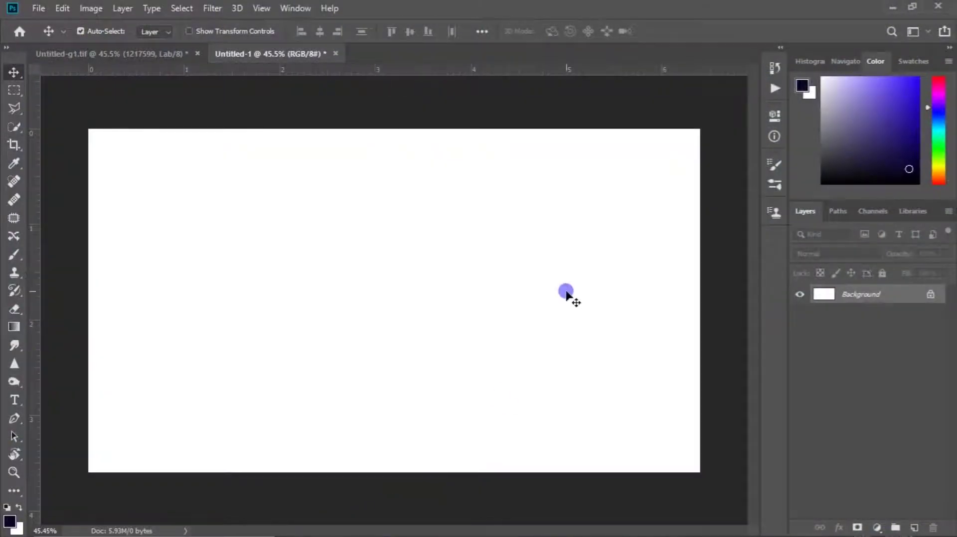
# Zoom in on the blank white Untitled-1 canvas
pyautogui.hotkey('ctrl', '+')
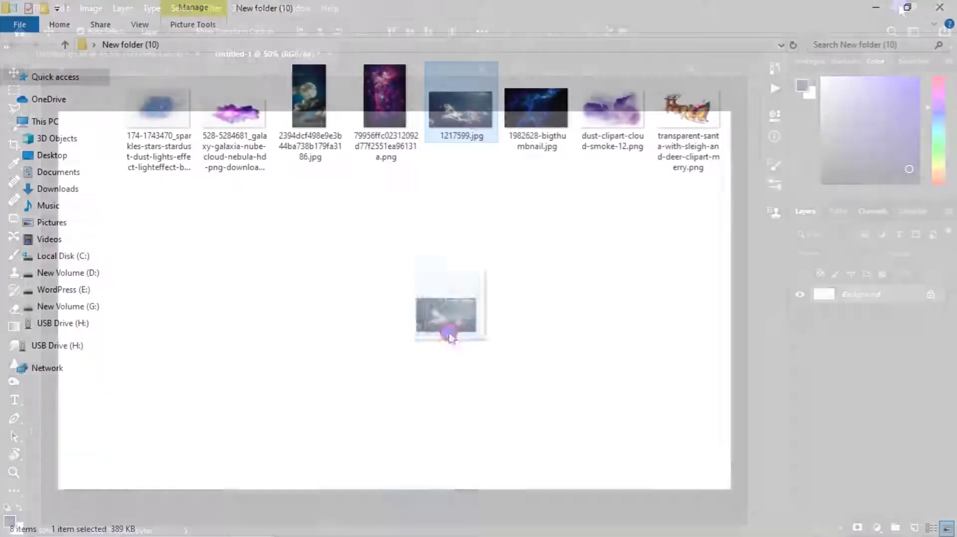
# Place the 1217599.jpg cloud photo stretched across the whole canvas and return to the image folder
pyautogui.moveTo(449, 336)
pyautogui.mouseDown()
pyautogui.moveTo(406, 533)
pyautogui.moveTo(308, 533)
pyautogui.moveTo(452, 133)
pyautogui.mouseUp()
pyautogui.click(907, 7)
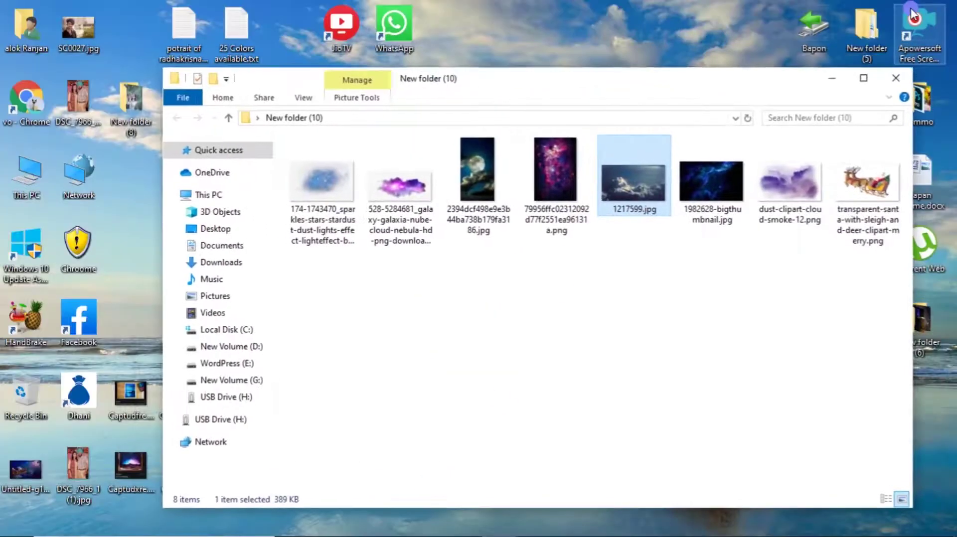
pyautogui.moveTo(646, 227)
pyautogui.mouseDown()
pyautogui.moveTo(468, 531)
pyautogui.moveTo(353, 532)
pyautogui.moveTo(334, 321)
pyautogui.moveTo(365, 299)
pyautogui.mouseUp()
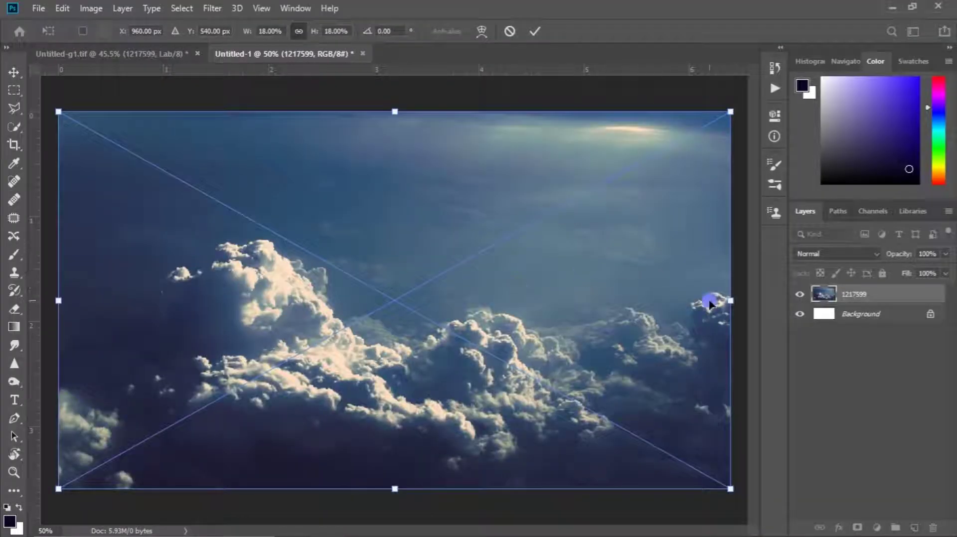
pyautogui.moveTo(731, 301); pyautogui.dragTo(736, 299)
pyautogui.moveTo(517, 294); pyautogui.dragTo(521, 294)
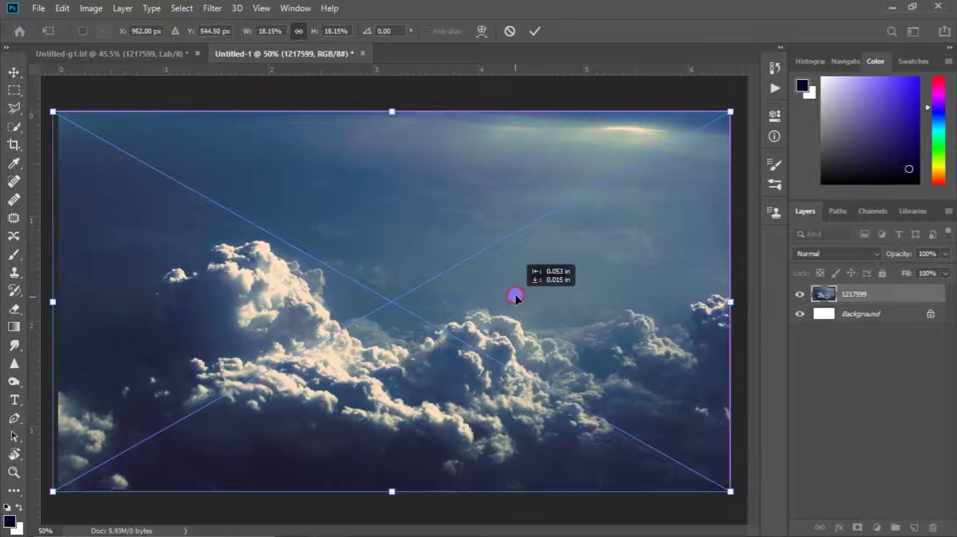
pyautogui.click(534, 31)
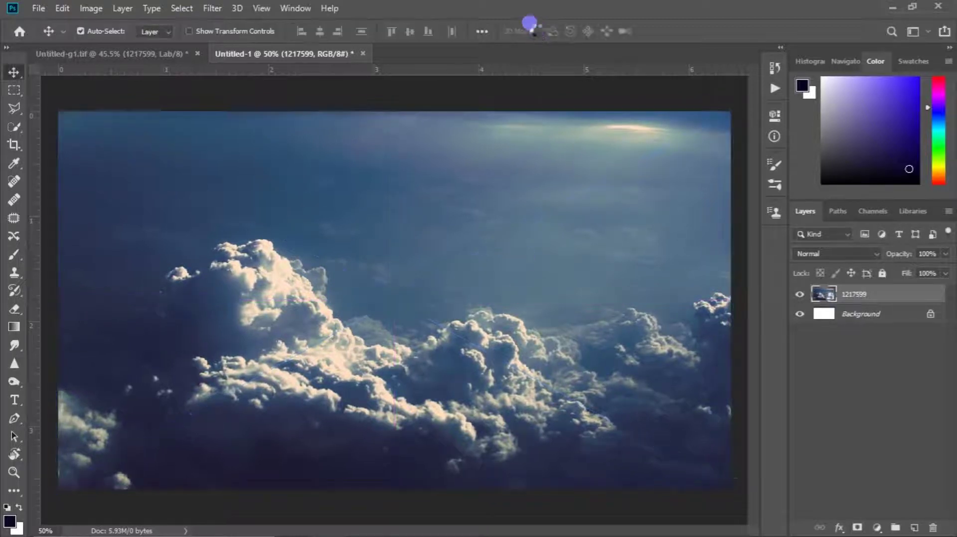
pyautogui.click(892, 6)
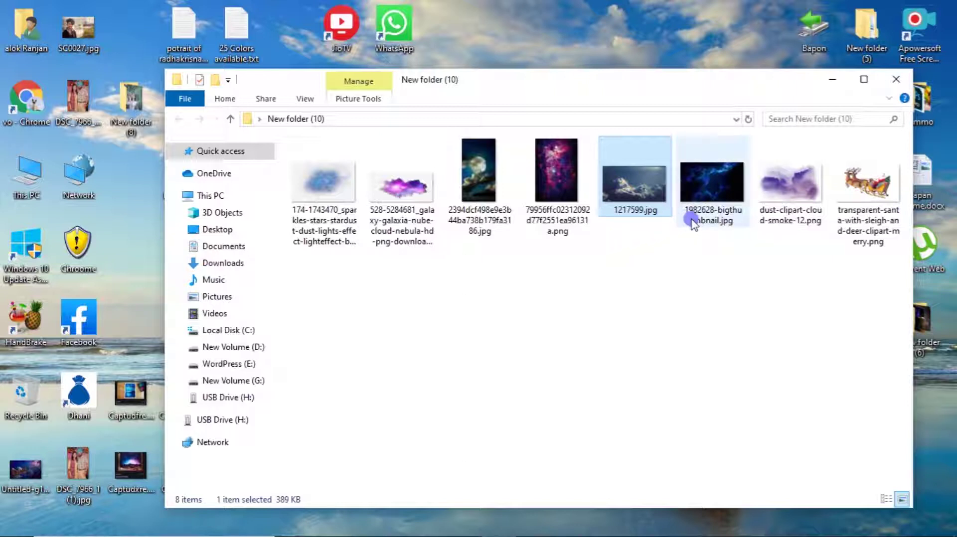
# Place dust-clipart-cloud-smoke-12.png near the bottom at about 29% scale, tilted -7.8 degrees
pyautogui.moveTo(779, 197); pyautogui.dragTo(321, 528)
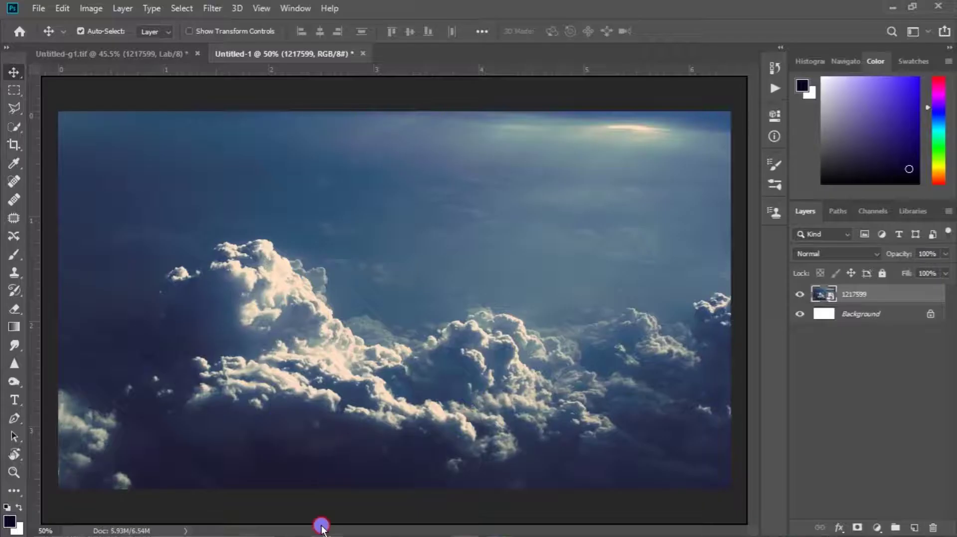
pyautogui.moveTo(550, 411); pyautogui.dragTo(563, 418)
pyautogui.moveTo(567, 367); pyautogui.dragTo(750, 519)
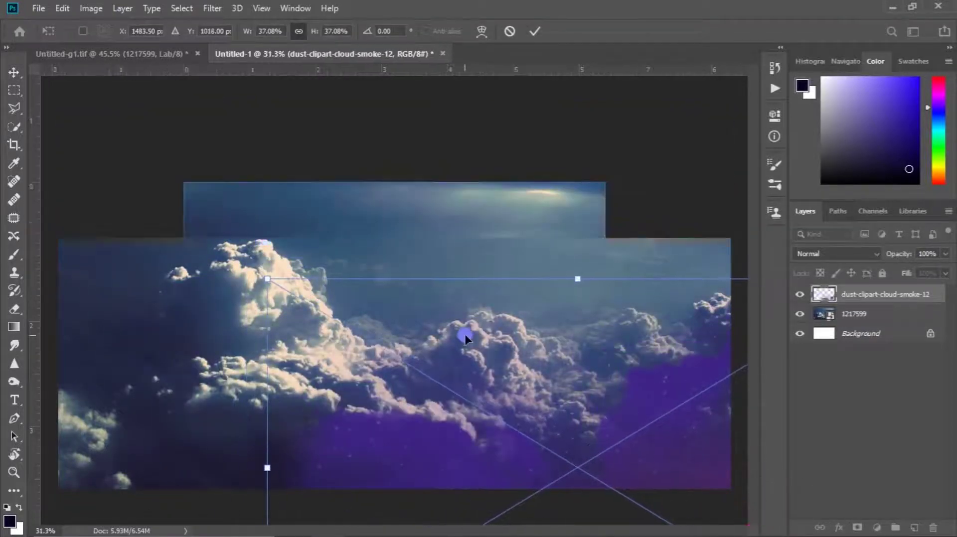
pyautogui.hotkey('ctrl', '-')
pyautogui.moveTo(699, 405); pyautogui.dragTo(608, 403)
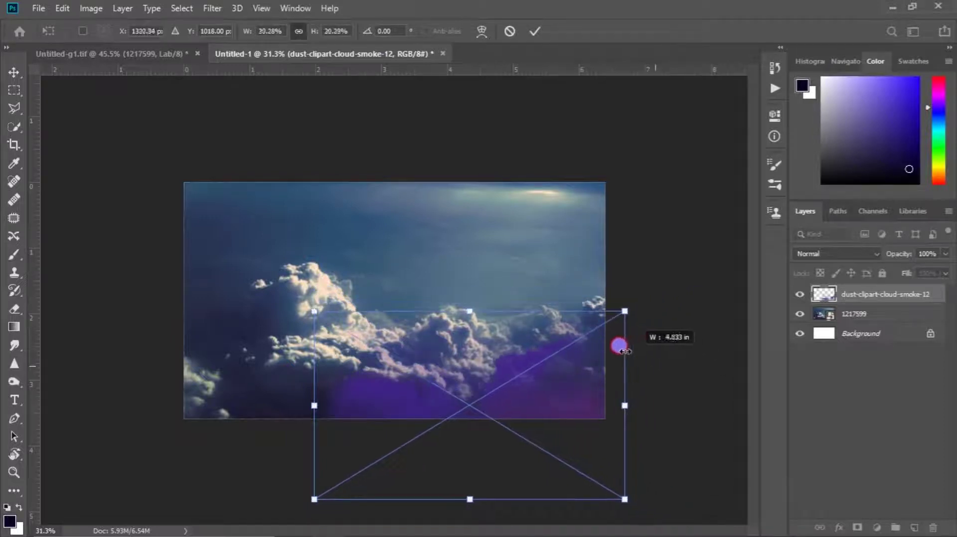
pyautogui.moveTo(301, 478); pyautogui.dragTo(325, 503)
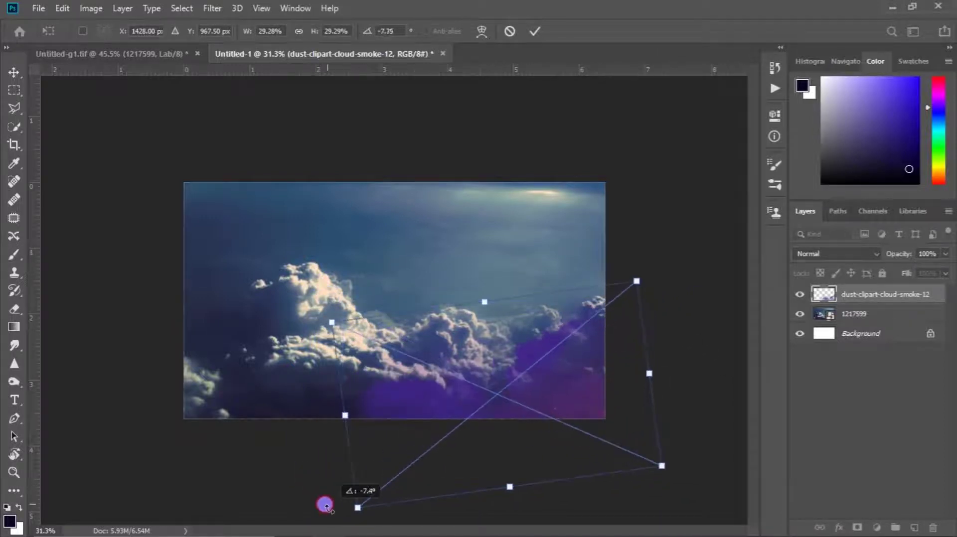
pyautogui.moveTo(511, 420); pyautogui.dragTo(524, 423)
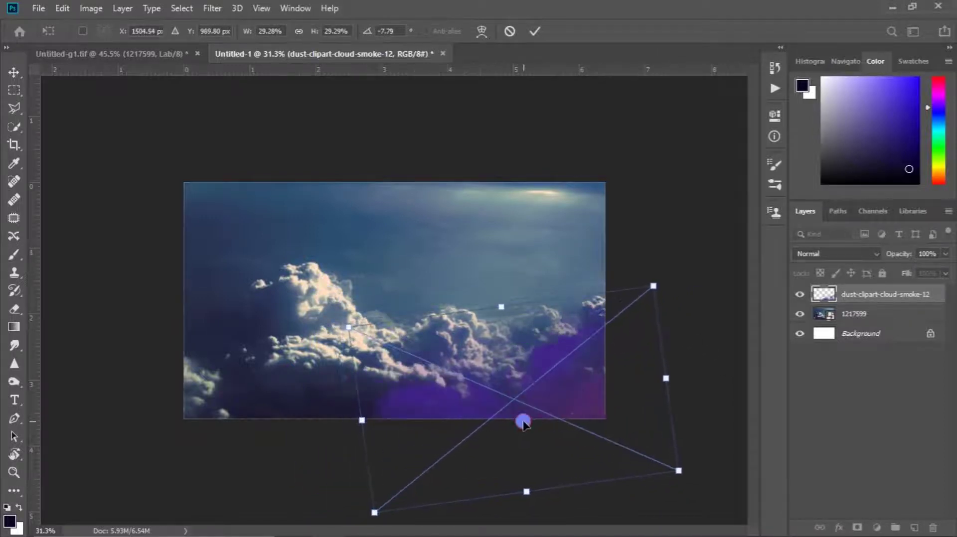
pyautogui.click(534, 31)
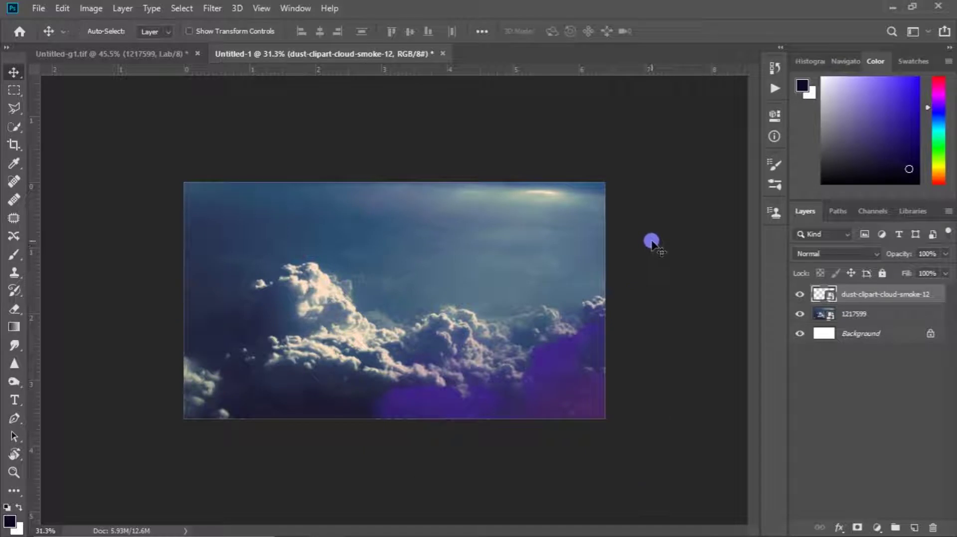
# Duplicate the smoke layer and rotate the copy toward the lower-left side
pyautogui.hotkey('ctrl', 'j')
pyautogui.hotkey('ctrl', 't')
pyautogui.moveTo(570, 406)
pyautogui.mouseDown()
pyautogui.moveTo(414, 413)
pyautogui.moveTo(365, 528)
pyautogui.moveTo(346, 528)
pyautogui.mouseUp()
pyautogui.moveTo(323, 470); pyautogui.dragTo(331, 465)
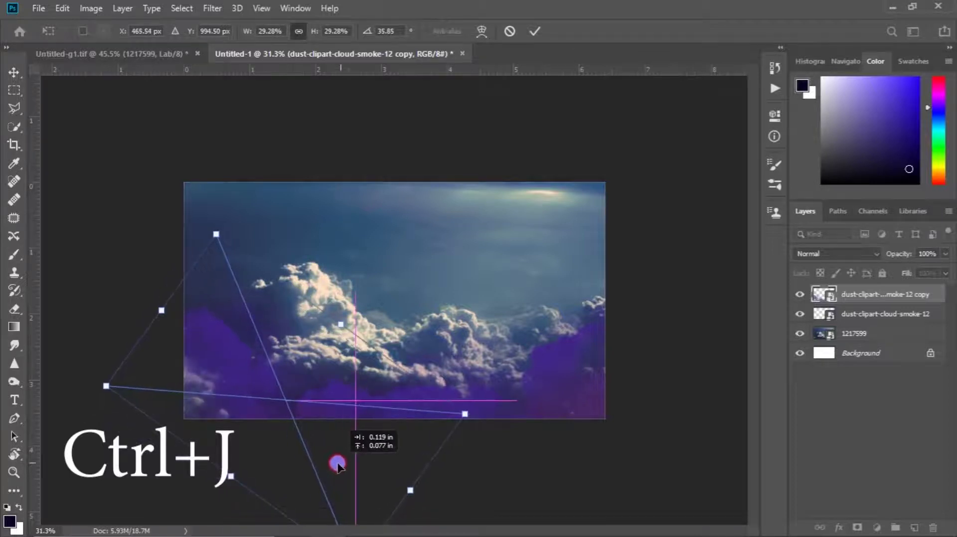
pyautogui.click(532, 31)
# Add a third smoke copy rotated about 156 degrees along the upper left
pyautogui.moveTo(391, 348); pyautogui.dragTo(362, 355)
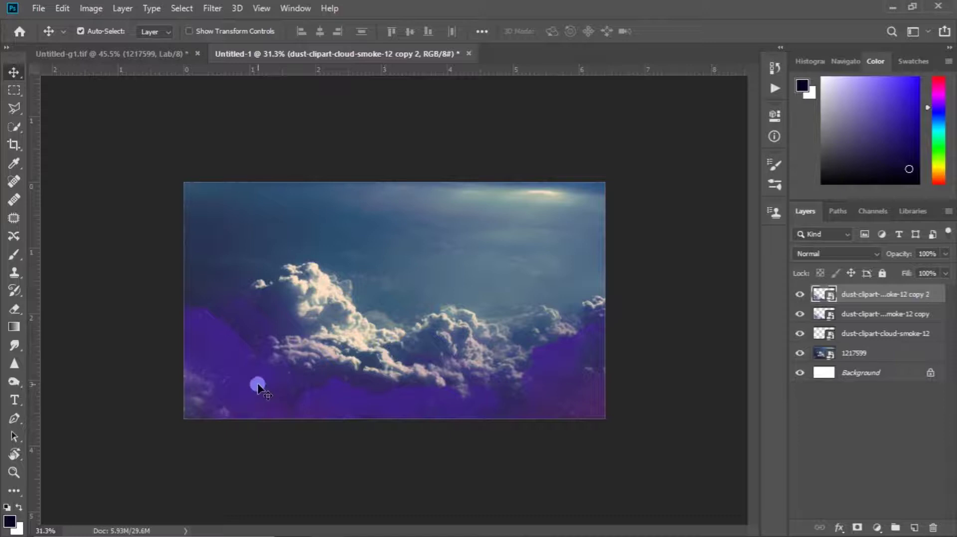
pyautogui.hotkey('ctrl', 't')
pyautogui.moveTo(239, 388); pyautogui.dragTo(209, 230)
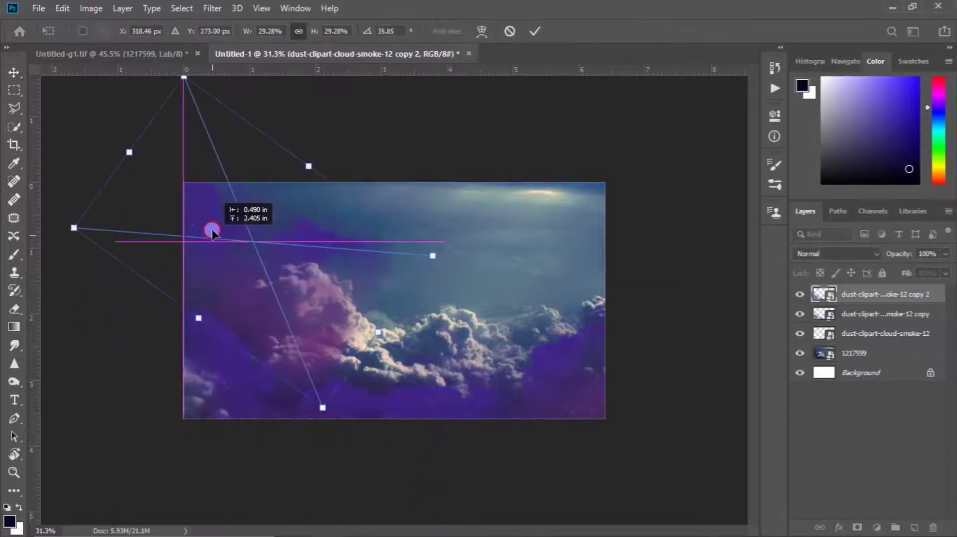
pyautogui.moveTo(451, 261); pyautogui.dragTo(419, 311)
pyautogui.moveTo(337, 277)
pyautogui.mouseDown()
pyautogui.moveTo(314, 240)
pyautogui.moveTo(289, 239)
pyautogui.mouseUp()
pyautogui.moveTo(419, 267)
pyautogui.mouseDown()
pyautogui.moveTo(410, 314)
pyautogui.moveTo(350, 260)
pyautogui.moveTo(338, 229)
pyautogui.moveTo(316, 231)
pyautogui.mouseUp()
pyautogui.moveTo(386, 219)
pyautogui.mouseDown()
pyautogui.moveTo(363, 331)
pyautogui.moveTo(188, 346)
pyautogui.mouseUp()
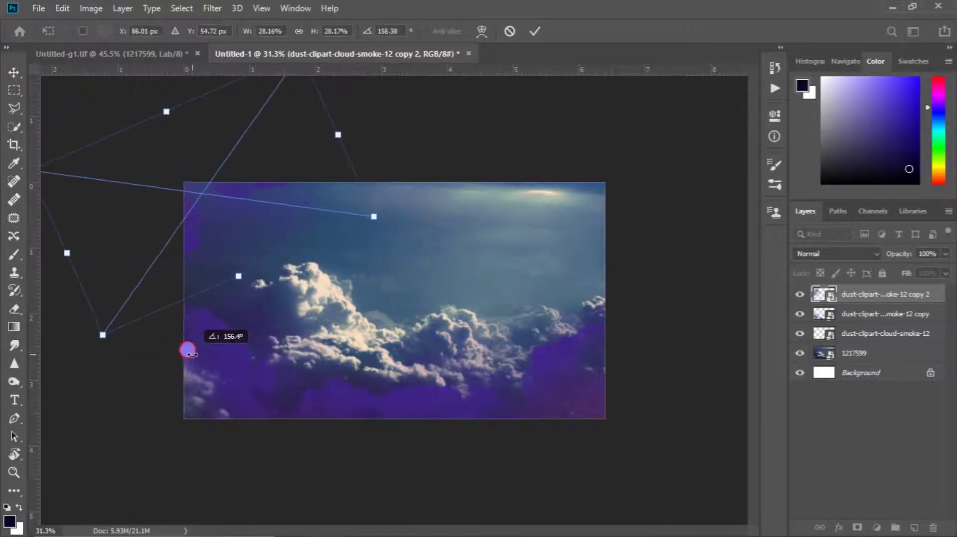
pyautogui.moveTo(214, 261); pyautogui.dragTo(294, 280)
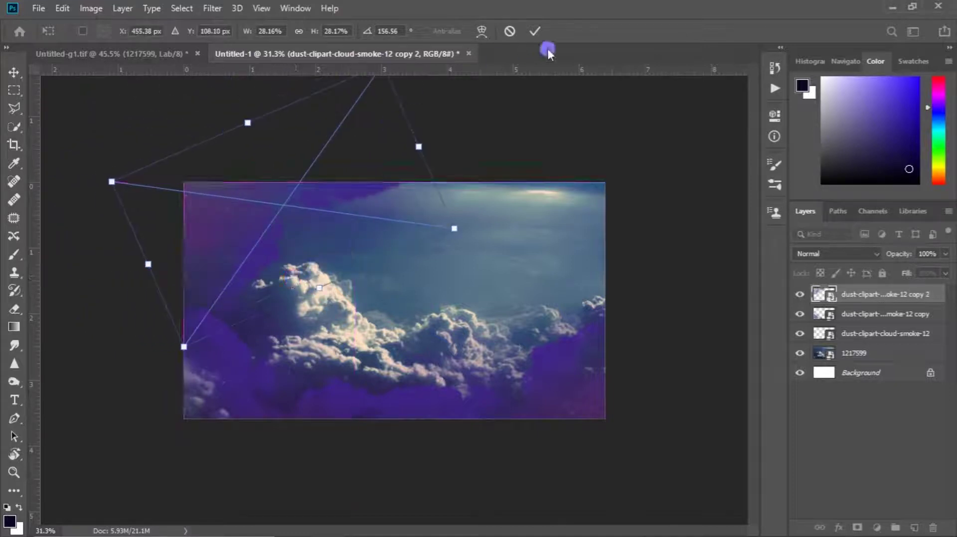
pyautogui.click(536, 31)
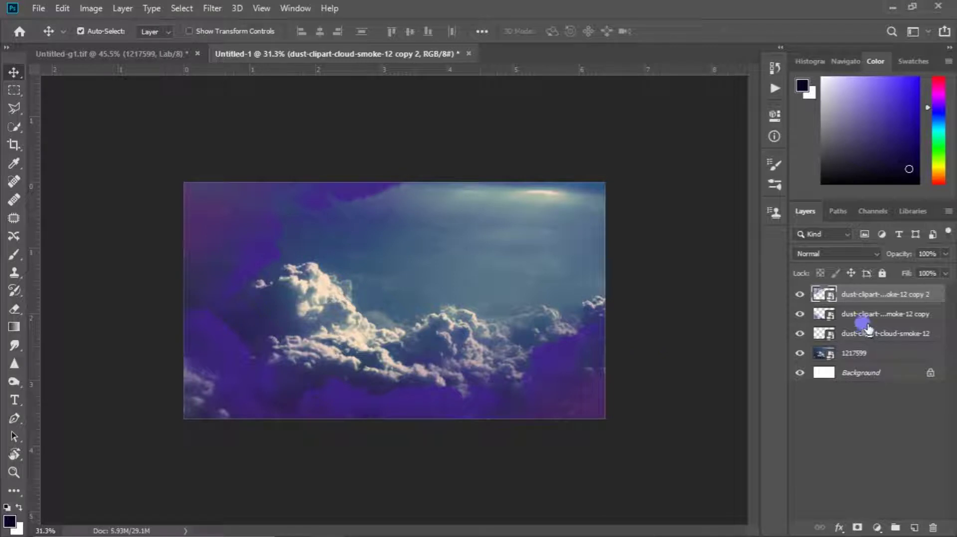
pyautogui.click(895, 8)
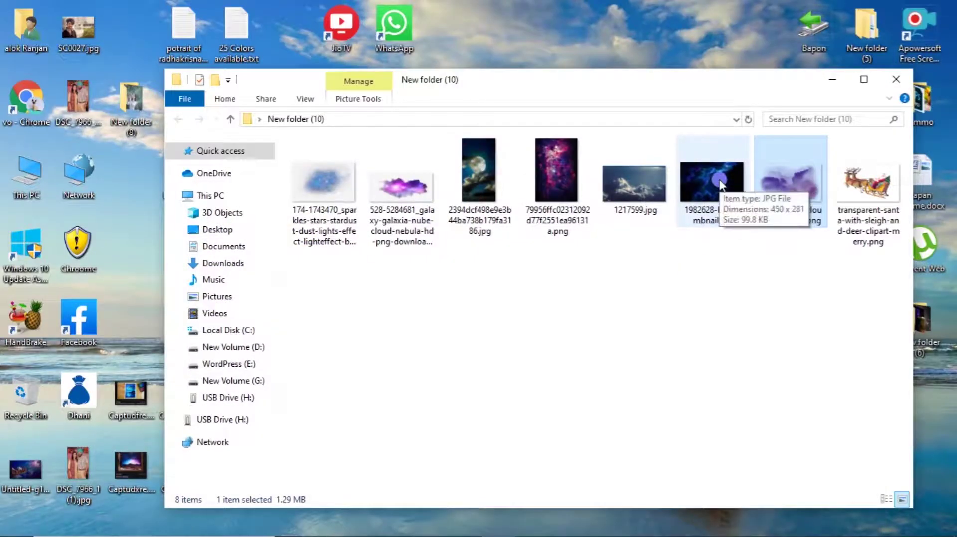
# Place 1982628-bigthumbnail.jpg over the canvas at about 115%, tilted slightly clockwise
pyautogui.moveTo(720, 184); pyautogui.dragTo(361, 529)
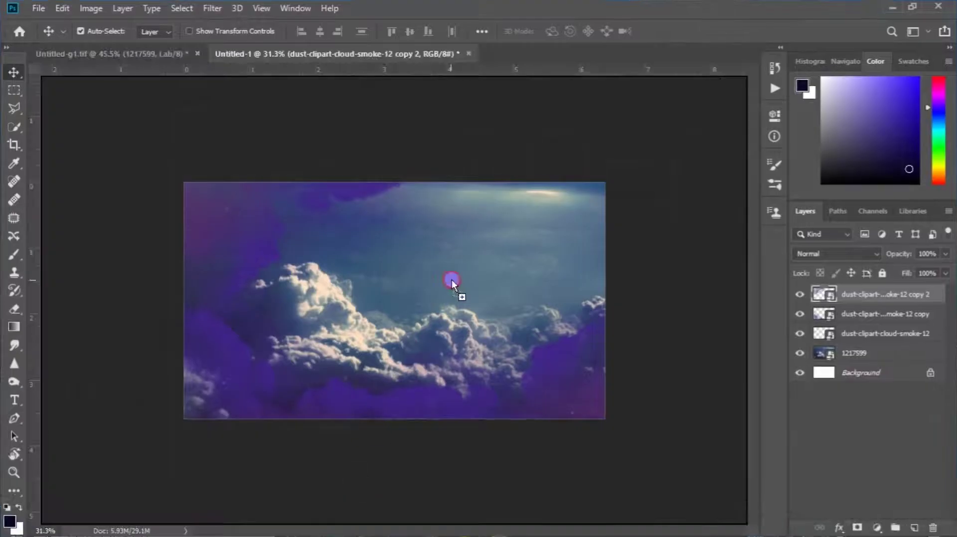
pyautogui.moveTo(361, 530); pyautogui.dragTo(452, 280)
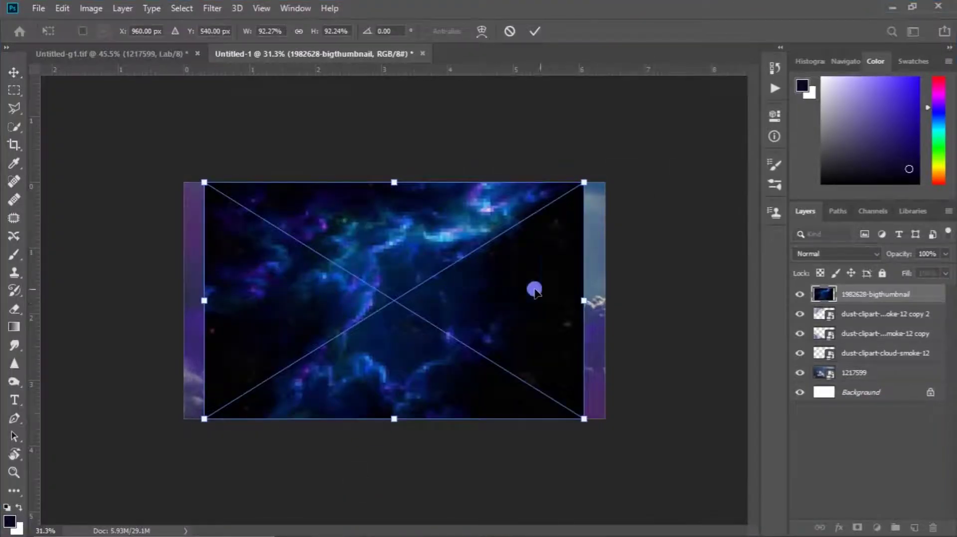
pyautogui.moveTo(584, 300); pyautogui.dragTo(623, 301)
pyautogui.moveTo(460, 299); pyautogui.dragTo(440, 299)
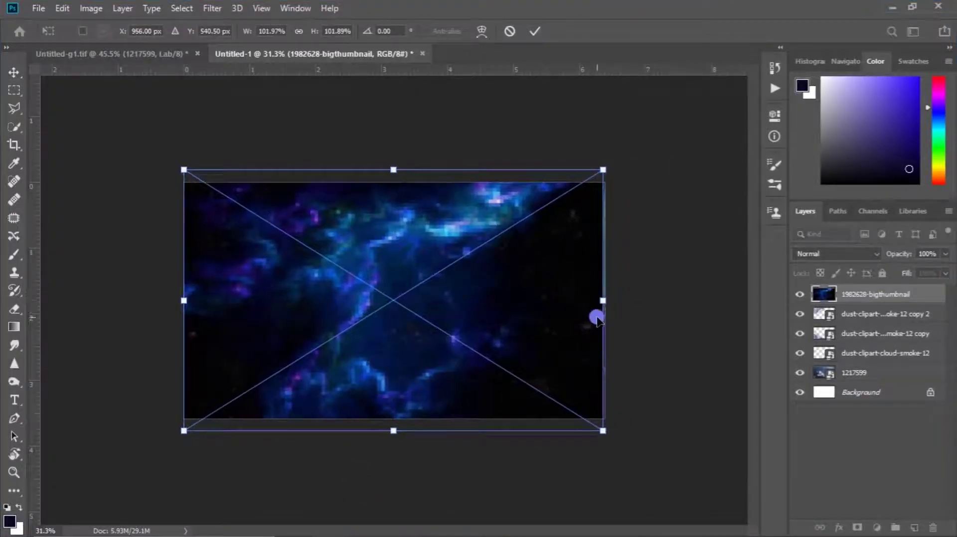
pyautogui.moveTo(596, 301); pyautogui.dragTo(649, 300)
pyautogui.moveTo(572, 309); pyautogui.dragTo(531, 317)
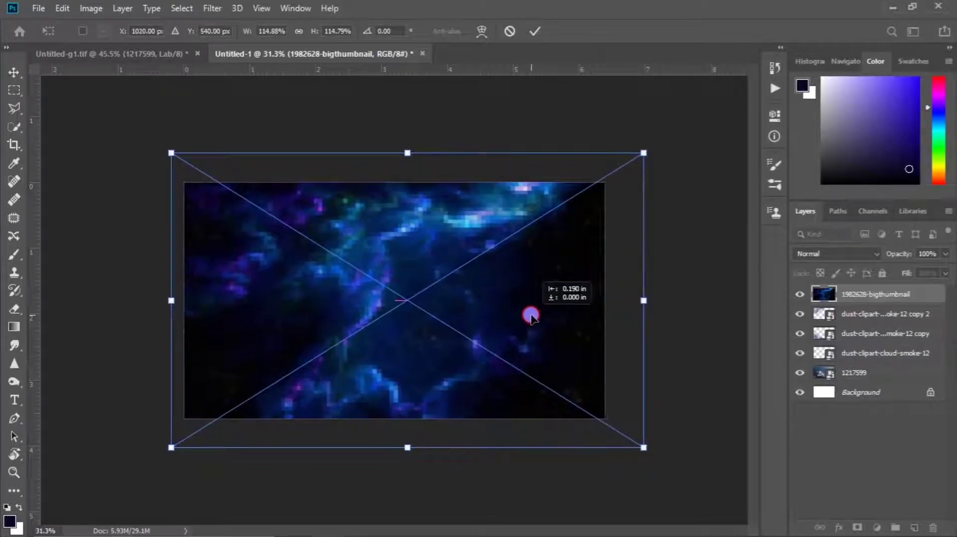
pyautogui.moveTo(665, 342); pyautogui.dragTo(661, 357)
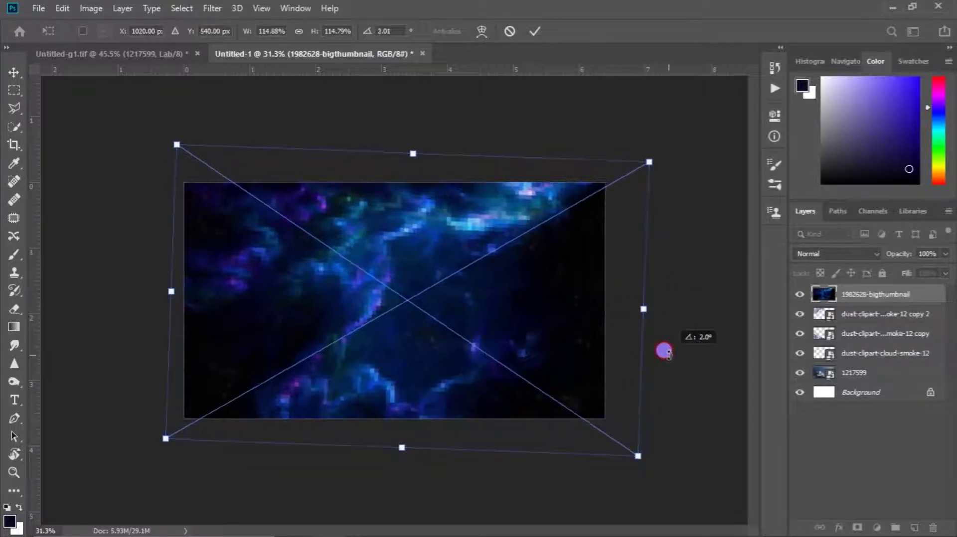
pyautogui.click(534, 31)
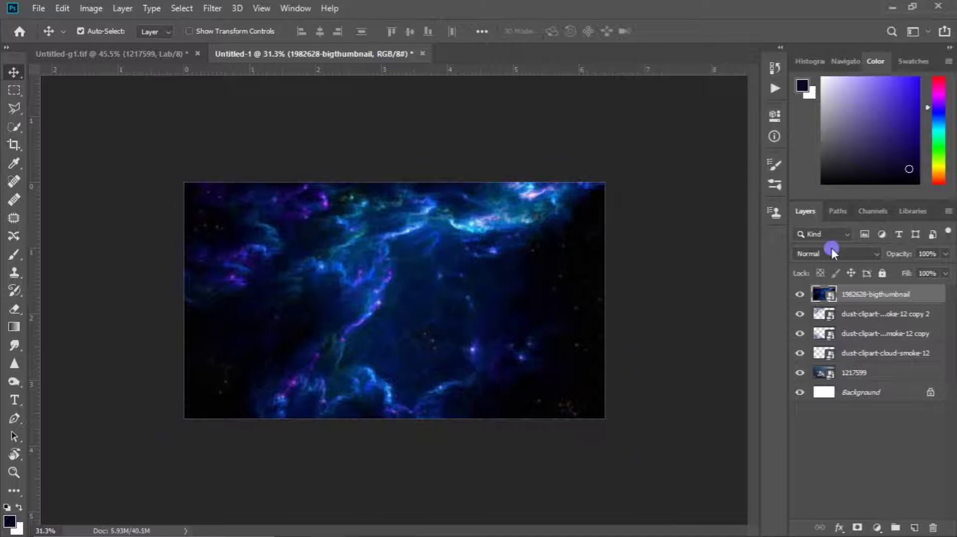
# Set the nebula layer to Soft Light and preview the purple starry image in the folder
pyautogui.click(850, 253)
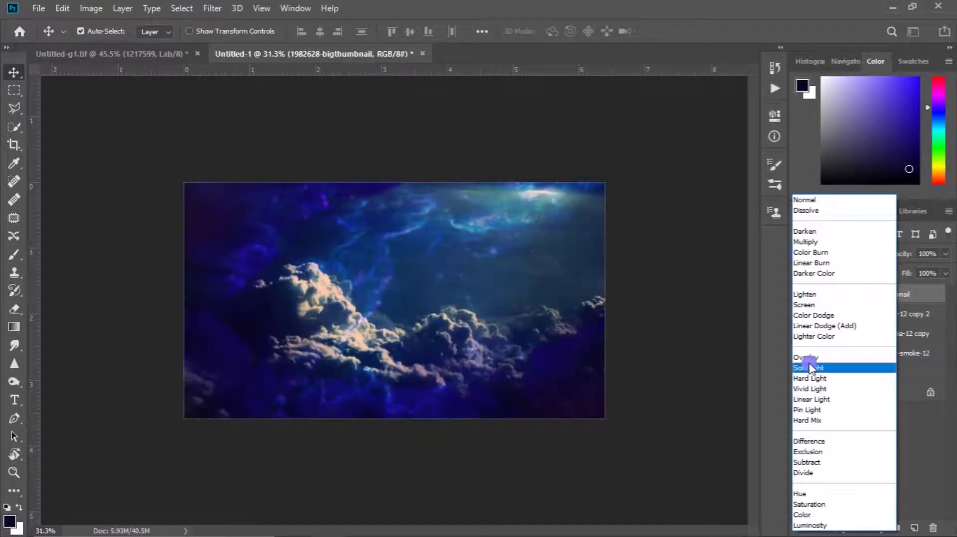
pyautogui.click(810, 368)
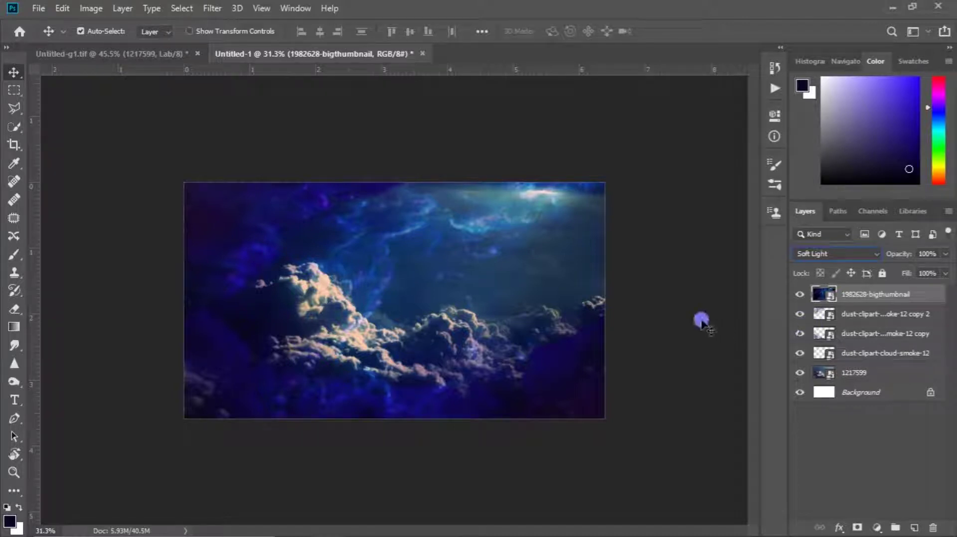
pyautogui.click(893, 7)
pyautogui.doubleClick(557, 175)
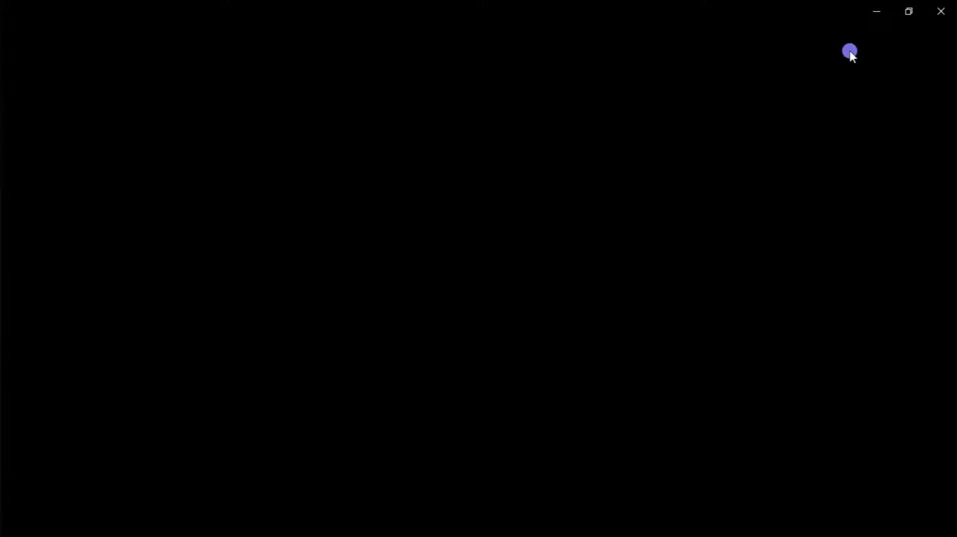
# Place the starry nebula image rotated about 72 degrees in the upper-right sky
pyautogui.click(941, 11)
pyautogui.moveTo(538, 224)
pyautogui.mouseDown()
pyautogui.moveTo(375, 528)
pyautogui.moveTo(523, 281)
pyautogui.mouseUp()
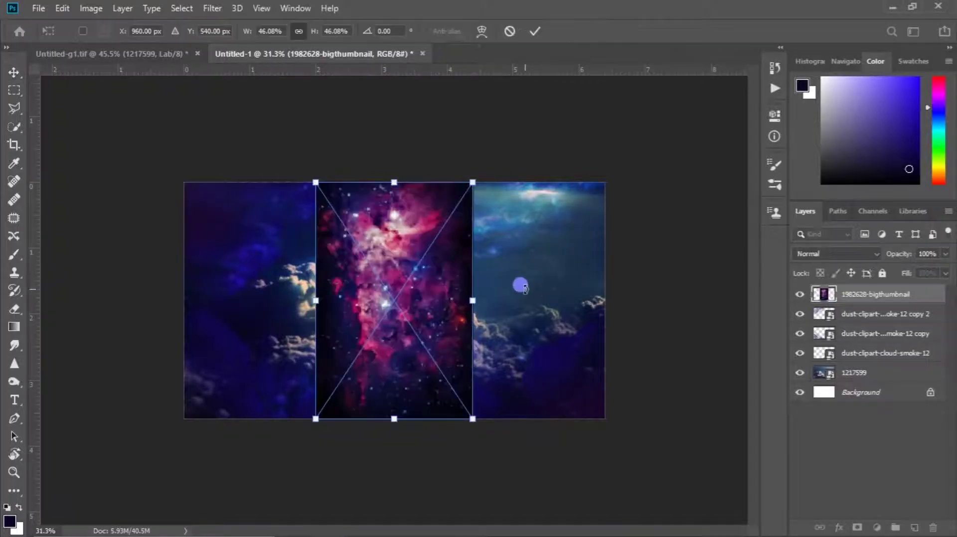
pyautogui.moveTo(489, 428); pyautogui.dragTo(315, 401)
pyautogui.moveTo(379, 309); pyautogui.dragTo(481, 254)
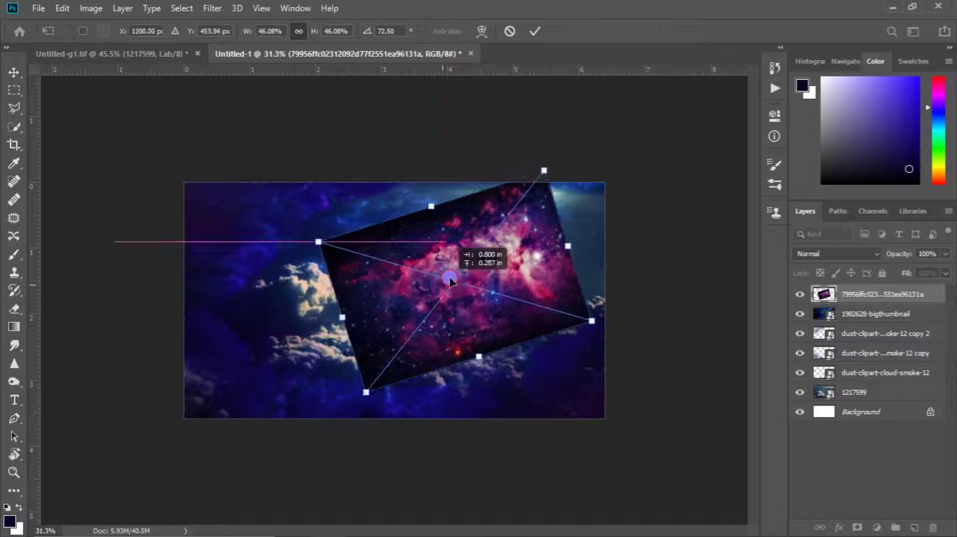
pyautogui.click(536, 35)
# Rasterize the starry layer and erase its dark corners and edges over the clouds
pyautogui.press('e')
pyautogui.click(401, 238)
pyautogui.click(448, 221)
pyautogui.moveTo(423, 169)
pyautogui.mouseDown()
pyautogui.moveTo(384, 196)
pyautogui.moveTo(346, 184)
pyautogui.moveTo(372, 188)
pyautogui.moveTo(428, 167)
pyautogui.mouseUp()
pyautogui.moveTo(351, 272); pyautogui.dragTo(410, 360)
pyautogui.moveTo(359, 299)
pyautogui.mouseDown()
pyautogui.moveTo(437, 362)
pyautogui.moveTo(358, 286)
pyautogui.moveTo(593, 305)
pyautogui.moveTo(533, 342)
pyautogui.moveTo(572, 321)
pyautogui.mouseUp()
pyautogui.moveTo(510, 340)
pyautogui.mouseDown()
pyautogui.moveTo(622, 179)
pyautogui.moveTo(548, 133)
pyautogui.mouseUp()
pyautogui.moveTo(633, 242); pyautogui.dragTo(443, 281)
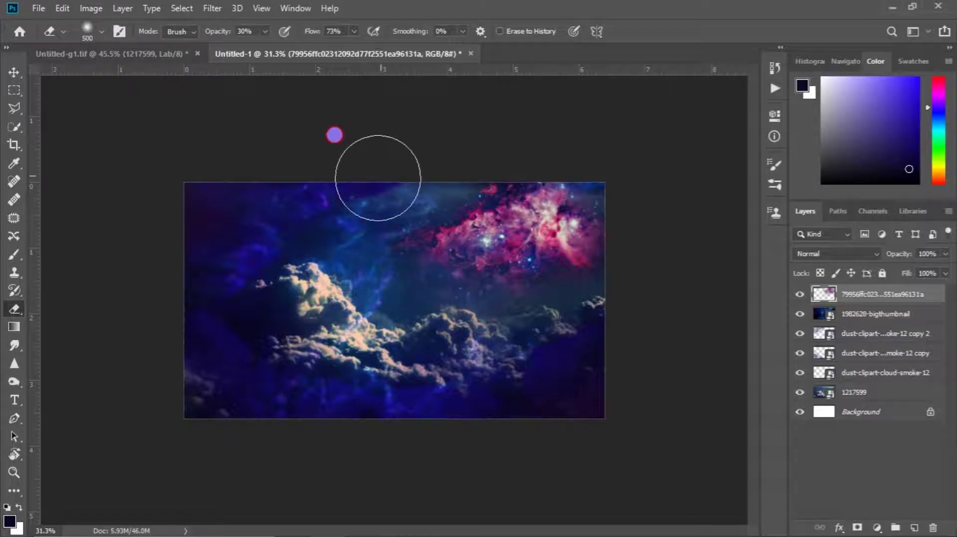
# Reposition the starry layer and soften its top edge and top-right area
pyautogui.click(14, 72)
pyautogui.moveTo(510, 237)
pyautogui.mouseDown()
pyautogui.moveTo(520, 281)
pyautogui.moveTo(61, 97)
pyautogui.mouseUp()
pyautogui.click(14, 309)
pyautogui.moveTo(451, 184)
pyautogui.mouseDown()
pyautogui.moveTo(513, 143)
pyautogui.moveTo(497, 152)
pyautogui.mouseUp()
pyautogui.moveTo(452, 173)
pyautogui.mouseDown()
pyautogui.moveTo(606, 213)
pyautogui.moveTo(620, 299)
pyautogui.moveTo(603, 239)
pyautogui.moveTo(477, 182)
pyautogui.mouseUp()
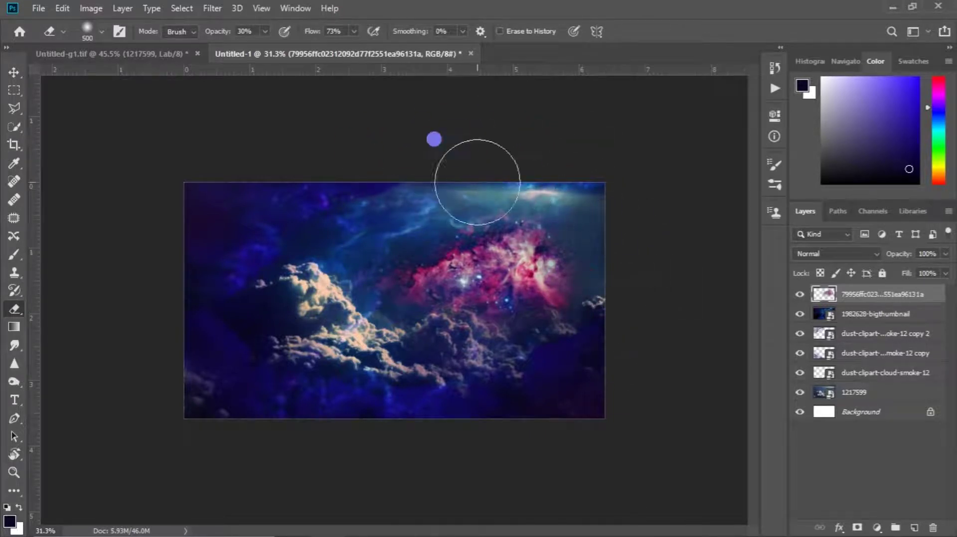
pyautogui.click(22, 75)
pyautogui.moveTo(494, 287); pyautogui.dragTo(537, 248)
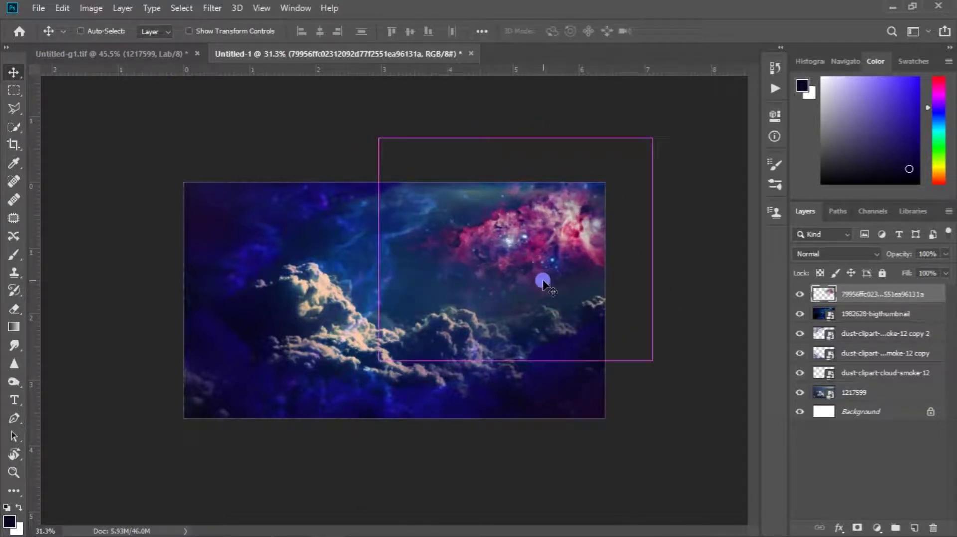
# Enlarge the starry layer to 112%, tilt it -9 degrees, and stack it below 1982628-bigthumbnail
pyautogui.hotkey('ctrl', 't')
pyautogui.moveTo(657, 366); pyautogui.dragTo(679, 363)
pyautogui.moveTo(557, 378)
pyautogui.mouseDown()
pyautogui.moveTo(530, 301)
pyautogui.moveTo(520, 304)
pyautogui.mouseUp()
pyautogui.click(675, 34)
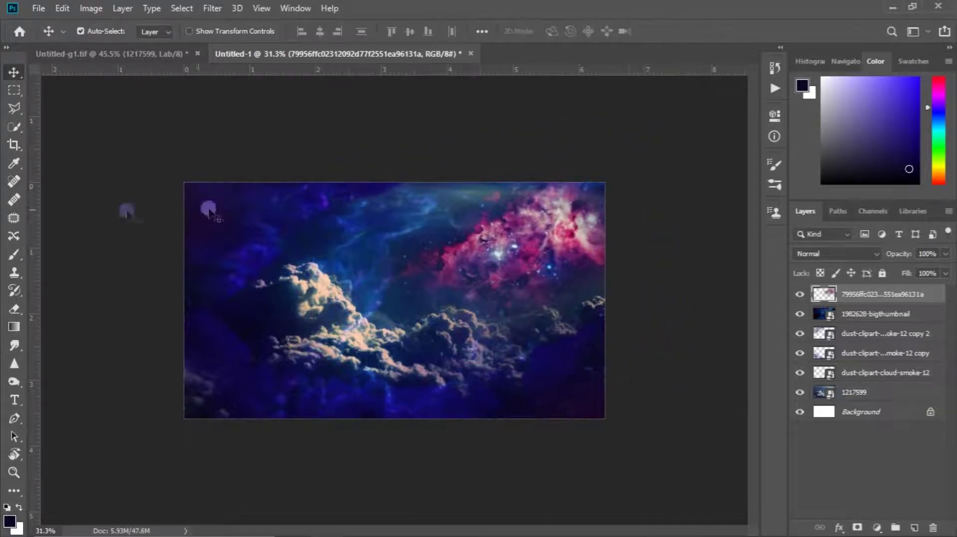
pyautogui.moveTo(882, 300); pyautogui.dragTo(889, 337)
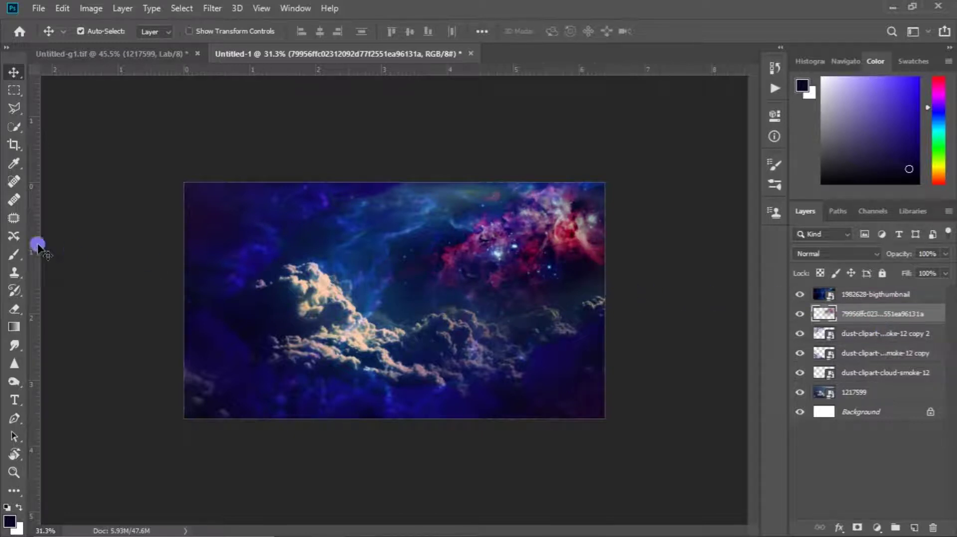
pyautogui.click(889, 6)
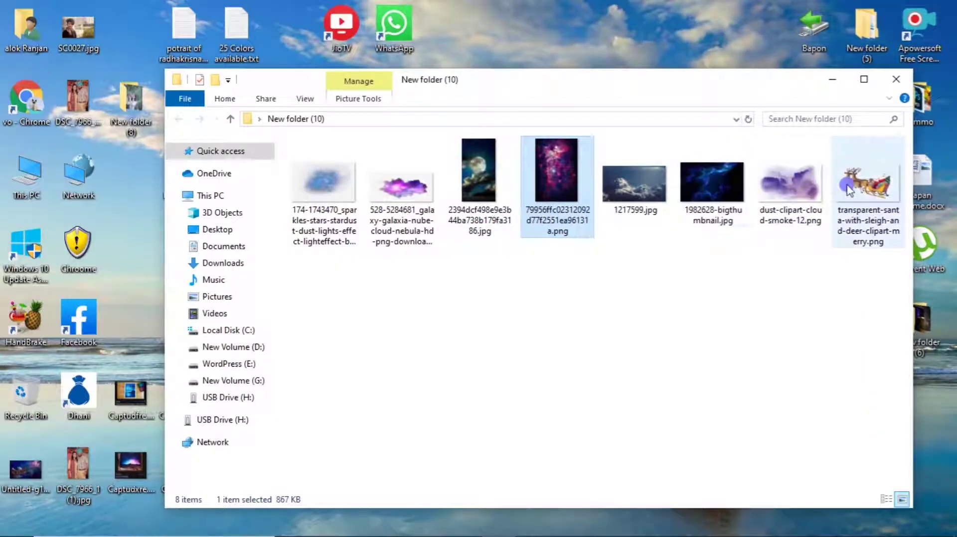
# Bring in the Santa sleigh PNG, flip it horizontally, and shrink it into the lower-left clouds
pyautogui.moveTo(857, 192); pyautogui.dragTo(398, 311)
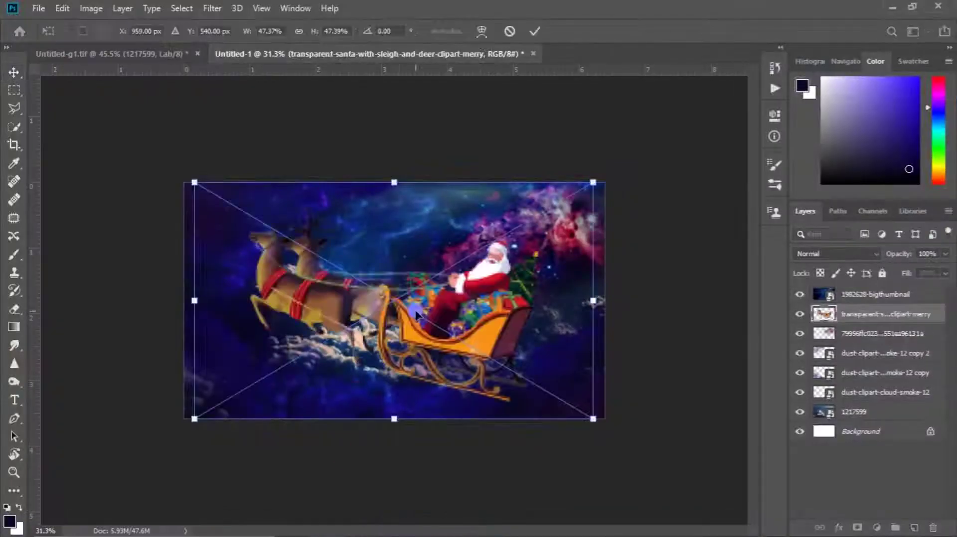
pyautogui.rightClick(462, 298)
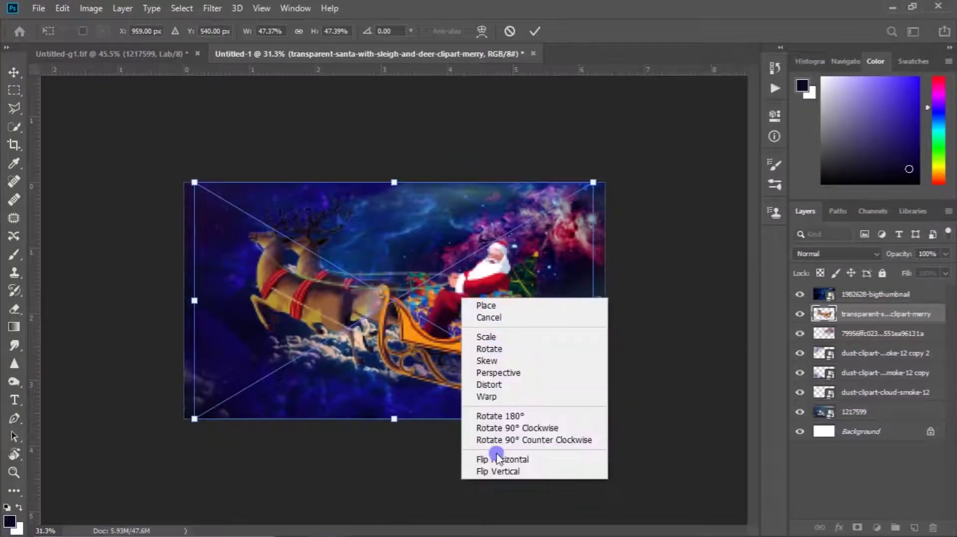
pyautogui.click(514, 460)
pyautogui.moveTo(496, 331)
pyautogui.mouseDown()
pyautogui.moveTo(426, 351)
pyautogui.moveTo(438, 351)
pyautogui.mouseUp()
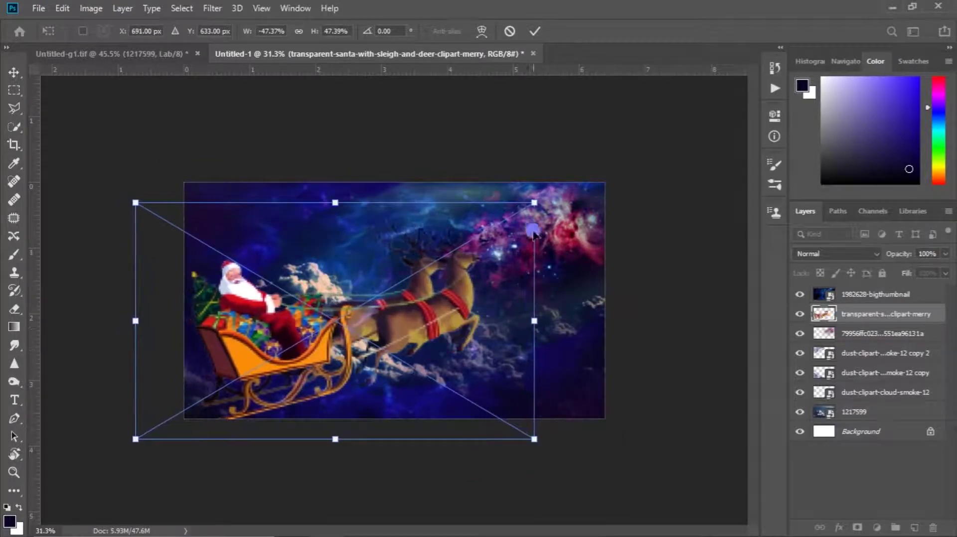
pyautogui.moveTo(532, 204); pyautogui.dragTo(480, 234)
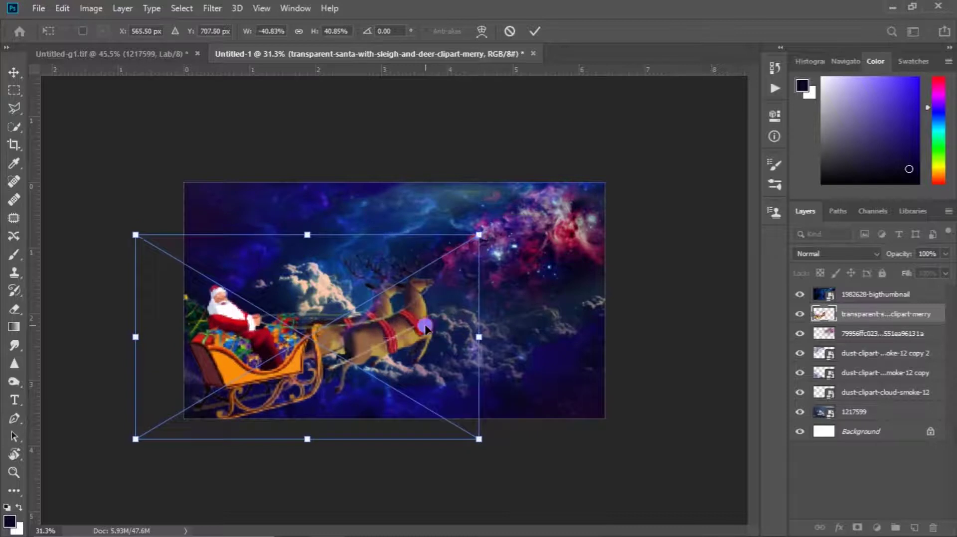
pyautogui.moveTo(426, 325); pyautogui.dragTo(435, 317)
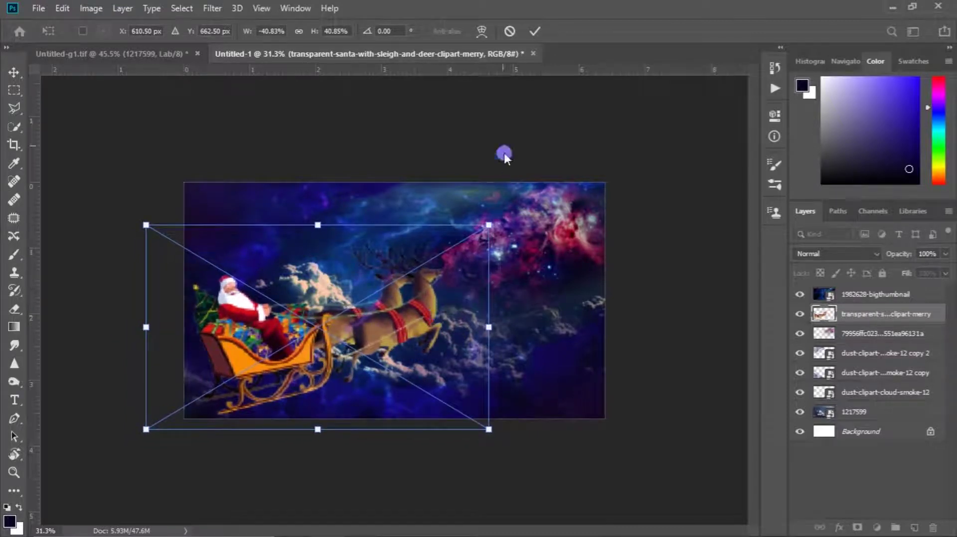
pyautogui.click(531, 31)
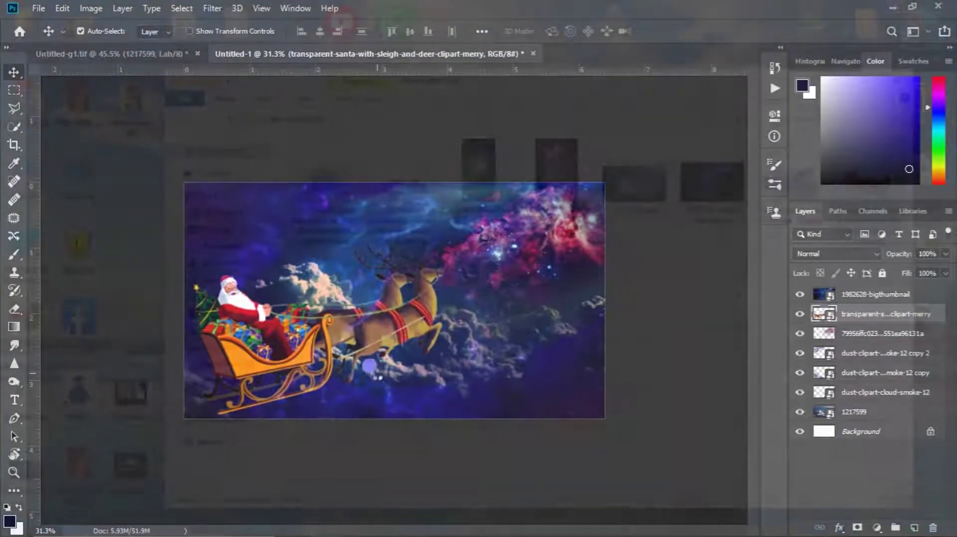
# Place the cloud PNG under the sleigh, flipped horizontally, about 13% size, tilted -9 degrees
pyautogui.moveTo(328, 493); pyautogui.dragTo(377, 376)
pyautogui.moveTo(402, 334); pyautogui.dragTo(405, 399)
pyautogui.rightClick(415, 372)
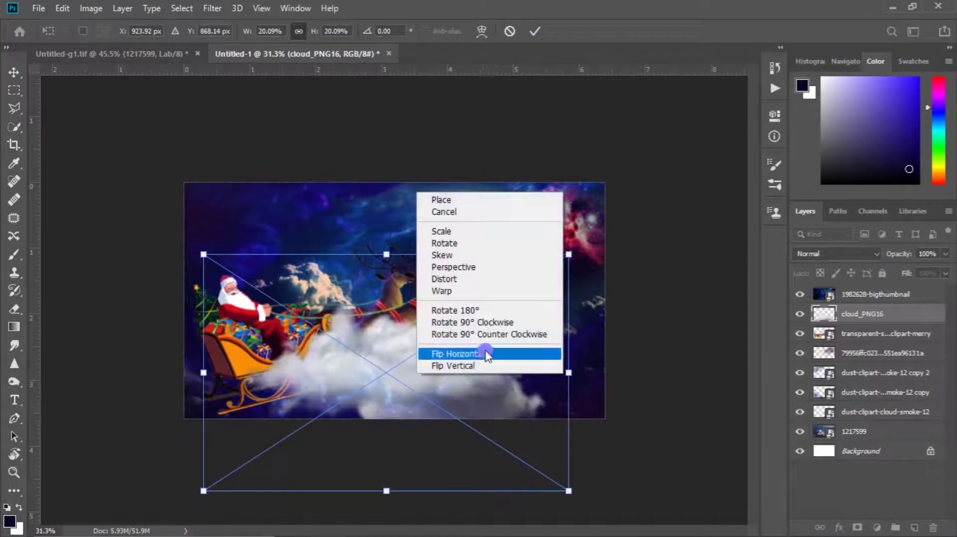
pyautogui.click(485, 355)
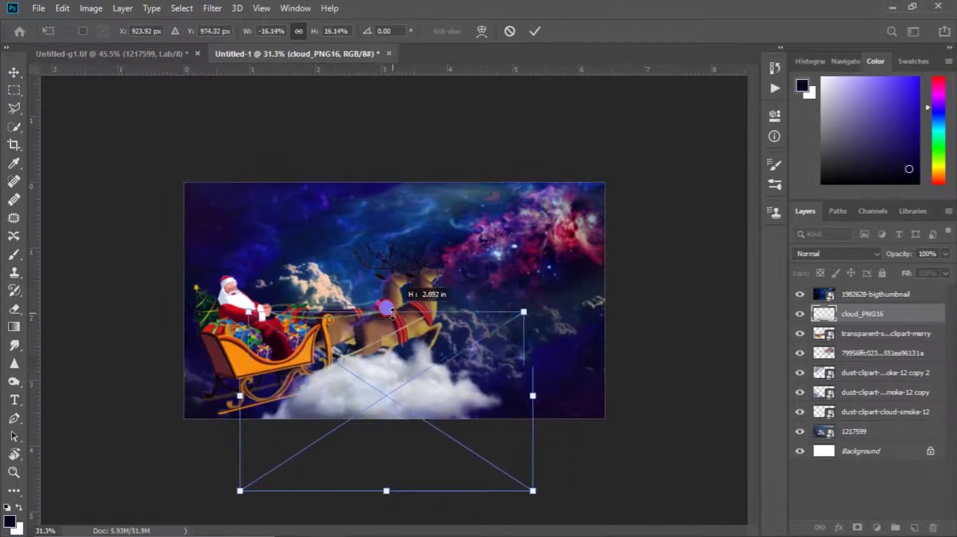
pyautogui.moveTo(381, 255); pyautogui.dragTo(386, 327)
pyautogui.moveTo(420, 408); pyautogui.dragTo(381, 410)
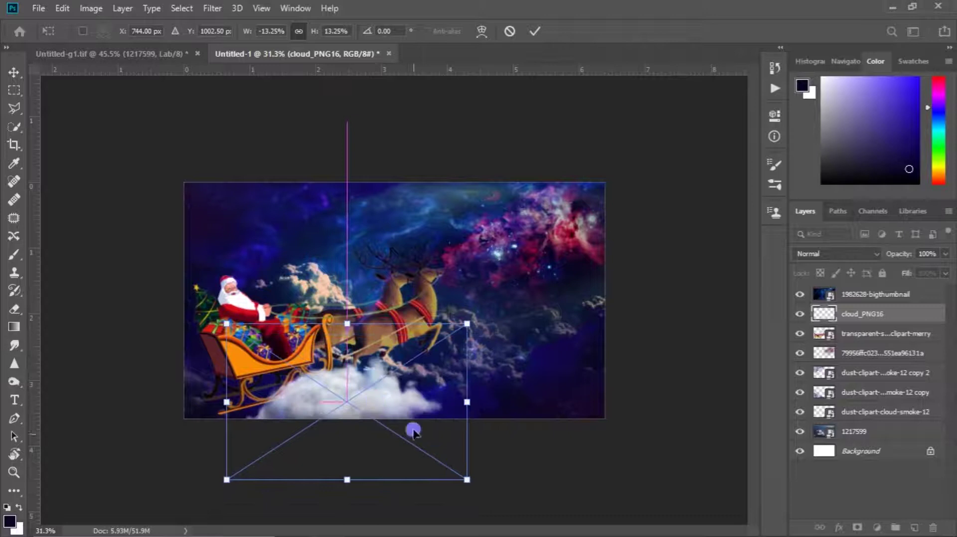
pyautogui.moveTo(480, 488); pyautogui.dragTo(486, 463)
pyautogui.moveTo(416, 439); pyautogui.dragTo(405, 440)
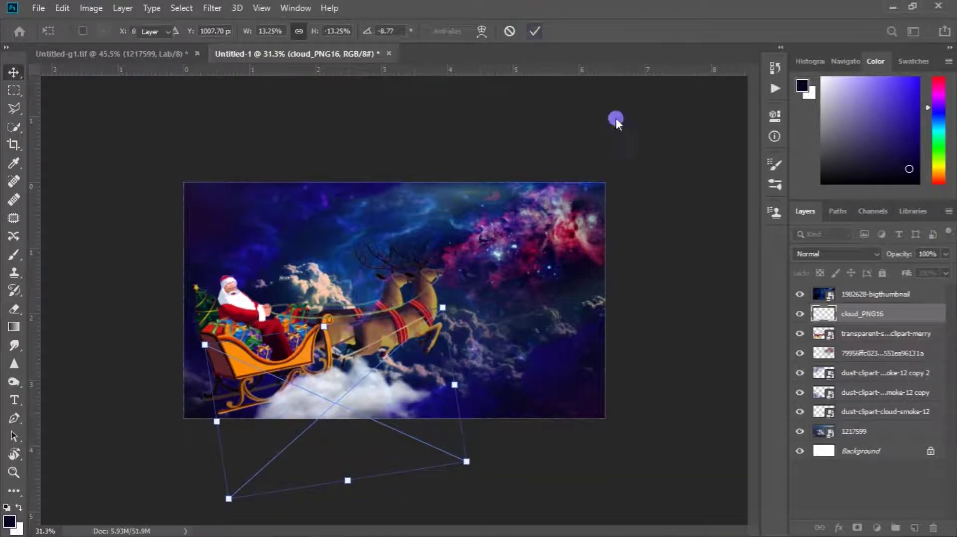
# Stack cloud_PNG16 below Santa at about 79% opacity and add a layer from Santa's selection
pyautogui.moveTo(875, 317); pyautogui.dragTo(880, 351)
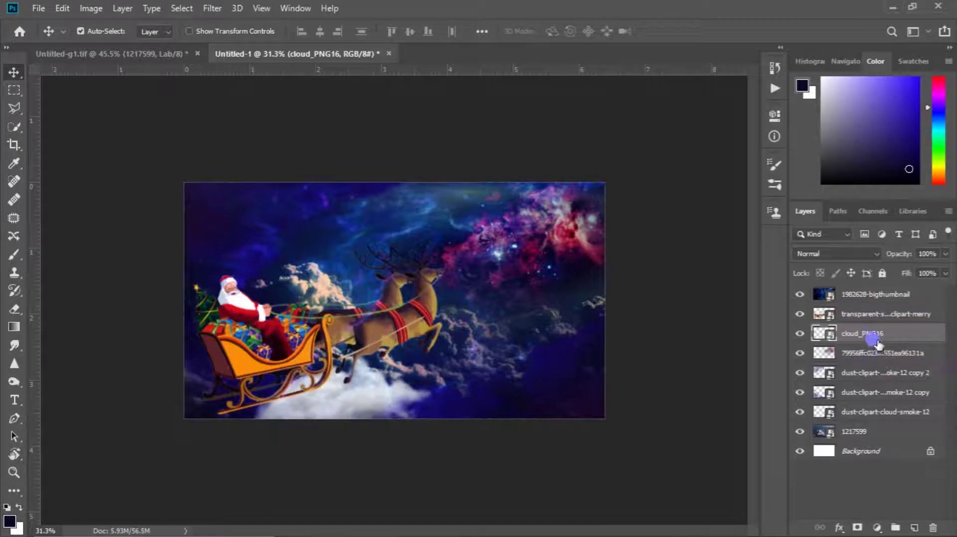
pyautogui.moveTo(876, 342)
pyautogui.mouseDown()
pyautogui.moveTo(878, 408)
pyautogui.moveTo(880, 375)
pyautogui.mouseUp()
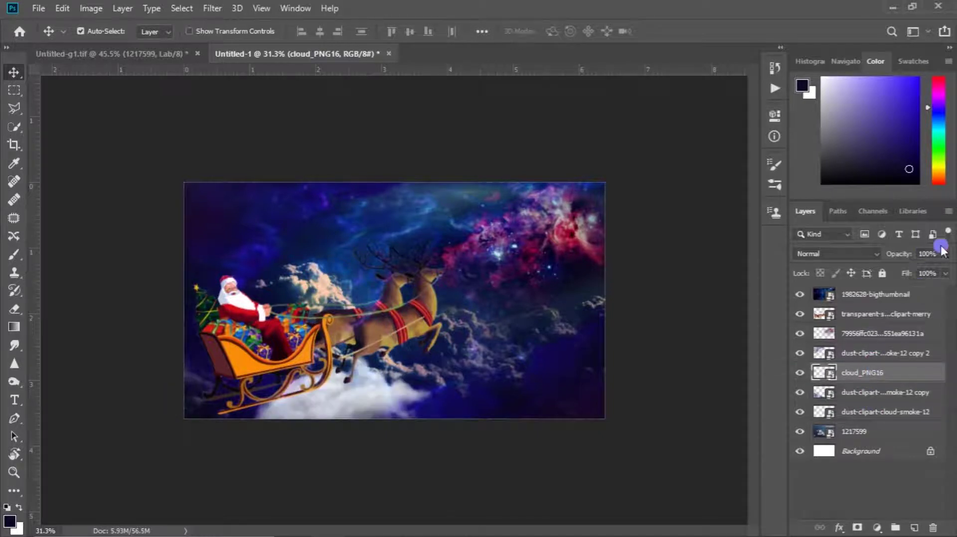
pyautogui.moveTo(932, 278); pyautogui.dragTo(928, 271)
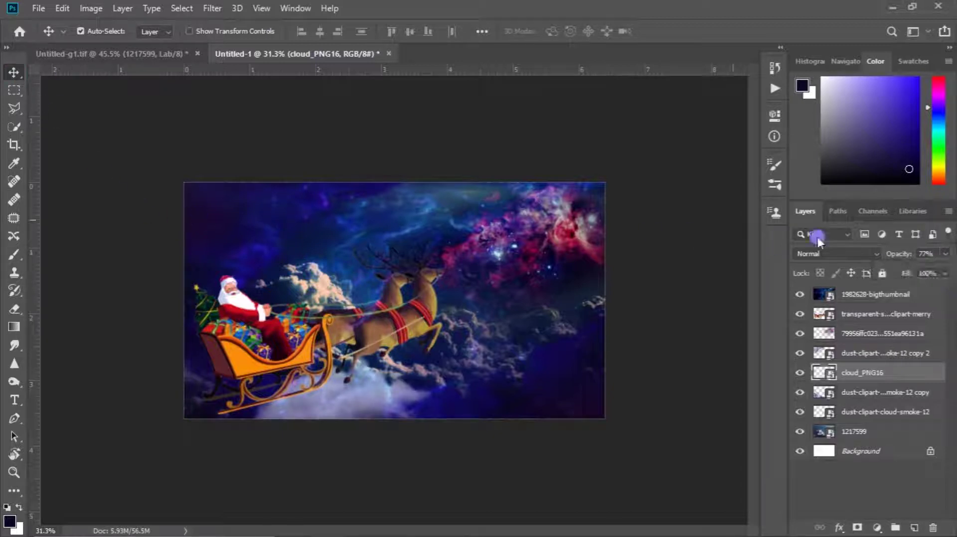
pyautogui.click(881, 315)
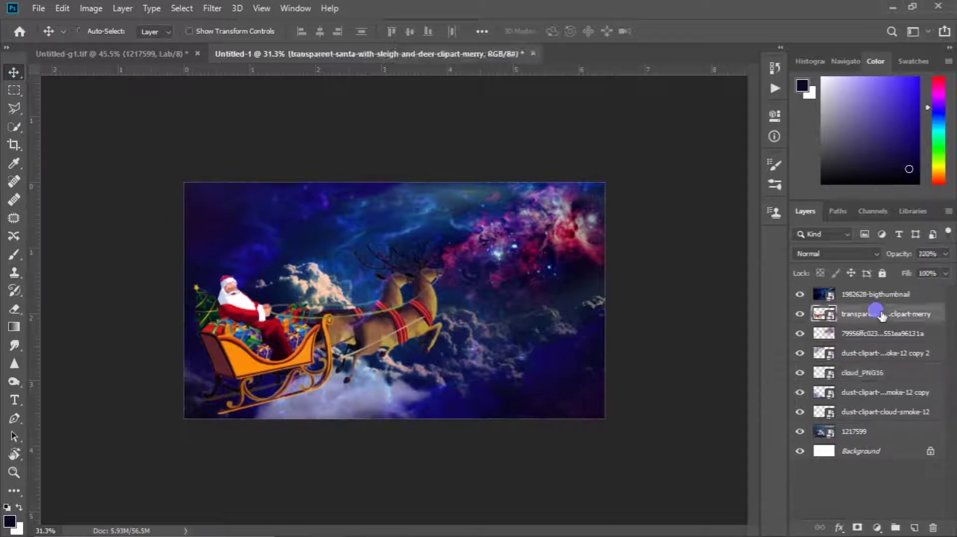
pyautogui.keyDown('ctrl'); pyautogui.click(817, 313); pyautogui.keyUp('ctrl')
pyautogui.hotkey('ctrl', 'shift', 'alt', 'n')
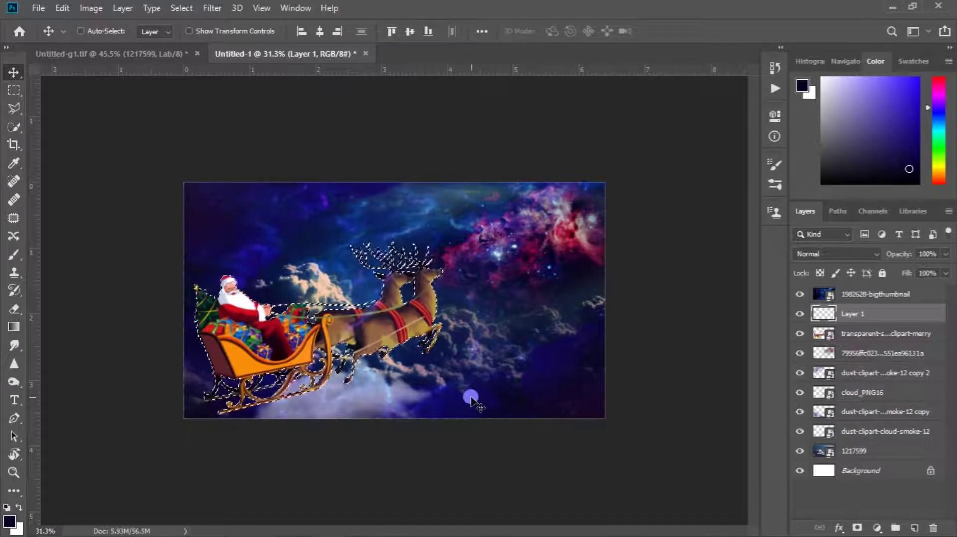
# Fill Santa's outline with black on Layer 1 and add a white layer mask
pyautogui.hotkey('alt', 'BackSpace')
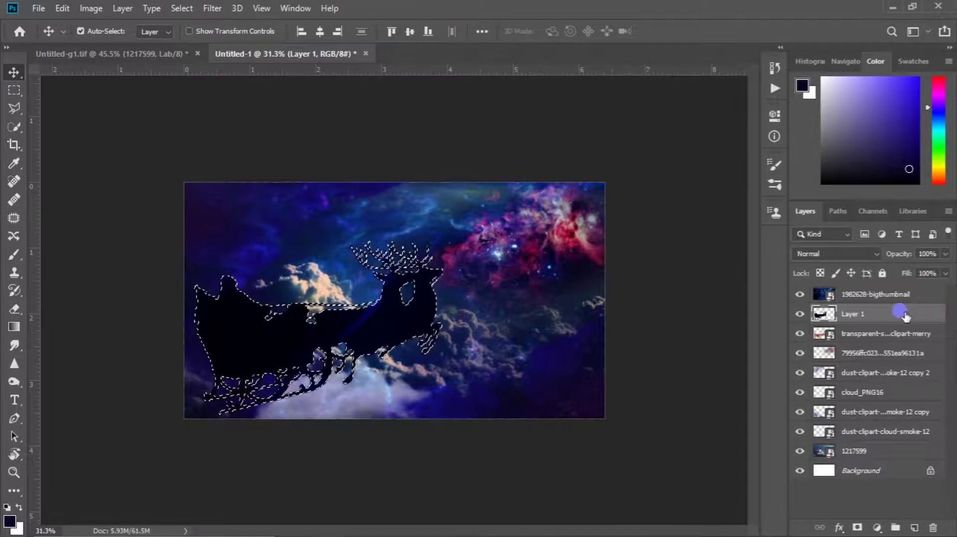
pyautogui.moveTo(870, 294); pyautogui.dragTo(877, 333)
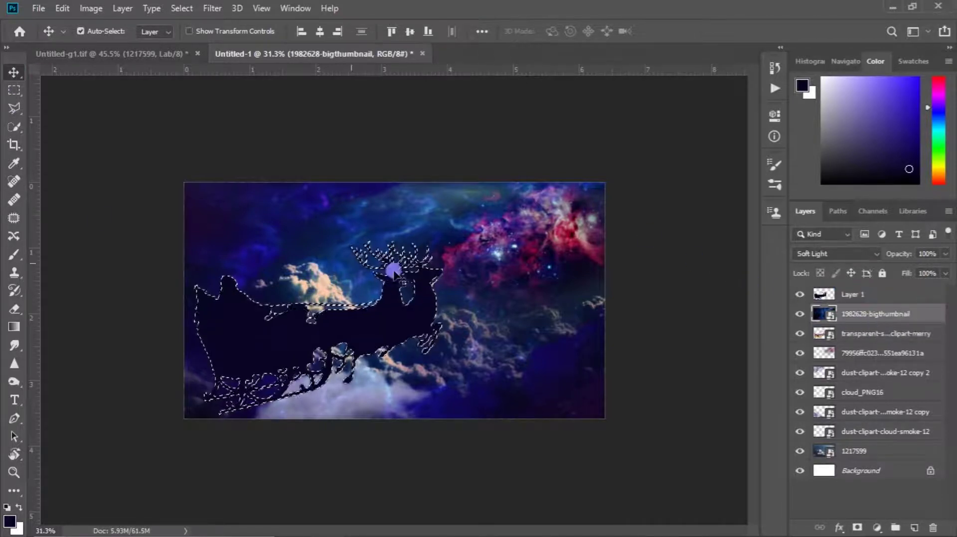
pyautogui.hotkey('ctrl', 'd')
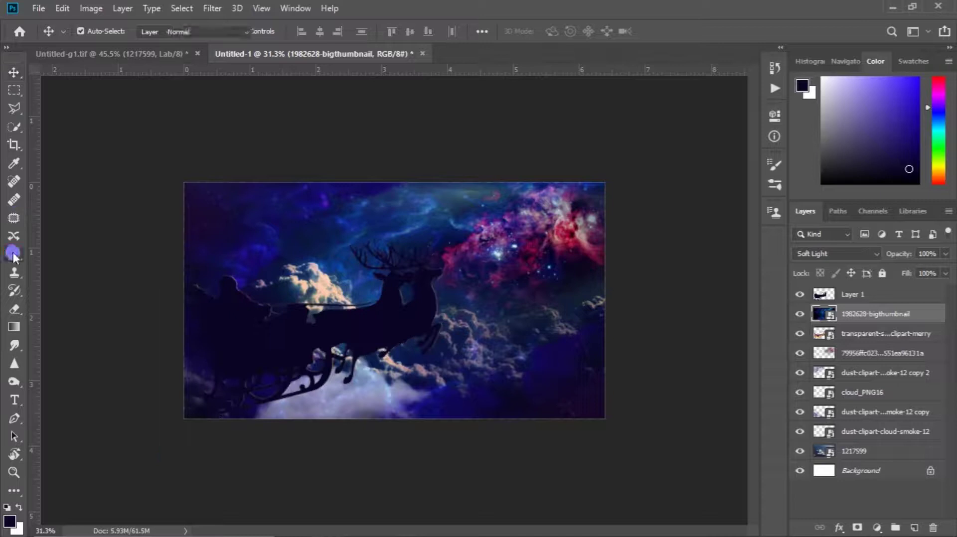
pyautogui.click(13, 254)
pyautogui.click(913, 530)
pyautogui.click(847, 294)
pyautogui.click(857, 527)
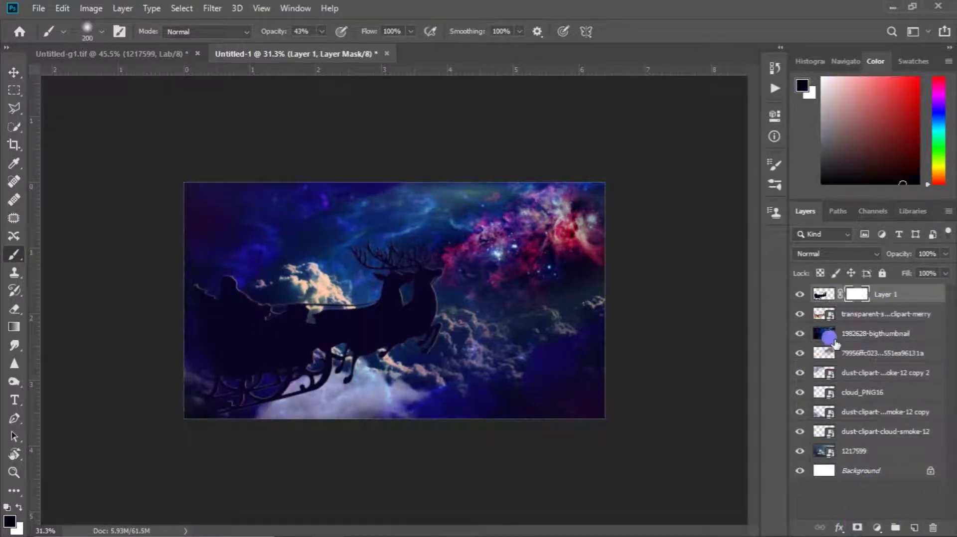
# Paint the mask to reveal the front reindeer, reins and Santa, then shrink the silhouette slightly
pyautogui.moveTo(442, 273)
pyautogui.mouseDown()
pyautogui.moveTo(437, 334)
pyautogui.moveTo(398, 288)
pyautogui.moveTo(277, 309)
pyautogui.moveTo(226, 256)
pyautogui.moveTo(246, 314)
pyautogui.moveTo(241, 303)
pyautogui.moveTo(207, 296)
pyautogui.moveTo(224, 318)
pyautogui.moveTo(265, 330)
pyautogui.moveTo(224, 309)
pyautogui.moveTo(274, 332)
pyautogui.moveTo(378, 312)
pyautogui.mouseUp()
pyautogui.press('[')
pyautogui.press('[')
pyautogui.press('[')
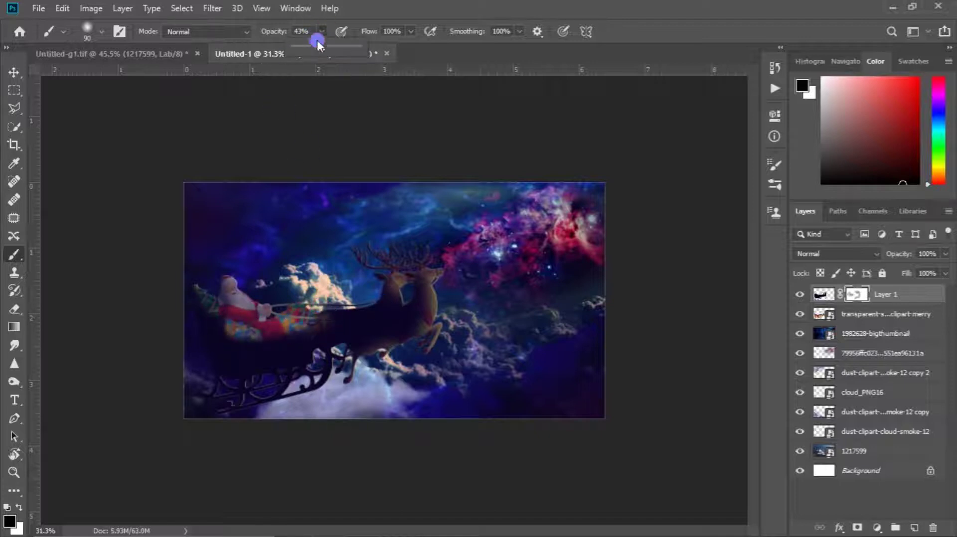
pyautogui.moveTo(395, 302)
pyautogui.mouseDown()
pyautogui.moveTo(335, 309)
pyautogui.moveTo(366, 311)
pyautogui.mouseUp()
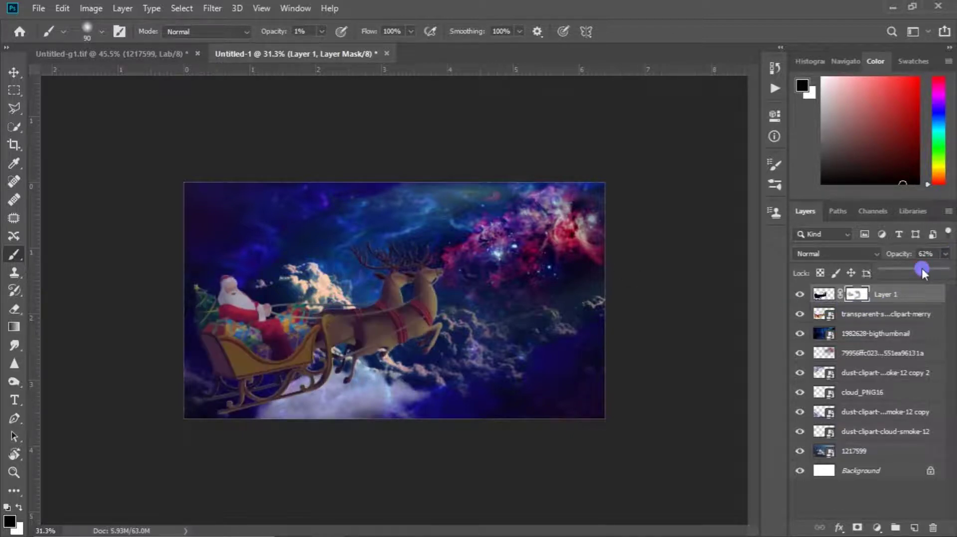
pyautogui.hotkey('ctrl', 't')
pyautogui.moveTo(441, 240); pyautogui.dragTo(439, 243)
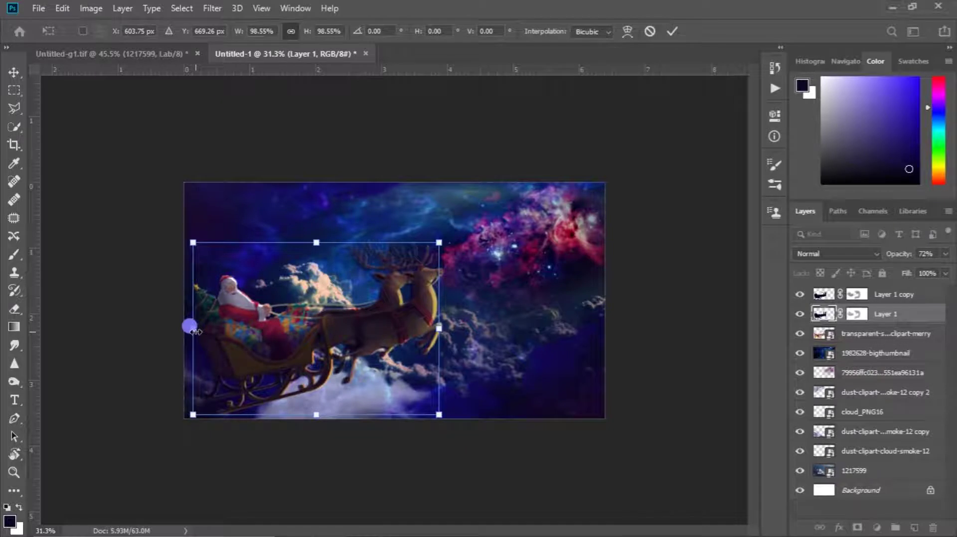
# Widen the sleigh shadow slightly and nudge it right
pyautogui.moveTo(190, 327); pyautogui.dragTo(194, 325)
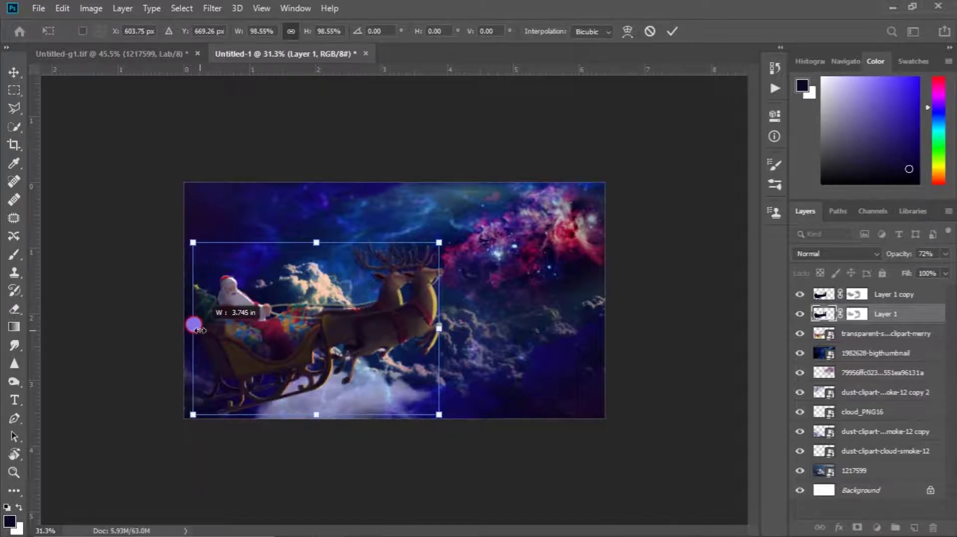
pyautogui.moveTo(313, 240); pyautogui.dragTo(316, 241)
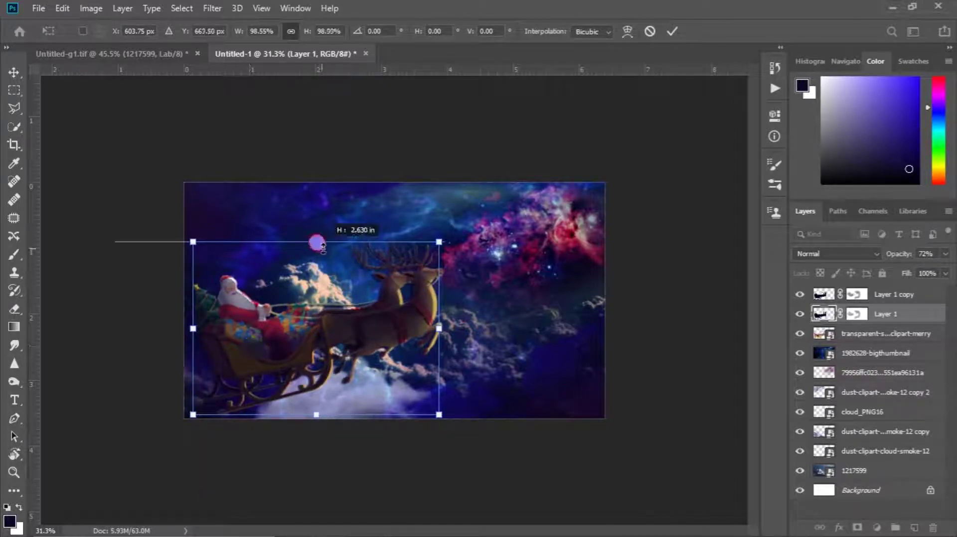
pyautogui.hotkey('ctrl', 'z')
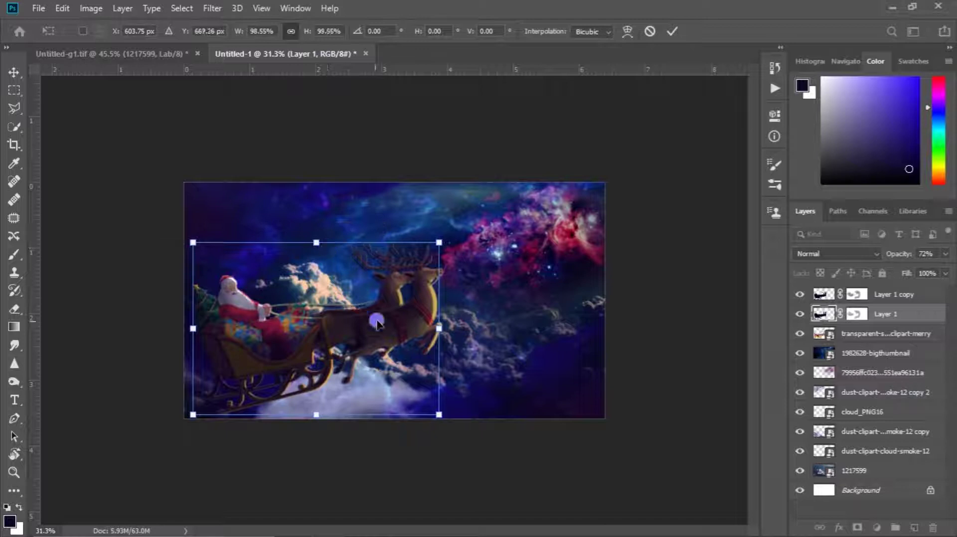
pyautogui.press('Right')
pyautogui.press('Right')
pyautogui.press('Right')
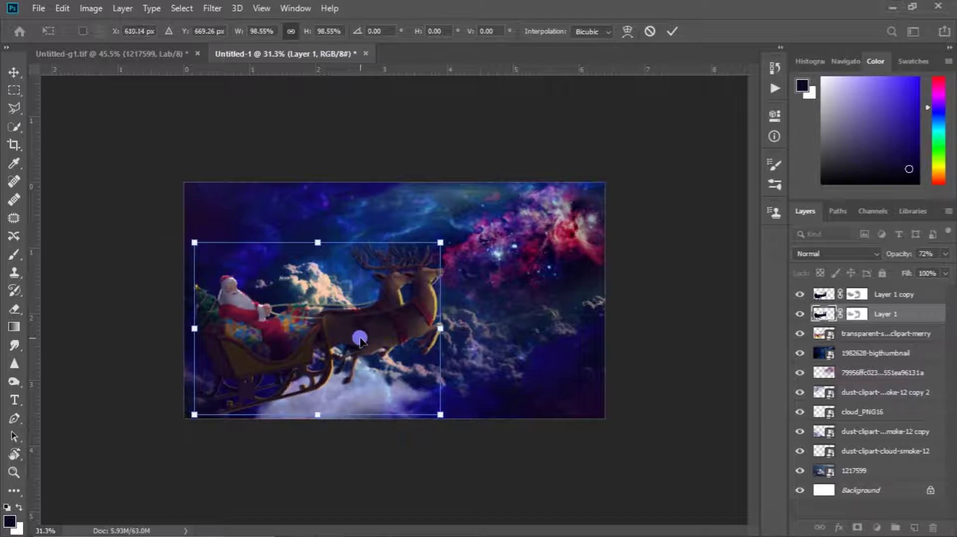
pyautogui.press('Right')
pyautogui.press('Right')
pyautogui.press('Right')
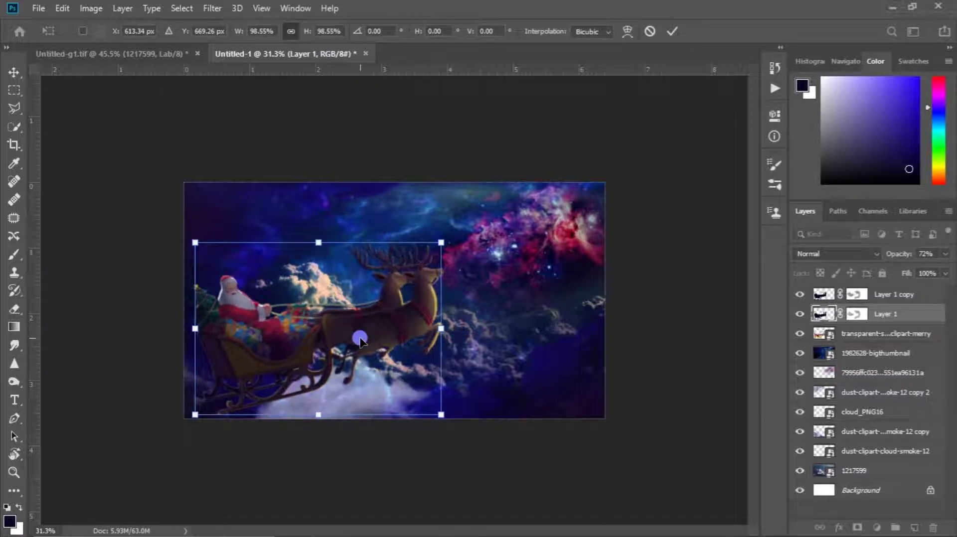
pyautogui.click(672, 34)
# Duplicate the shadow, nudge the copy left, and set its opacity to 35%
pyautogui.hotkey('ctrl', 'j')
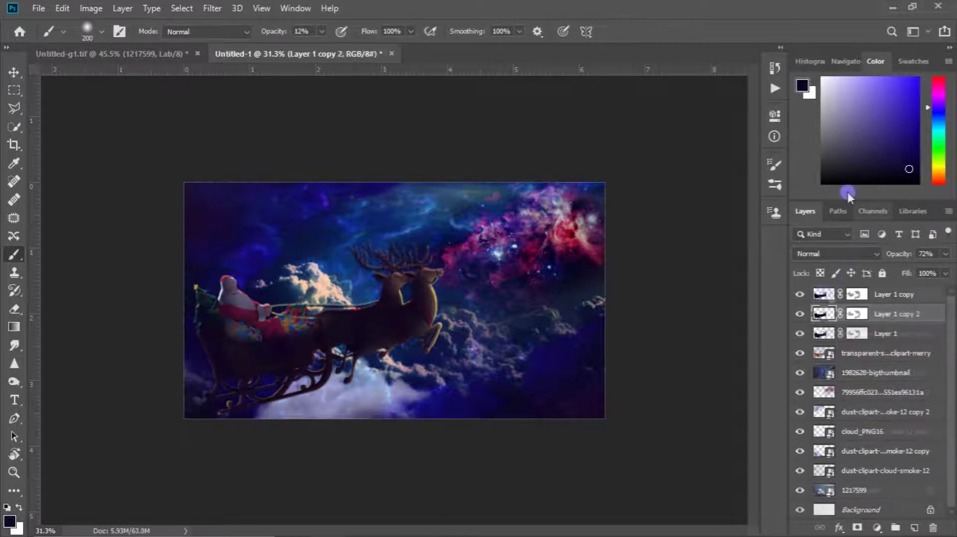
pyautogui.hotkey('ctrl', 't')
pyautogui.press('Left')
pyautogui.press('Left')
pyautogui.press('Left')
pyautogui.press('Left')
pyautogui.press('Left')
pyautogui.press('Left')
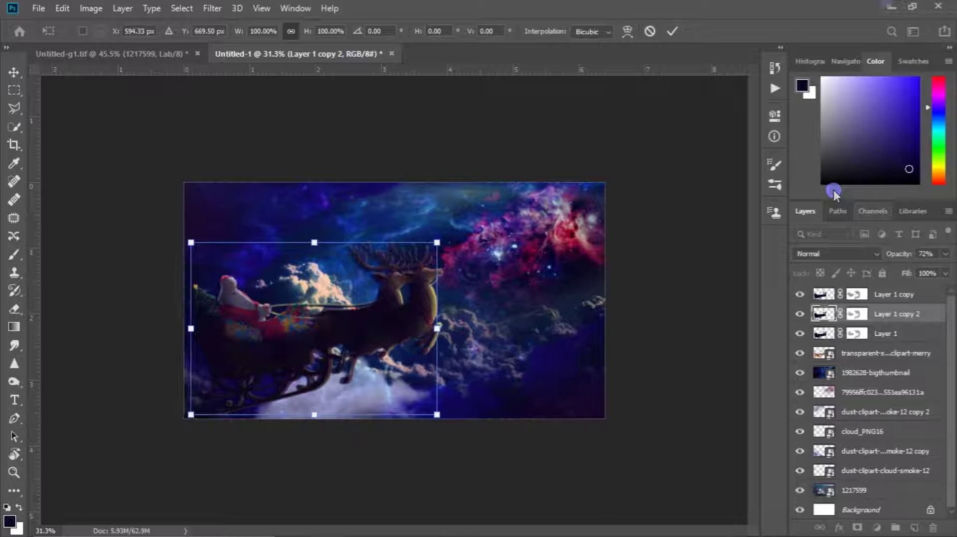
pyautogui.click(672, 31)
pyautogui.press('b')
pyautogui.click(946, 253)
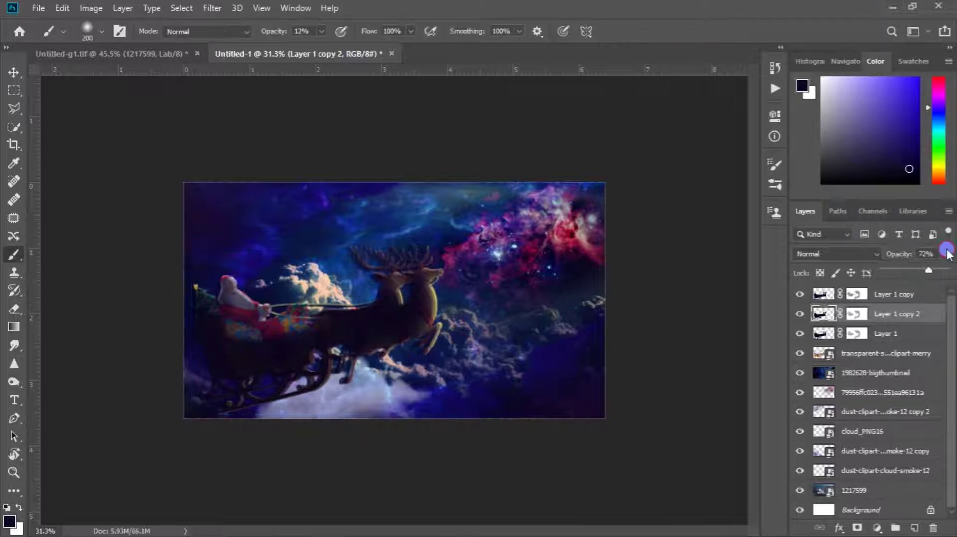
pyautogui.click(904, 269)
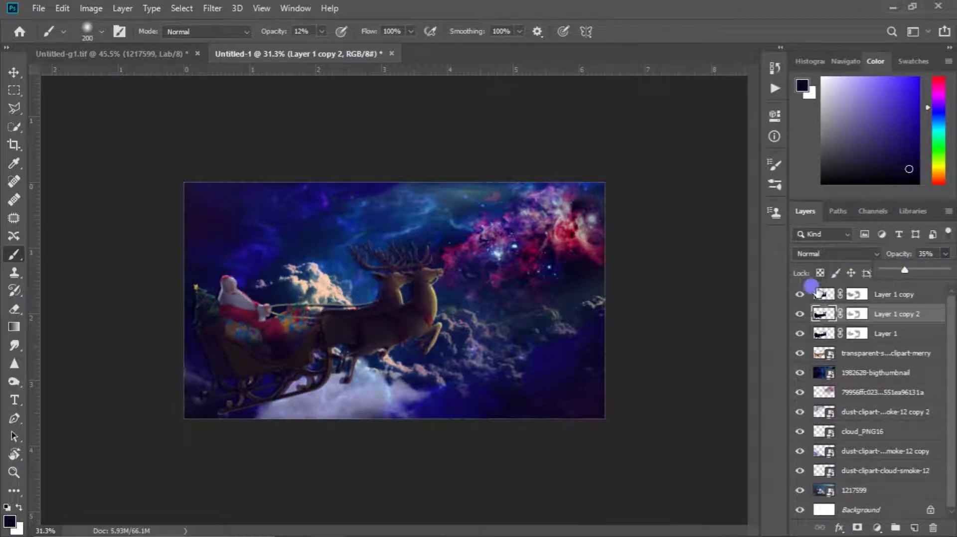
pyautogui.click(854, 294)
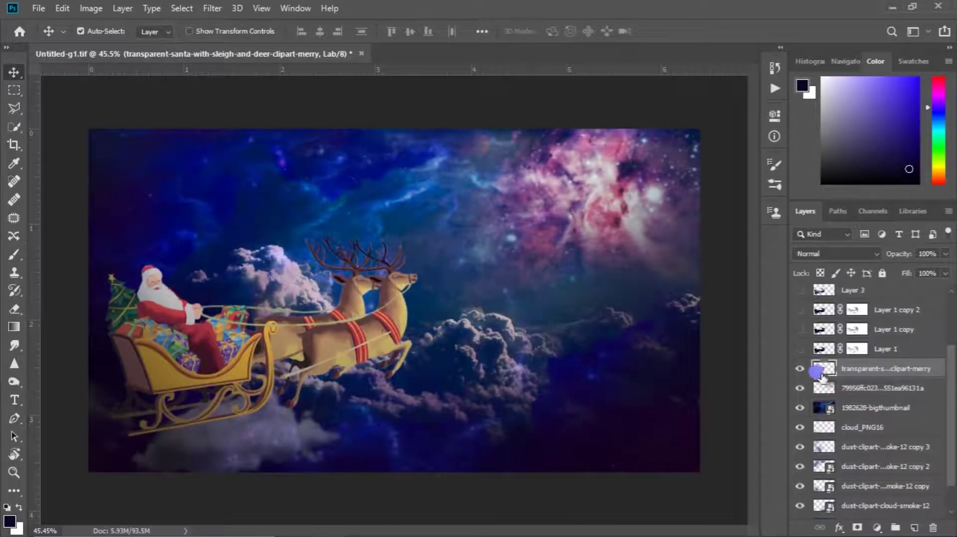
# Show the Layer 1 silhouettes again, duplicate the sleigh layer, and select its pixels
pyautogui.click(799, 349)
pyautogui.click(799, 330)
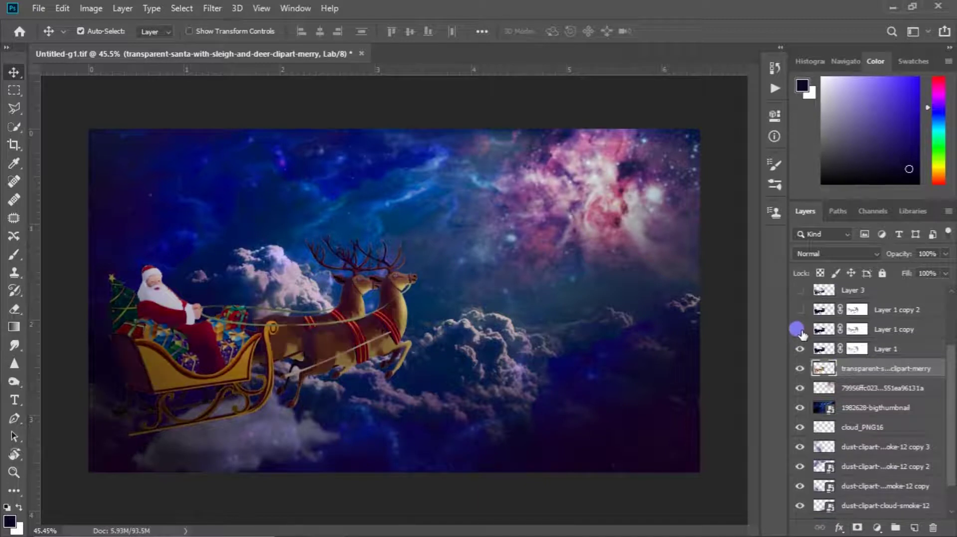
pyautogui.click(800, 310)
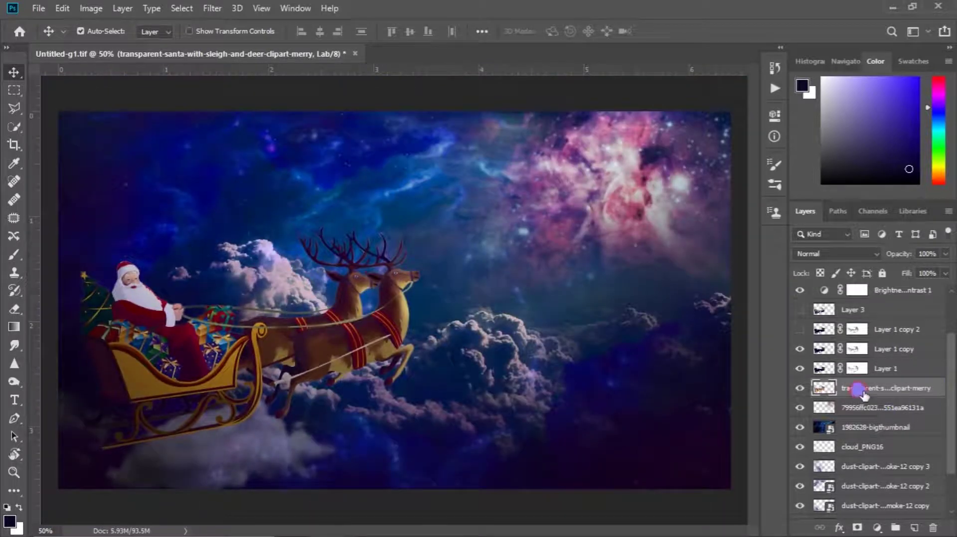
pyautogui.moveTo(863, 393); pyautogui.dragTo(914, 528)
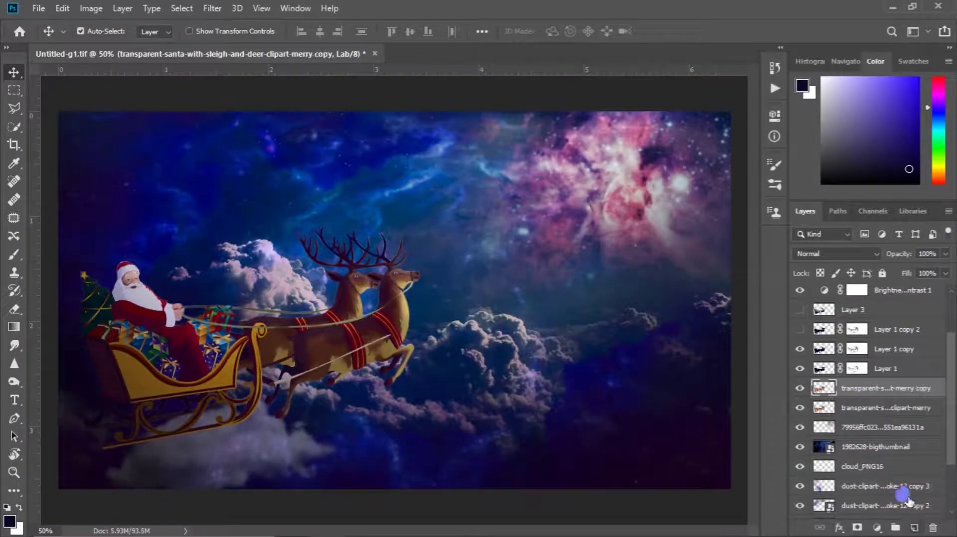
pyautogui.keyDown('ctrl'); pyautogui.click(823, 392); pyautogui.keyUp('ctrl')
pyautogui.scroll(1, 321, 376)
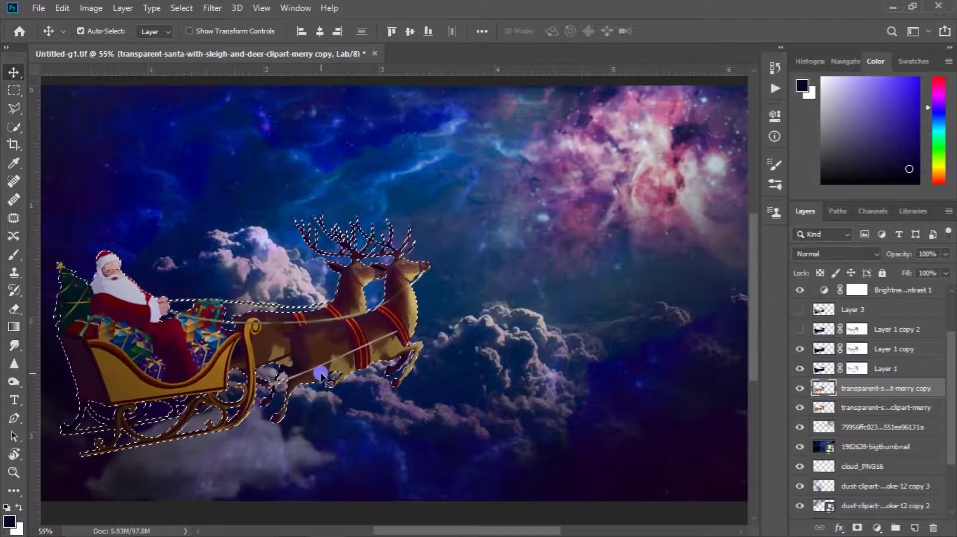
pyautogui.scroll(-1, 321, 377)
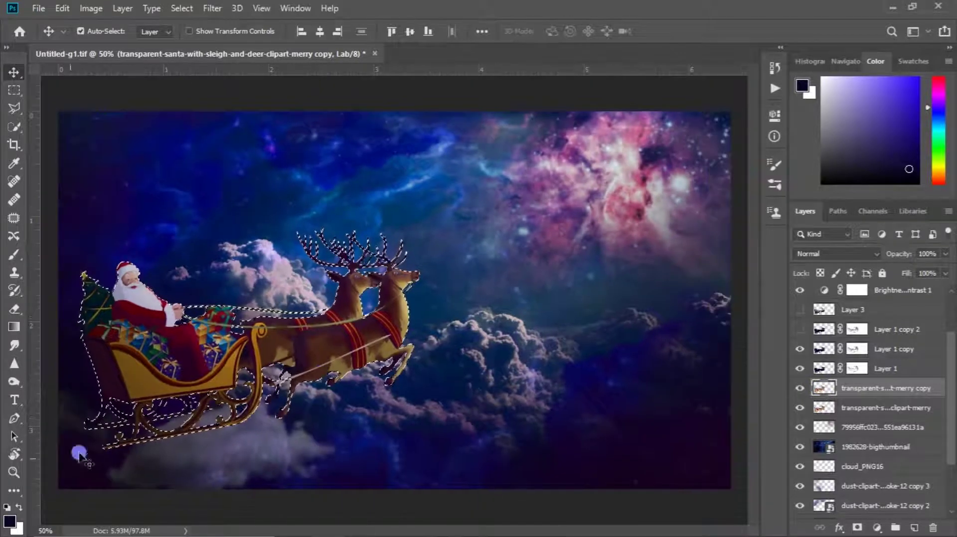
# Fill the feathered sleigh selection with black on the duplicate layer
pyautogui.click(10, 523)
pyautogui.click(587, 260)
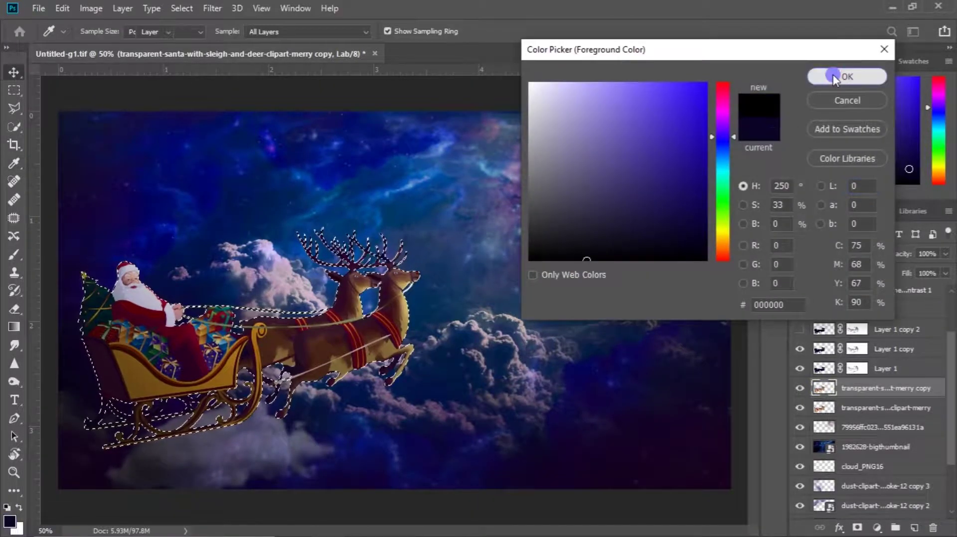
pyautogui.click(847, 75)
pyautogui.hotkey('shift', 'F6')
pyautogui.press('Return')
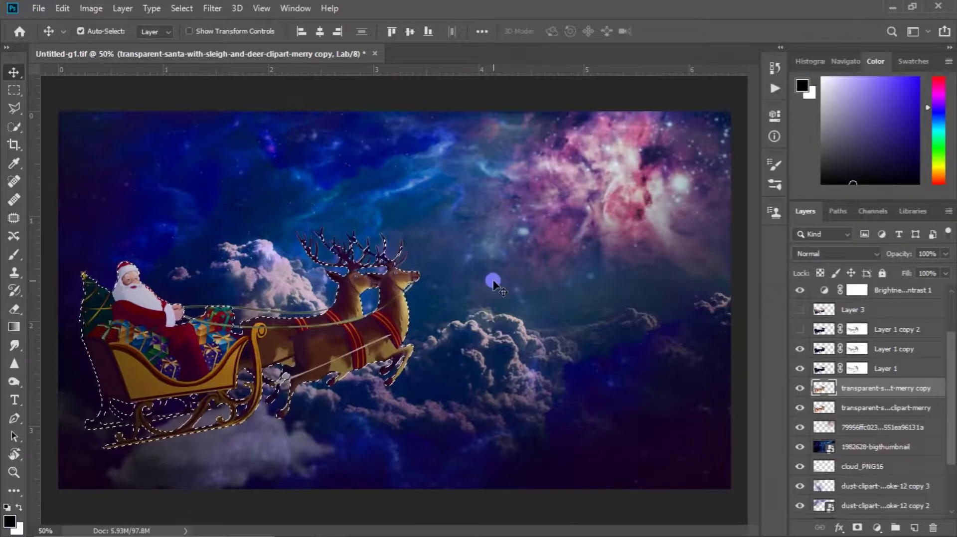
pyautogui.hotkey('shift', 'F5')
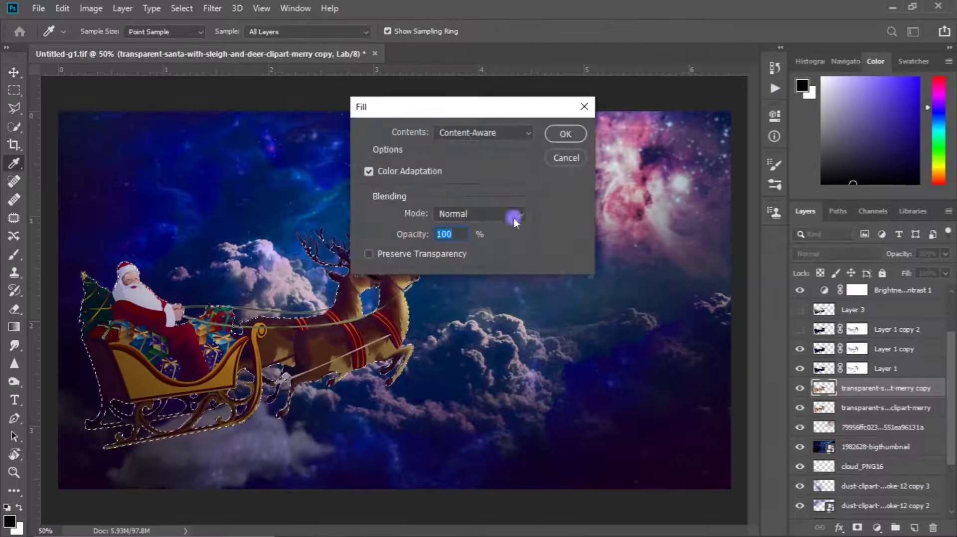
pyautogui.press('Return')
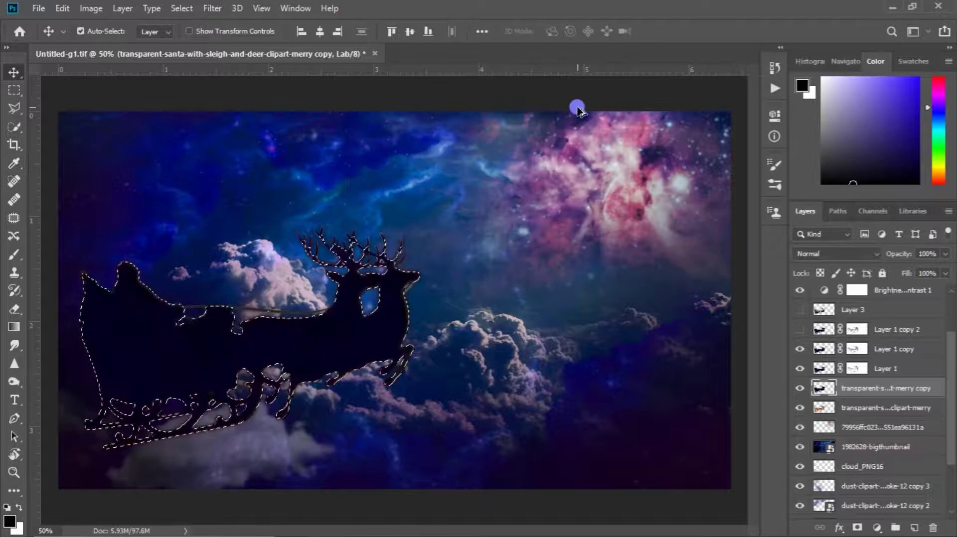
pyautogui.scroll(1, 392, 321)
pyautogui.hotkey('ctrl', 'd')
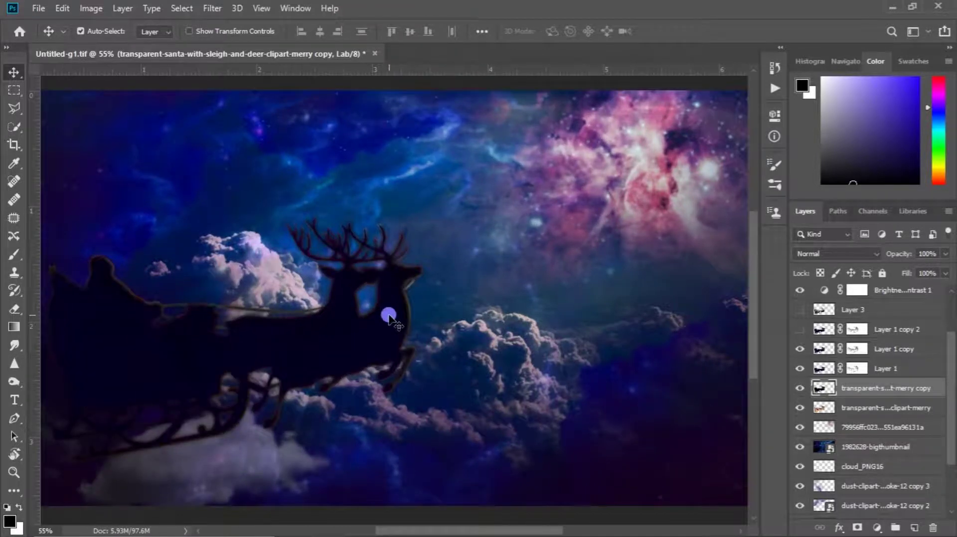
# Flip the black silhouette vertically, move it beneath the sleigh, and stack it below the original
pyautogui.hotkey('ctrl', 't')
pyautogui.rightClick(336, 314)
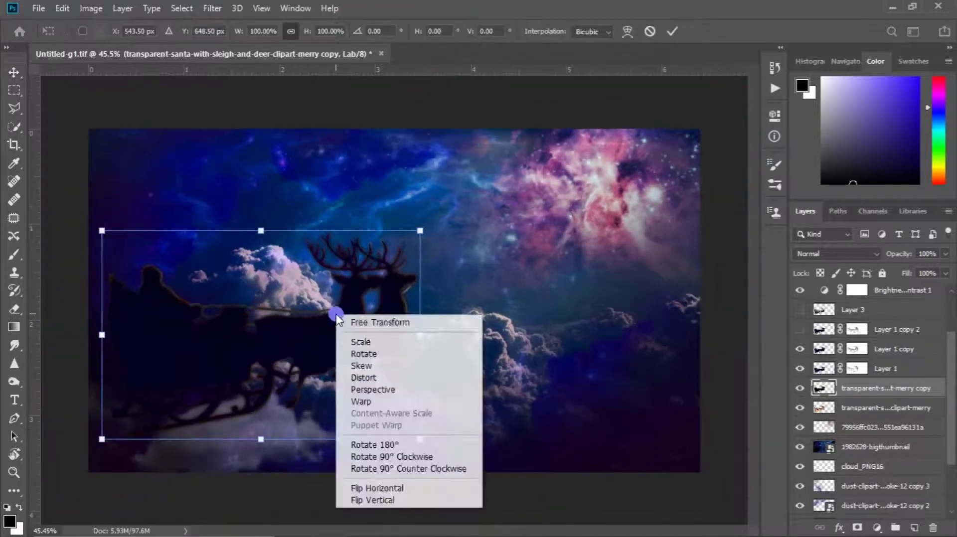
pyautogui.click(403, 498)
pyautogui.moveTo(303, 343); pyautogui.dragTo(295, 467)
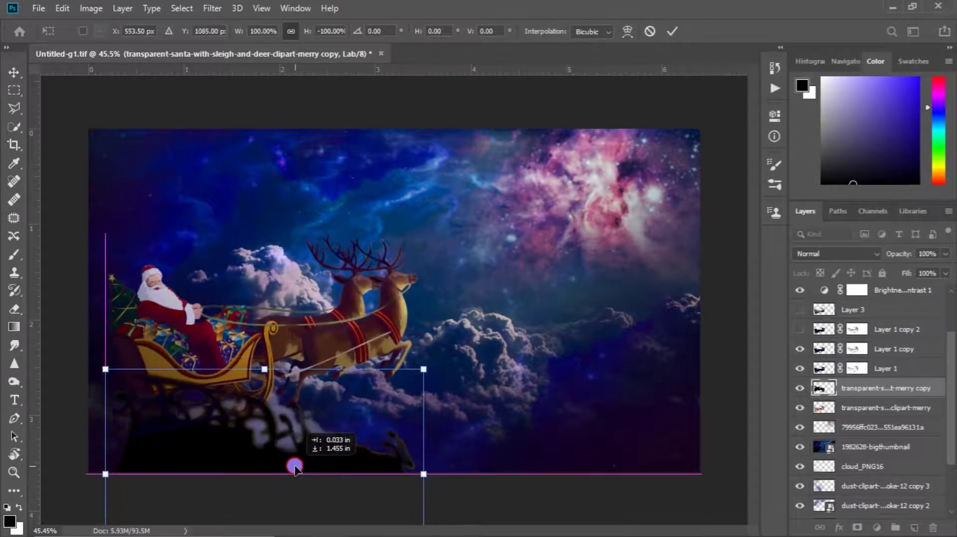
pyautogui.press('Return')
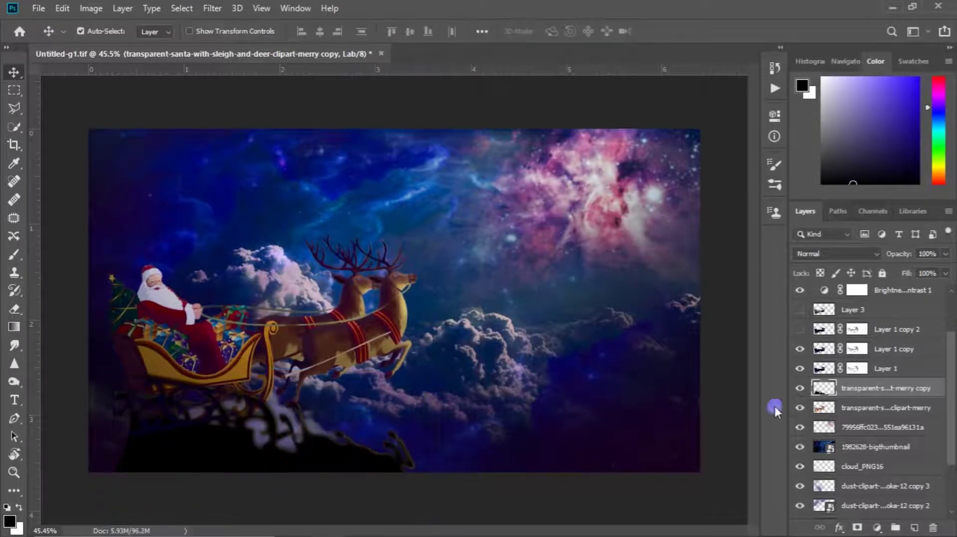
pyautogui.moveTo(825, 388); pyautogui.dragTo(842, 413)
pyautogui.scroll(-1, 399, 404)
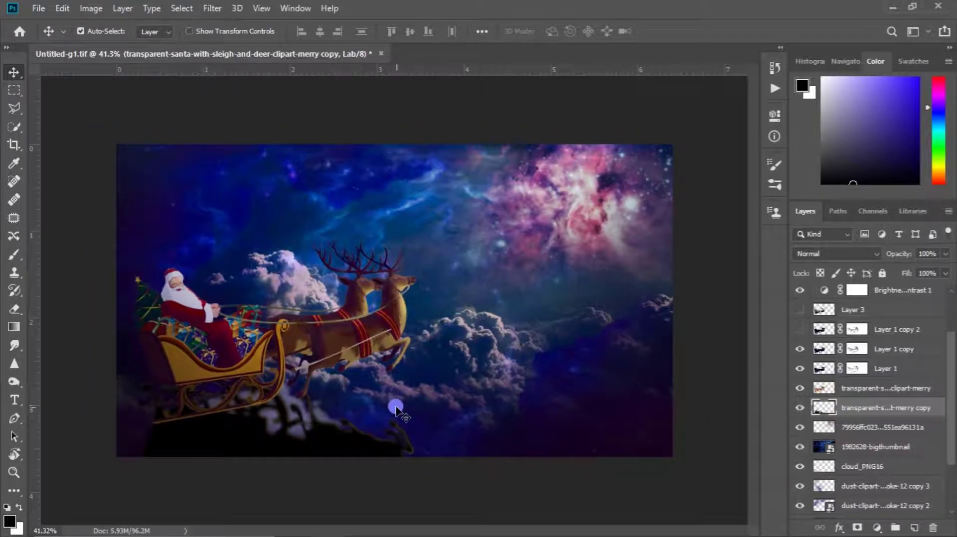
pyautogui.moveTo(944, 255); pyautogui.dragTo(935, 277)
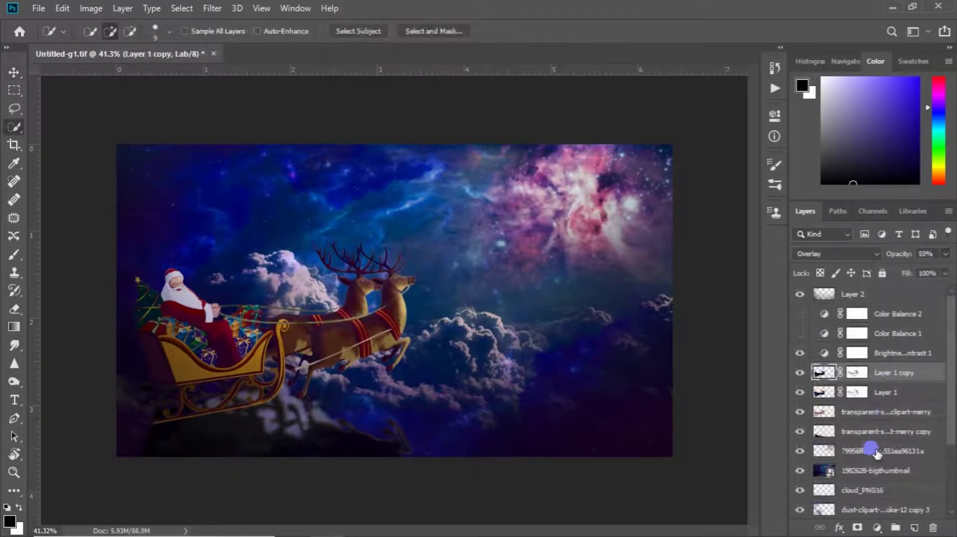
# Nudge the sleigh layers and nebula slightly left together, checking the pink nebula's visibility
pyautogui.keyDown('shift'); pyautogui.click(875, 451); pyautogui.keyUp('shift')
pyautogui.hotkey('ctrl', 't')
pyautogui.press('Left')
pyautogui.press('Left')
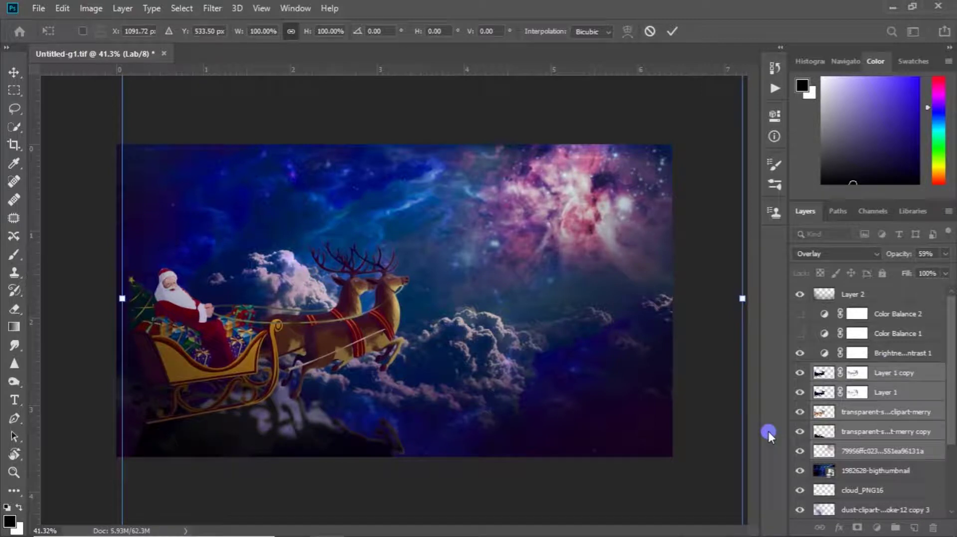
pyautogui.press('Right')
pyautogui.press('Right')
pyautogui.click(799, 451)
pyautogui.press('Return')
pyautogui.click(800, 451)
# Shift the sleigh layers further left, then show the pink nebula in the top-right again
pyautogui.click(801, 452)
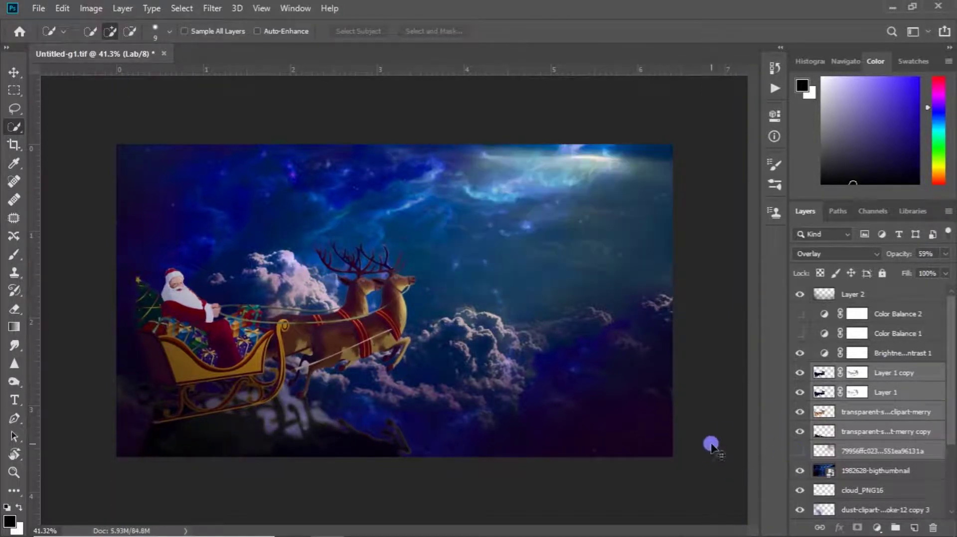
pyautogui.hotkey('ctrl', 't')
pyautogui.hotkey('shift', 'Left')
pyautogui.hotkey('shift', 'Left')
pyautogui.hotkey('shift', 'Left')
pyautogui.hotkey('shift', 'Left')
pyautogui.hotkey('shift', 'Left')
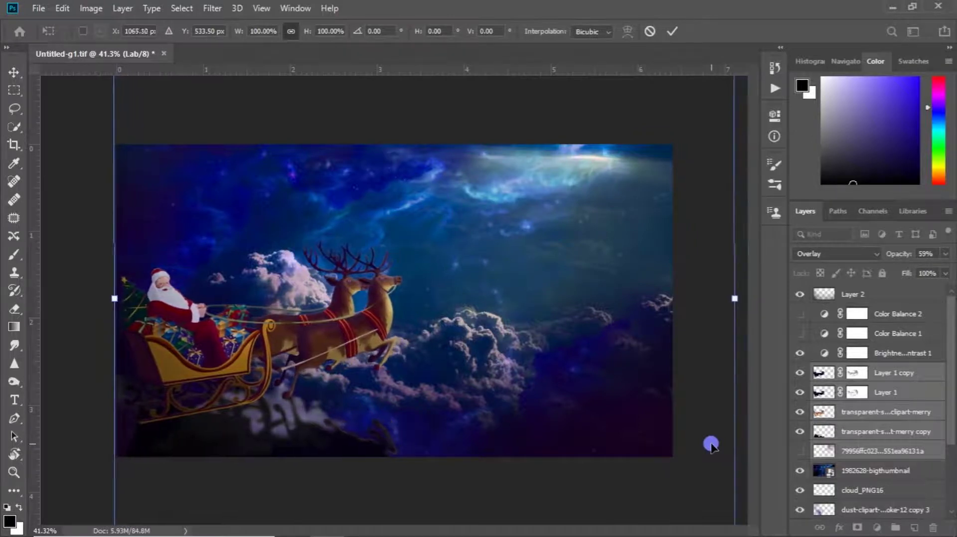
pyautogui.press('Return')
pyautogui.press('w')
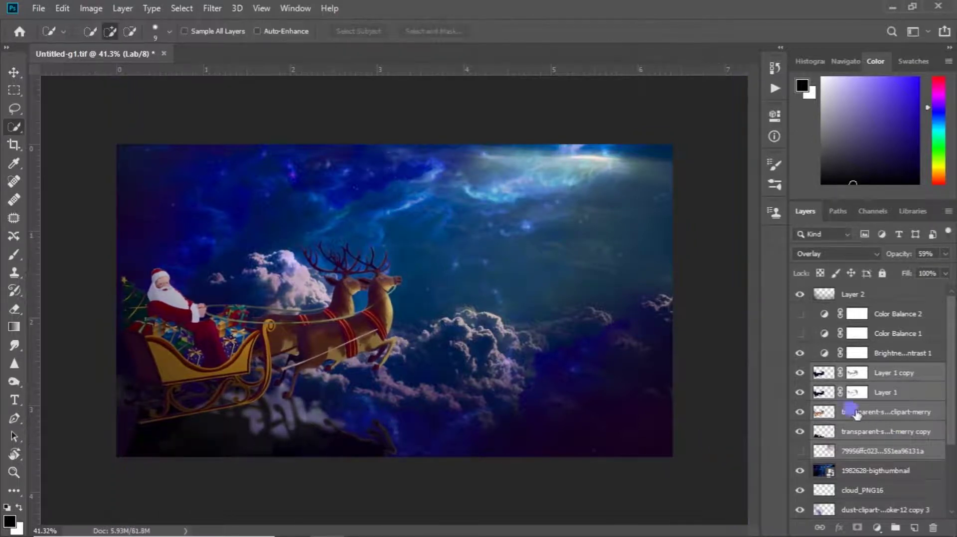
pyautogui.click(799, 451)
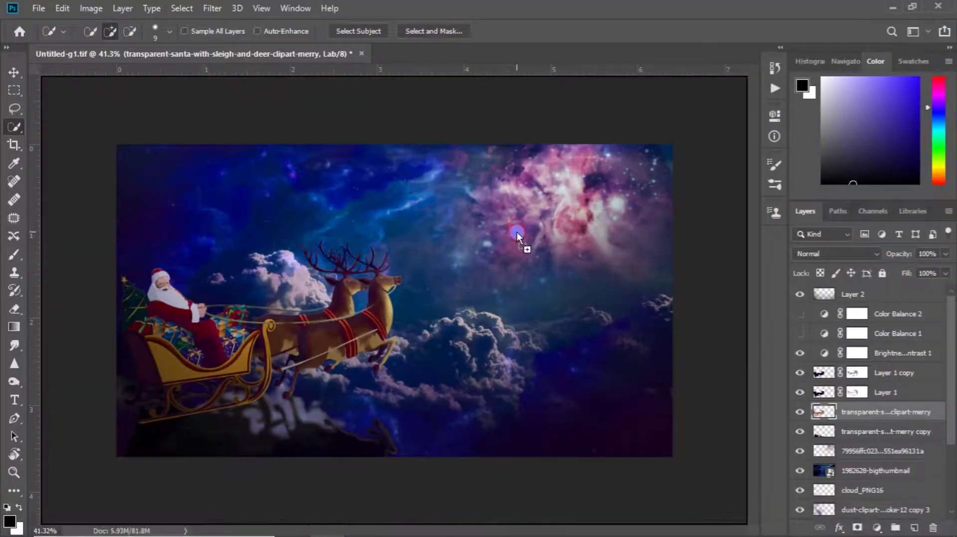
# Place the 2195508-bigthumbnail fairy photo, scaled to about 47.5%, in the upper-right sky
pyautogui.moveTo(506, 241); pyautogui.dragTo(509, 238)
pyautogui.moveTo(480, 279); pyautogui.dragTo(568, 263)
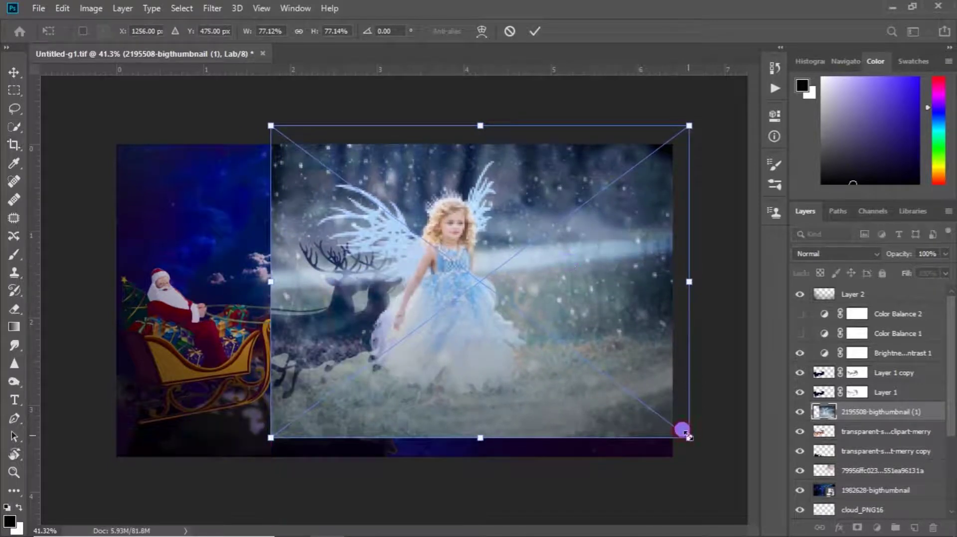
pyautogui.moveTo(683, 430); pyautogui.dragTo(644, 364)
pyautogui.moveTo(546, 358); pyautogui.dragTo(587, 324)
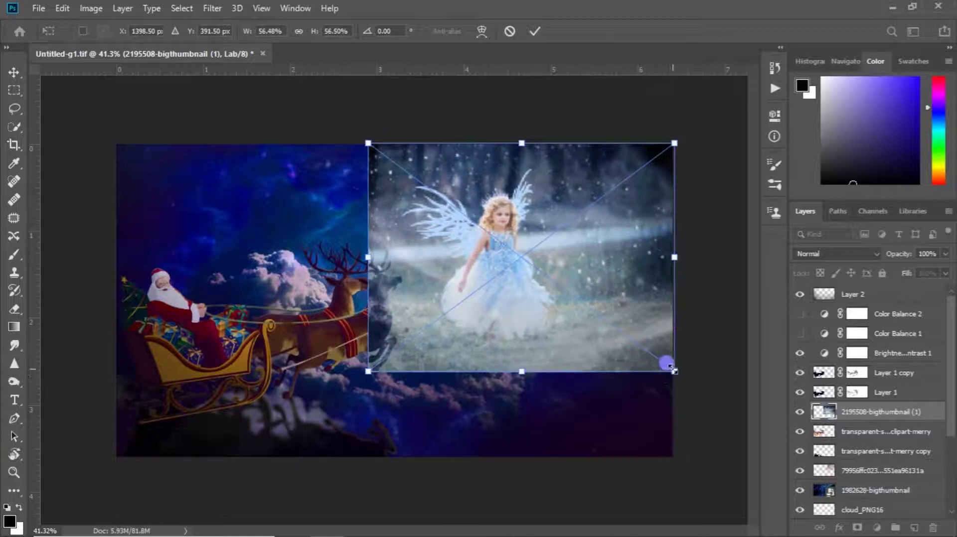
pyautogui.moveTo(667, 363); pyautogui.dragTo(644, 345)
pyautogui.moveTo(580, 313); pyautogui.dragTo(592, 301)
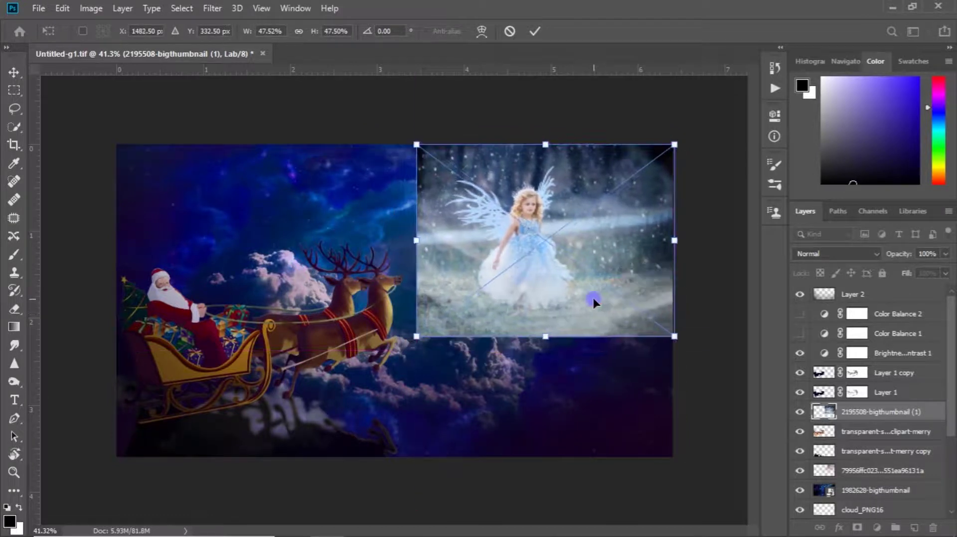
pyautogui.press('Return')
pyautogui.press('w')
pyautogui.hotkey('ctrl', 't')
pyautogui.rightClick(587, 219)
# Flip the fairy photo horizontally and rasterize its layer
pyautogui.click(640, 379)
pyautogui.press('Return')
pyautogui.press('w')
pyautogui.rightClick(880, 412)
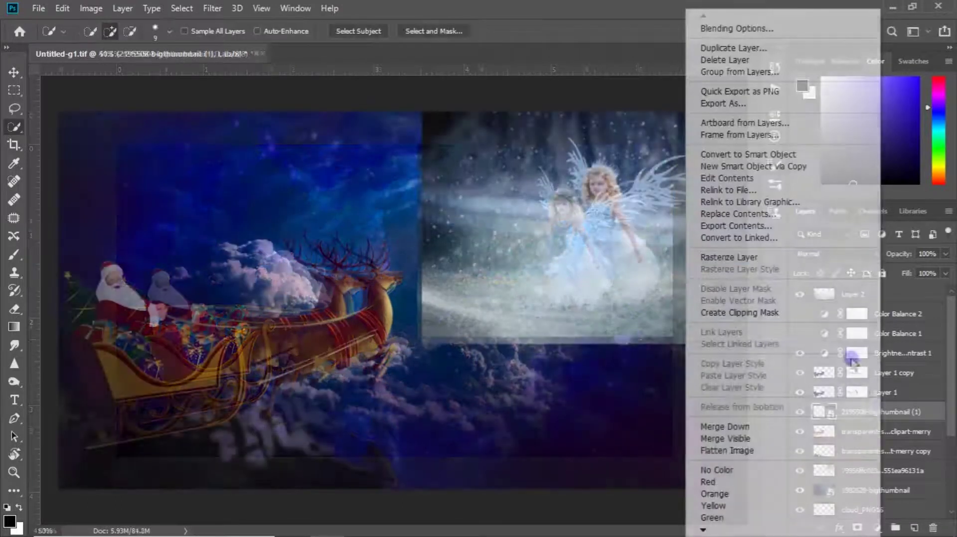
pyautogui.click(783, 259)
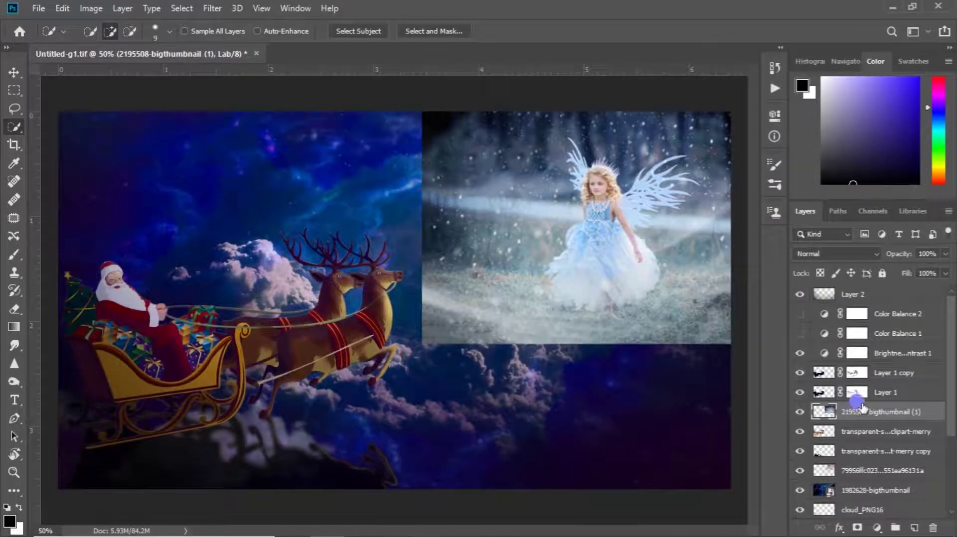
# Darken the fairy photo with Levels input values 17, 0.61 and 255
pyautogui.hotkey('ctrl', 'l')
pyautogui.moveTo(748, 100); pyautogui.dragTo(821, 66)
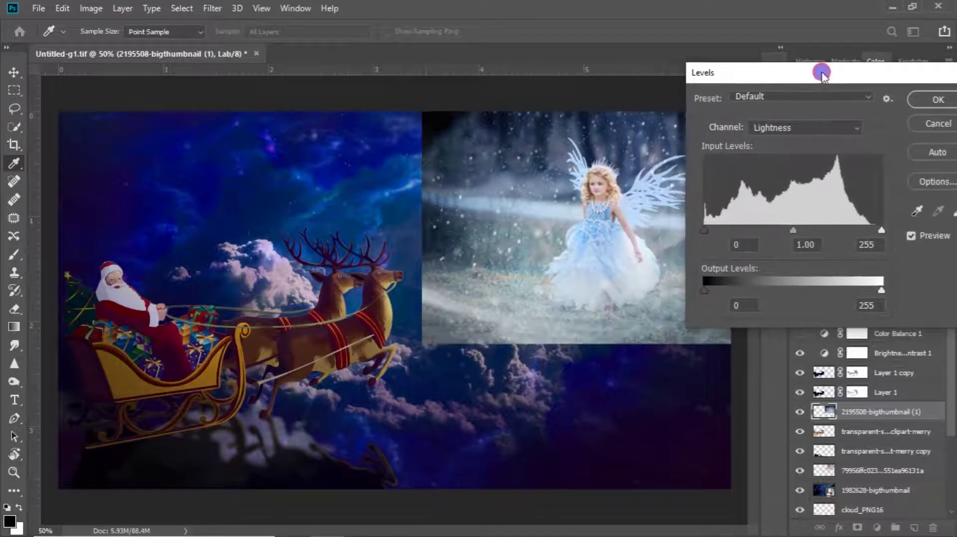
pyautogui.write('255')
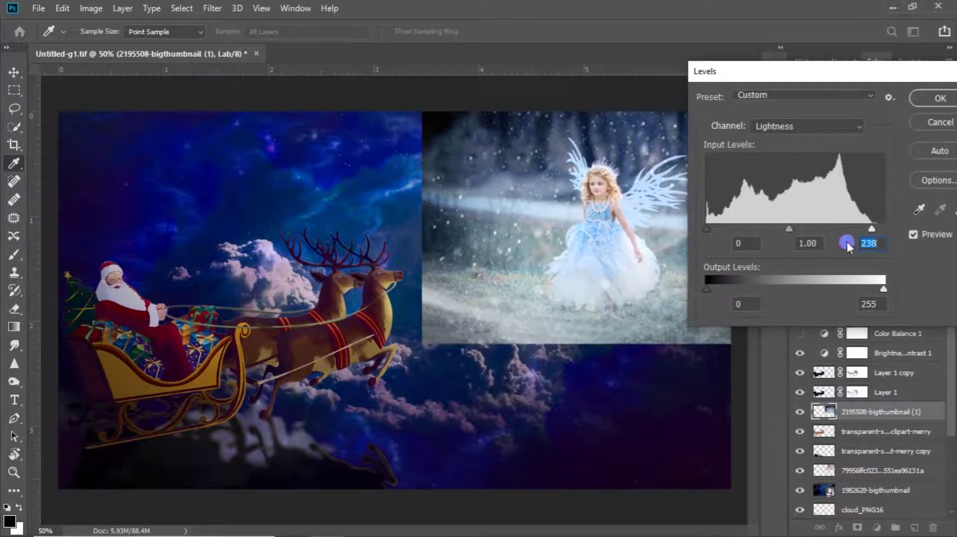
pyautogui.click(789, 241)
pyautogui.write('0.57')
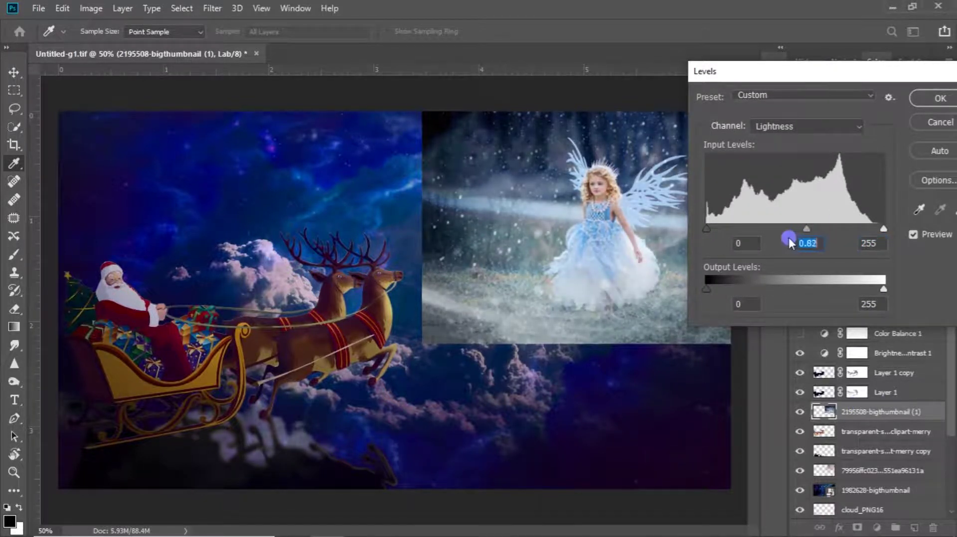
pyautogui.write('0.61')
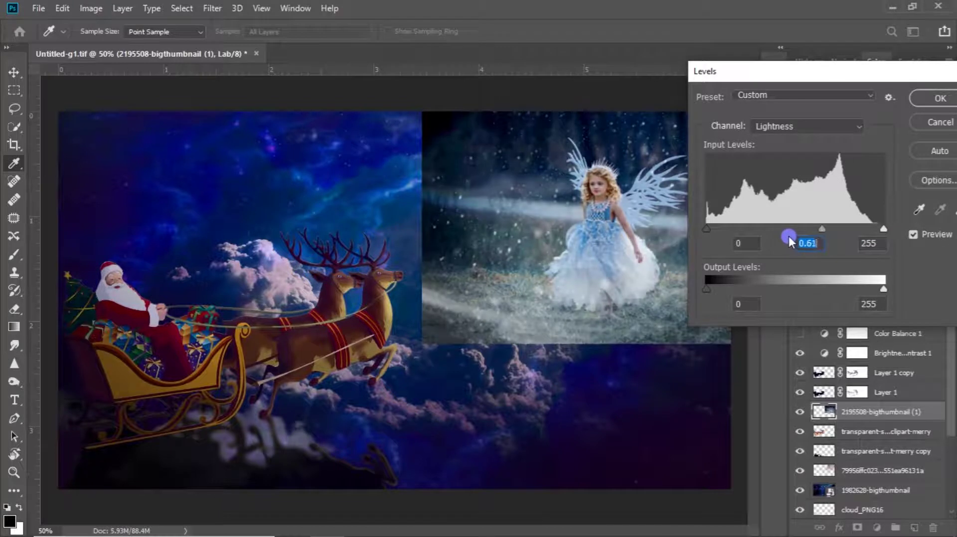
pyautogui.click(733, 240)
pyautogui.write('7')
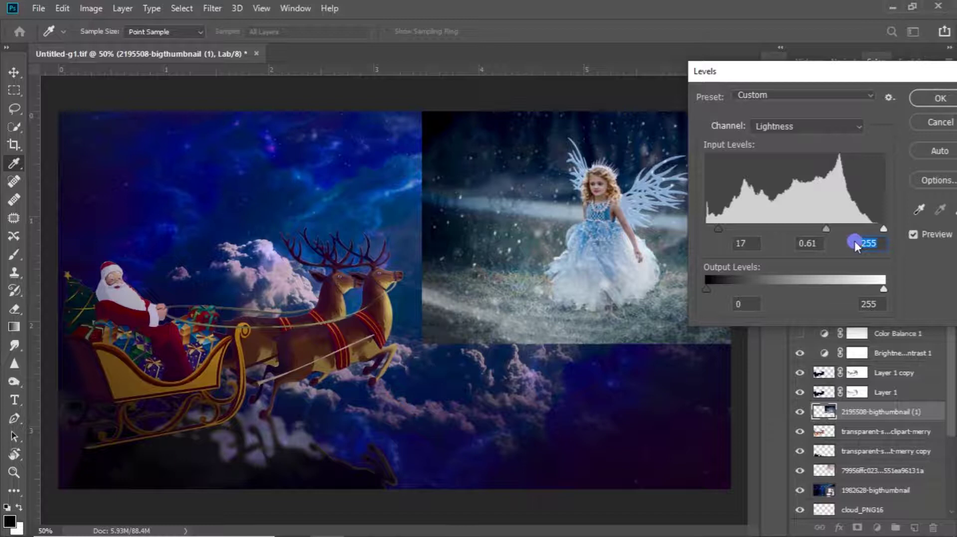
pyautogui.click(938, 98)
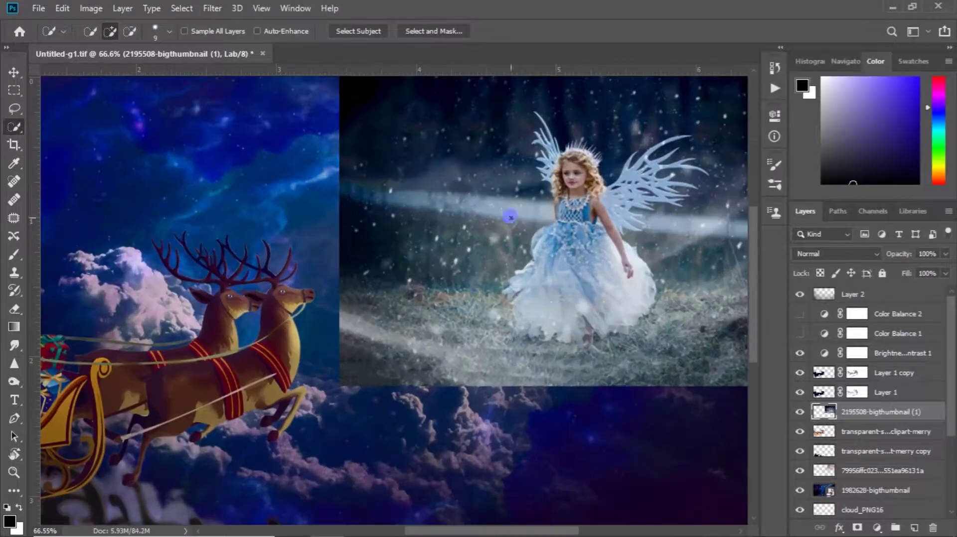
# Duplicate the fairy layer, set the copy to Hard Light, and add a layer mask
pyautogui.moveTo(631, 357)
pyautogui.mouseDown()
pyautogui.moveTo(620, 338)
pyautogui.moveTo(636, 325)
pyautogui.moveTo(510, 322)
pyautogui.mouseUp()
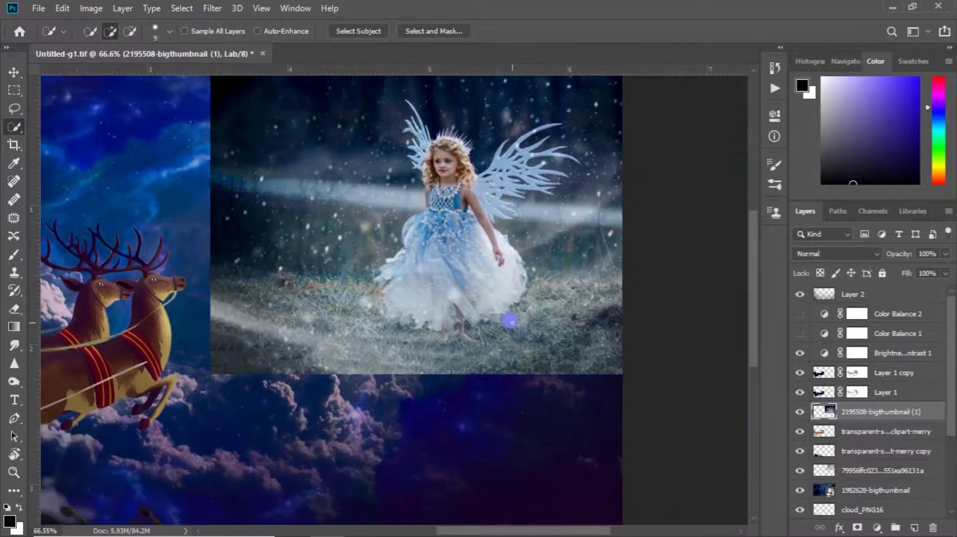
pyautogui.hotkey('ctrl', 'j')
pyautogui.click(847, 253)
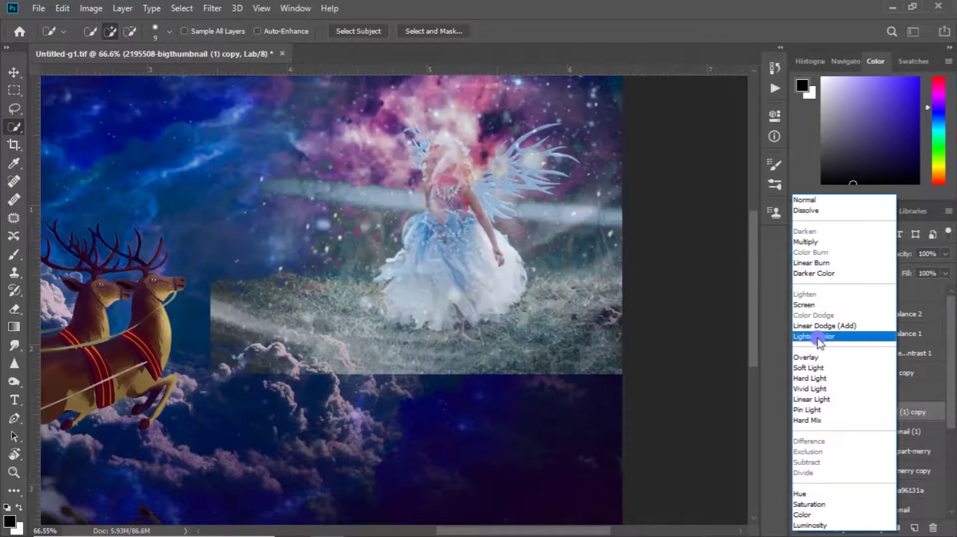
pyautogui.click(822, 378)
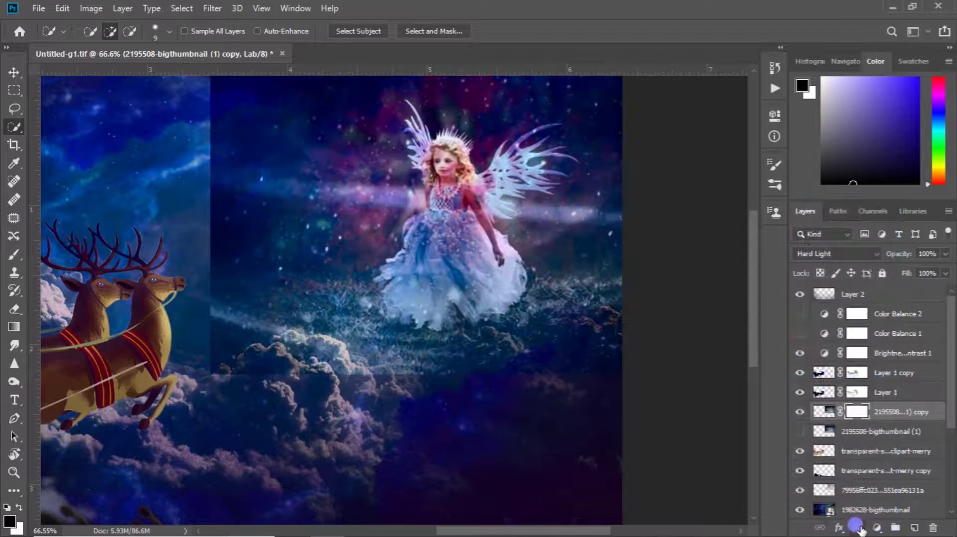
pyautogui.click(856, 411)
# Paint black at 100% opacity on the mask over the girl's face, dress and wing tip
pyautogui.scroll(1, 451, 227)
pyautogui.press('b')
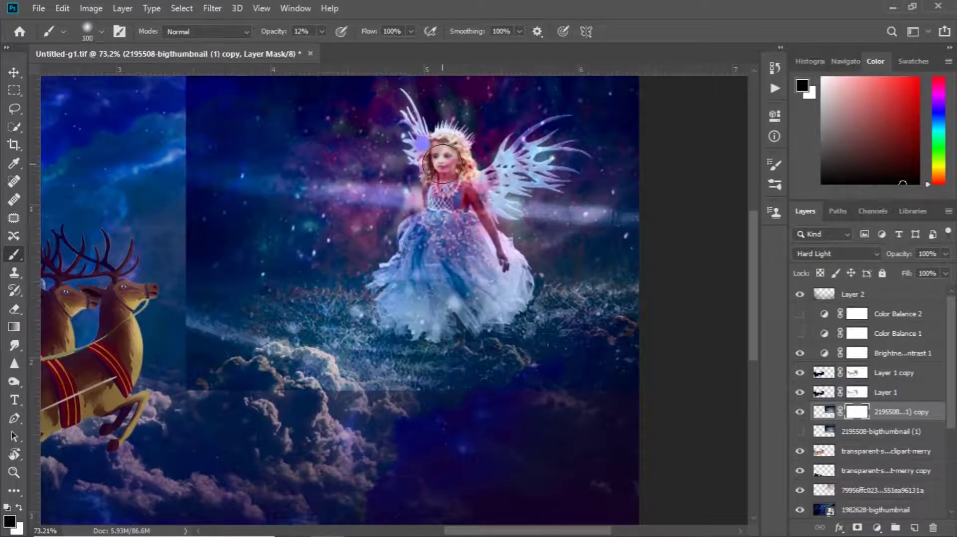
pyautogui.scroll(2, 441, 163)
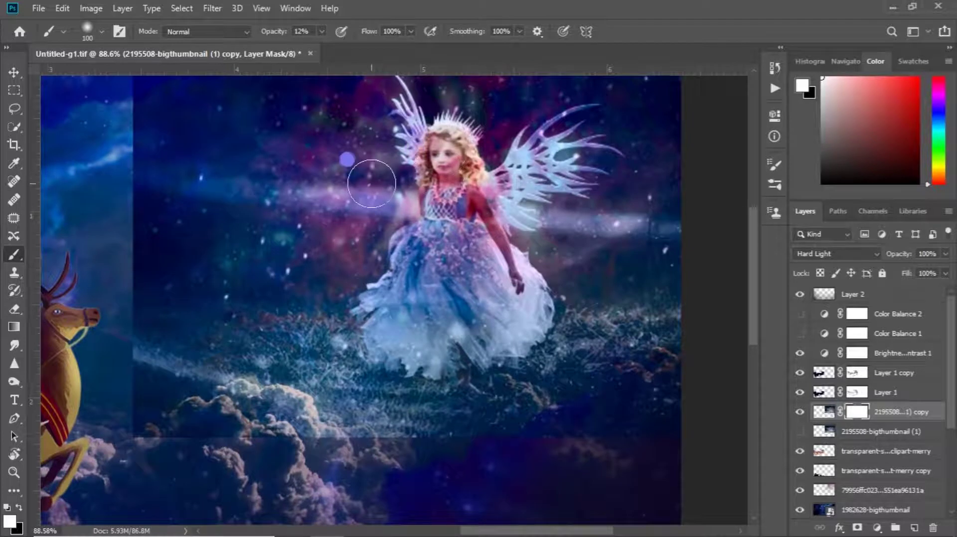
pyautogui.click(446, 67)
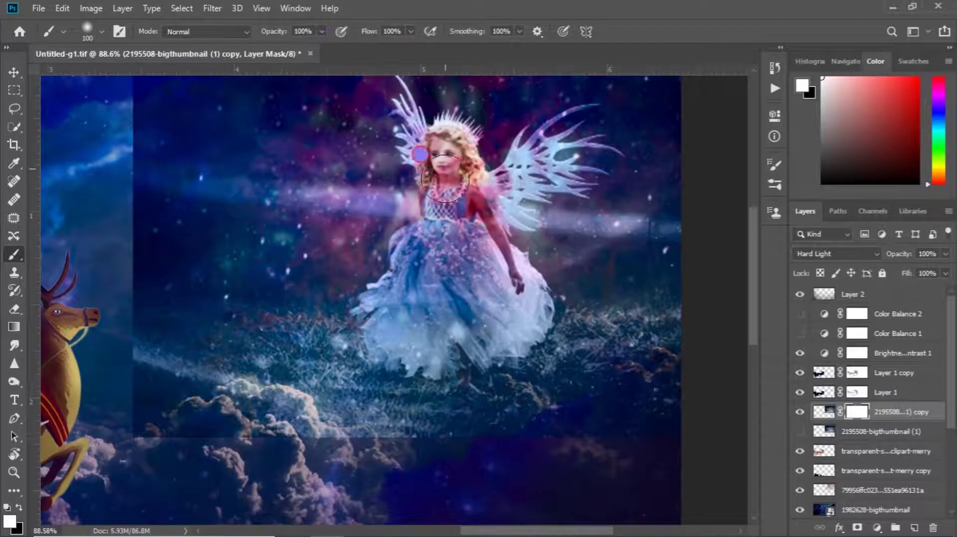
pyautogui.press('x')
pyautogui.moveTo(418, 312)
pyautogui.mouseDown()
pyautogui.moveTo(391, 314)
pyautogui.moveTo(474, 348)
pyautogui.moveTo(451, 327)
pyautogui.moveTo(364, 309)
pyautogui.moveTo(361, 329)
pyautogui.moveTo(429, 151)
pyautogui.mouseUp()
pyautogui.press('d')
pyautogui.press('[')
pyautogui.press('[')
pyautogui.moveTo(396, 108)
pyautogui.mouseDown()
pyautogui.moveTo(410, 132)
pyautogui.moveTo(457, 122)
pyautogui.moveTo(503, 205)
pyautogui.moveTo(513, 204)
pyautogui.moveTo(481, 252)
pyautogui.mouseUp()
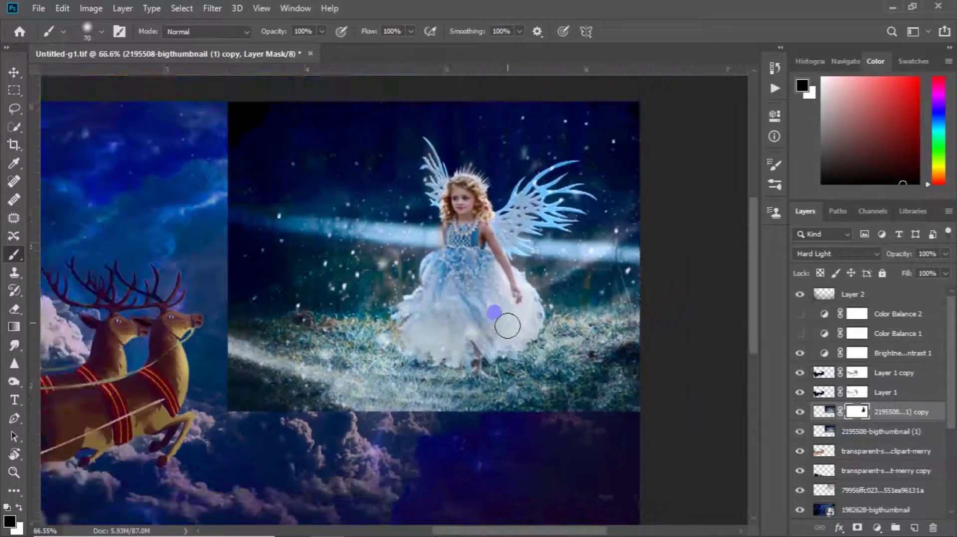
# Compare the girl with and without the Hard Light copy visible
pyautogui.scroll(2, 471, 219)
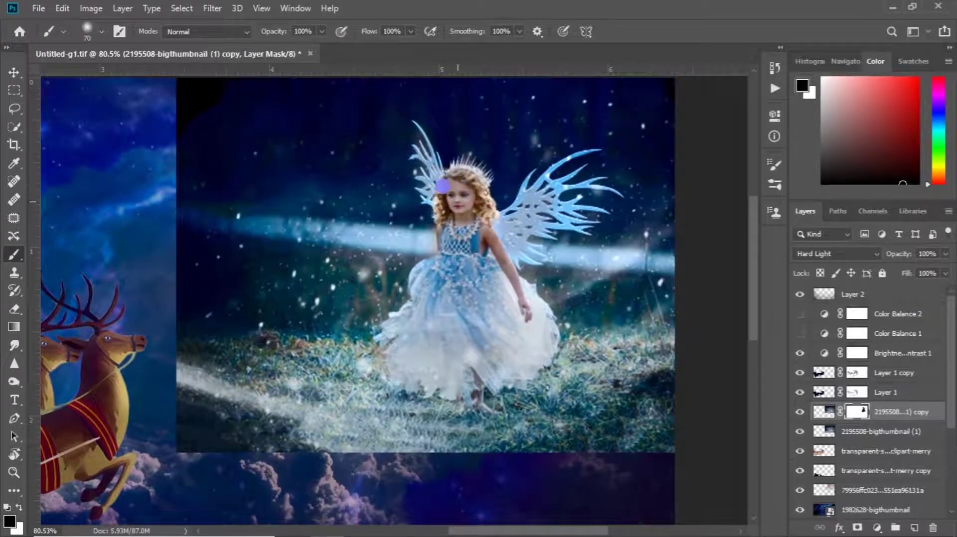
pyautogui.scroll(-1, 458, 197)
pyautogui.scroll(-1, 528, 200)
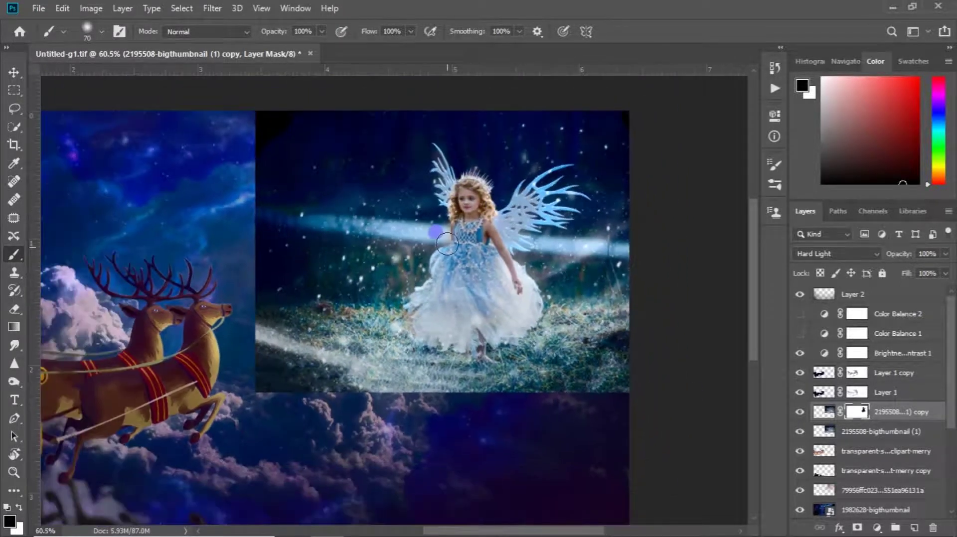
pyautogui.scroll(1, 446, 319)
pyautogui.scroll(5, 524, 284)
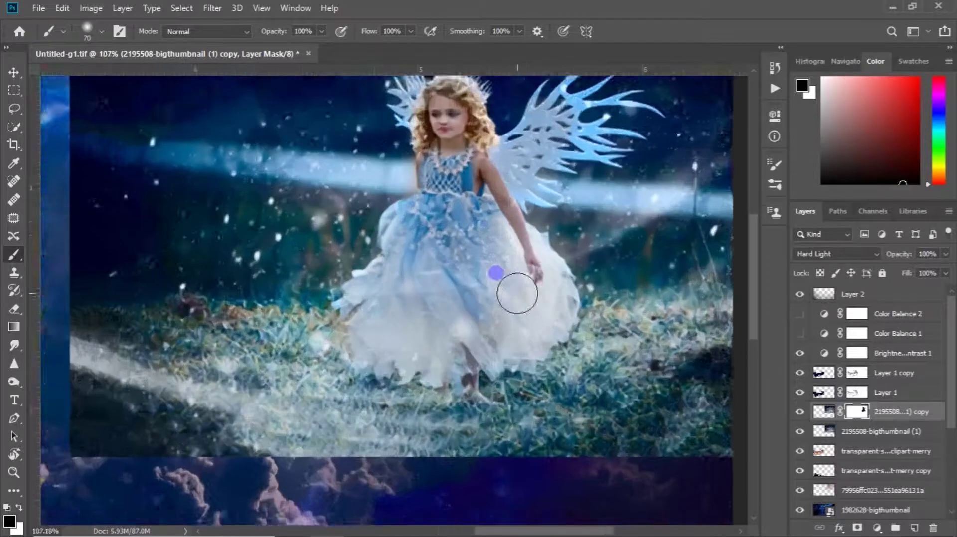
pyautogui.click(799, 412)
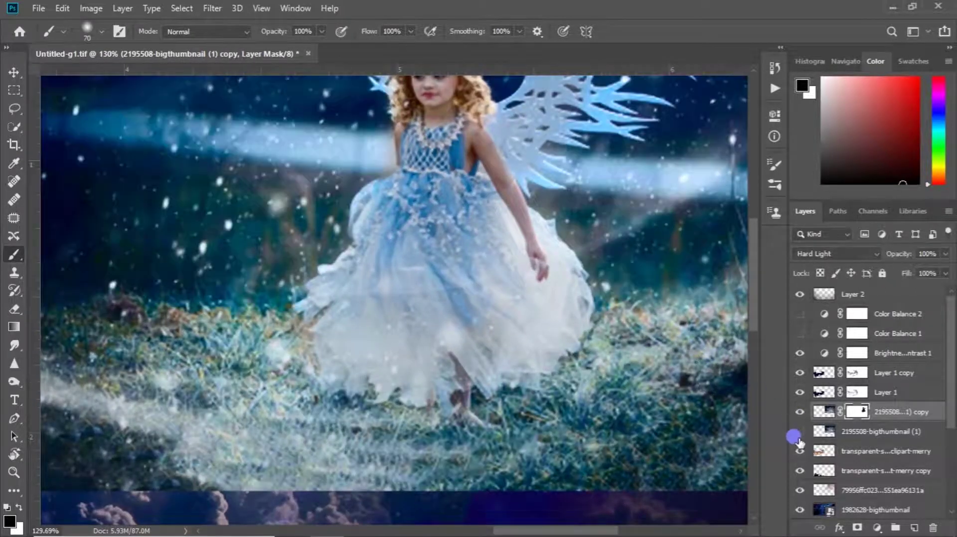
# Select both fairy layers and merge them into one layer
pyautogui.click(799, 431)
pyautogui.scroll(-4, 493, 257)
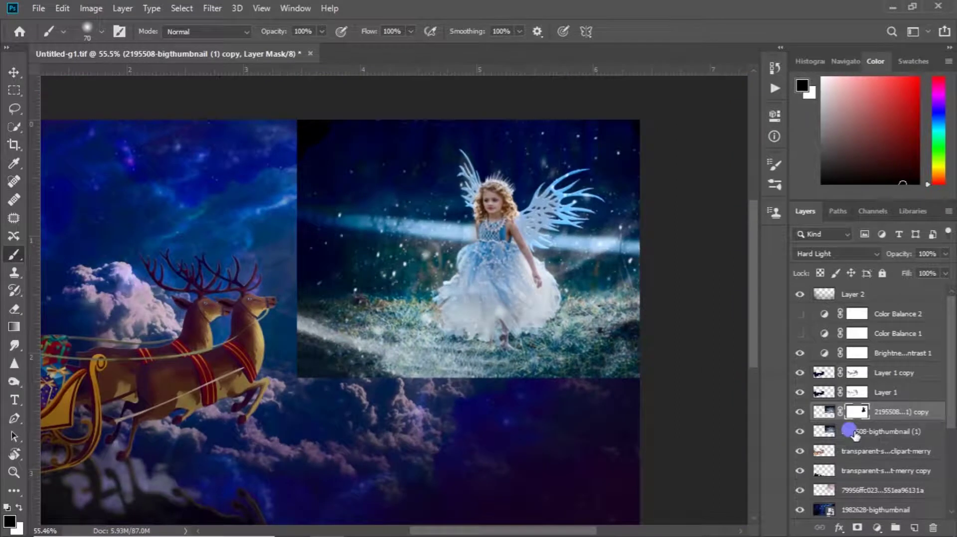
pyautogui.keyDown('shift'); pyautogui.click(855, 433); pyautogui.keyUp('shift')
pyautogui.rightClick(857, 431)
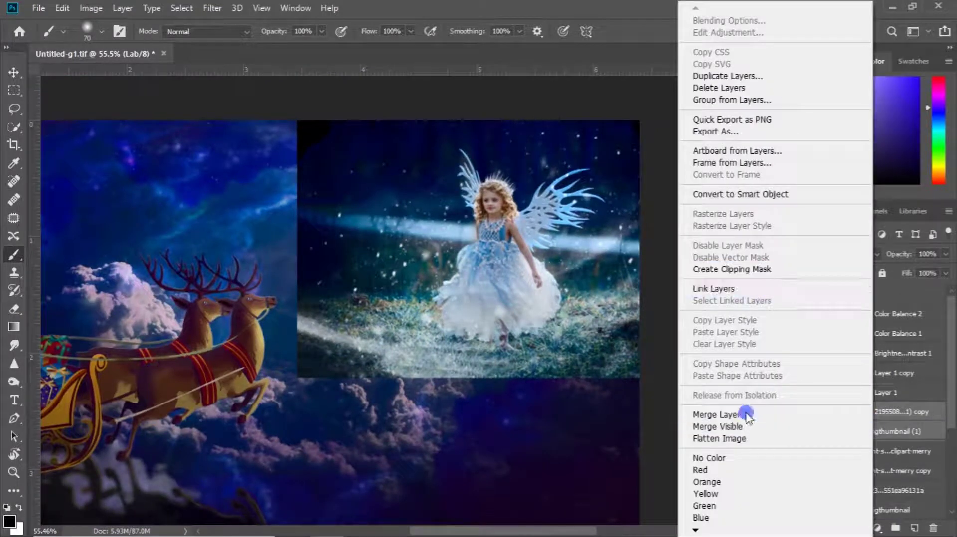
pyautogui.click(746, 415)
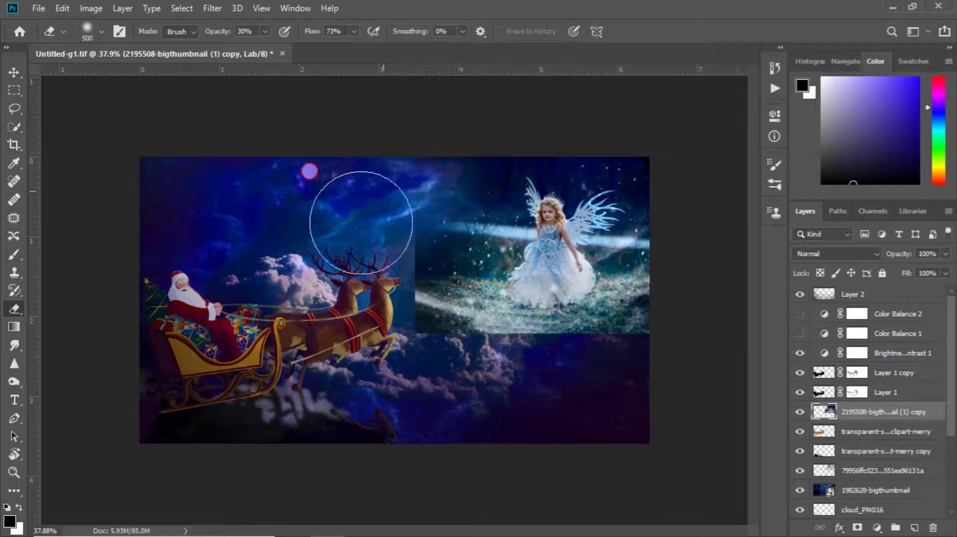
# Erase the fairy photo's hard left edge softly into the sky at 30% opacity
pyautogui.moveTo(360, 222)
pyautogui.mouseDown()
pyautogui.moveTo(395, 160)
pyautogui.moveTo(406, 188)
pyautogui.moveTo(377, 372)
pyautogui.mouseUp()
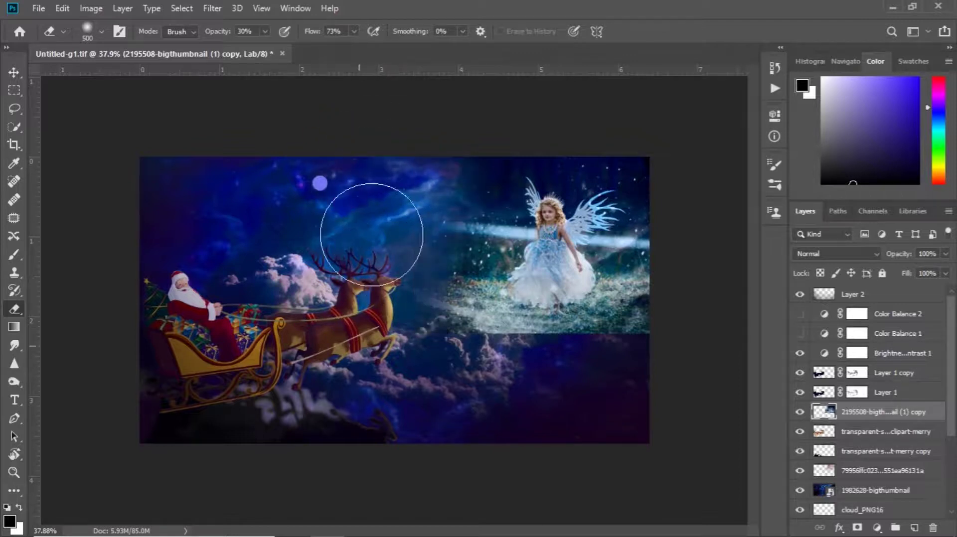
pyautogui.scroll(1, 498, 124)
pyautogui.scroll(1, 548, 249)
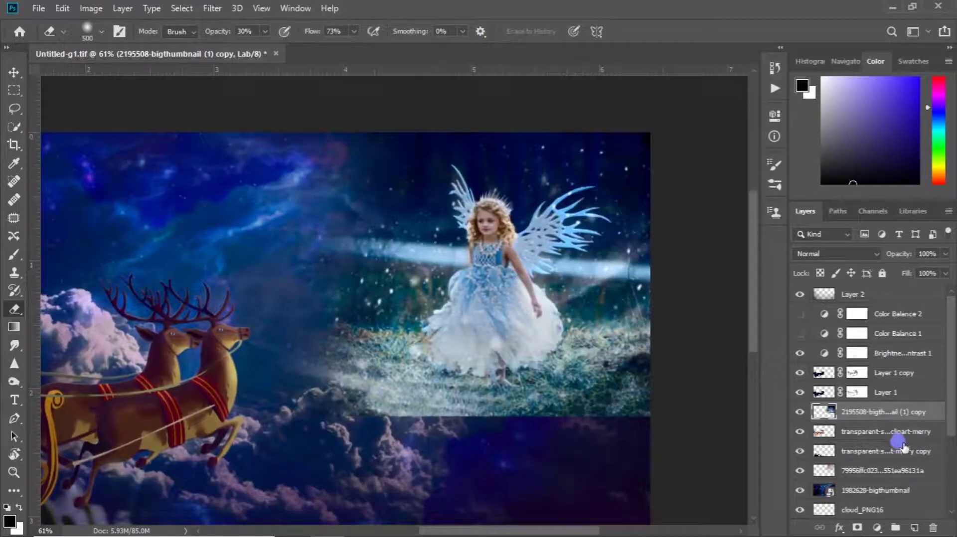
pyautogui.scroll(1, 486, 226)
pyautogui.scroll(1, 486, 227)
# Box-select around the fairy and remove the upper sky with the Magic Wand
pyautogui.press('m')
pyautogui.moveTo(420, 119); pyautogui.dragTo(614, 435)
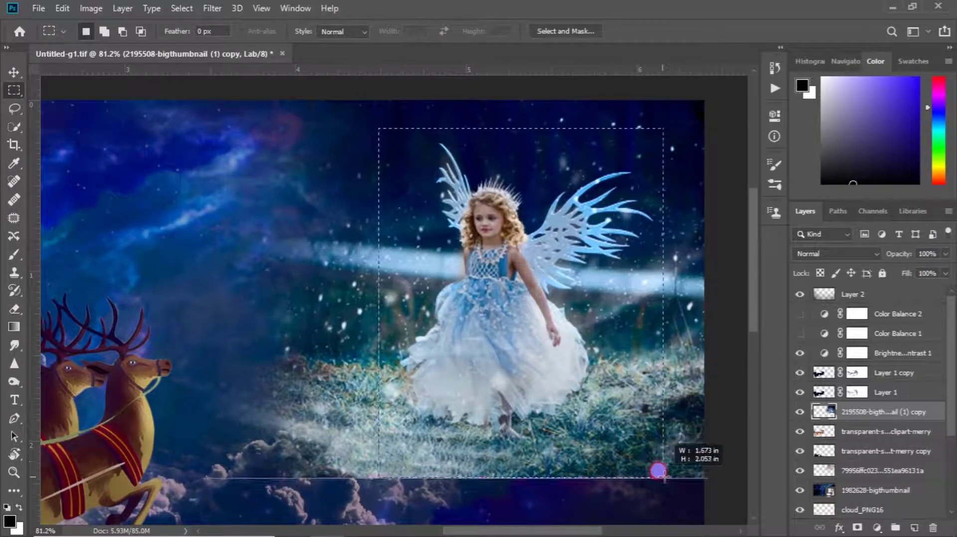
pyautogui.moveTo(605, 414); pyautogui.dragTo(675, 438)
pyautogui.press('w')
pyautogui.scroll(1, 422, 199)
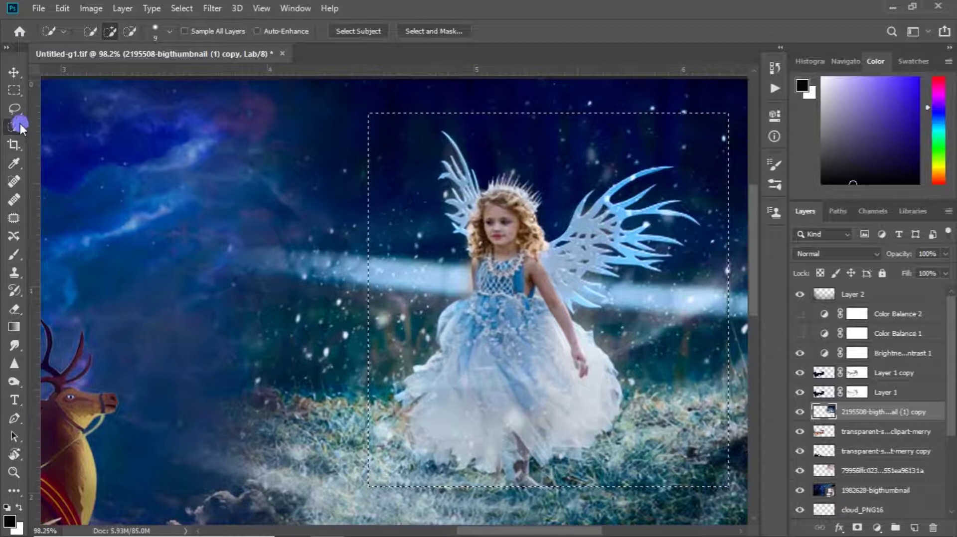
pyautogui.rightClick(20, 124)
pyautogui.click(76, 141)
pyautogui.click(423, 237)
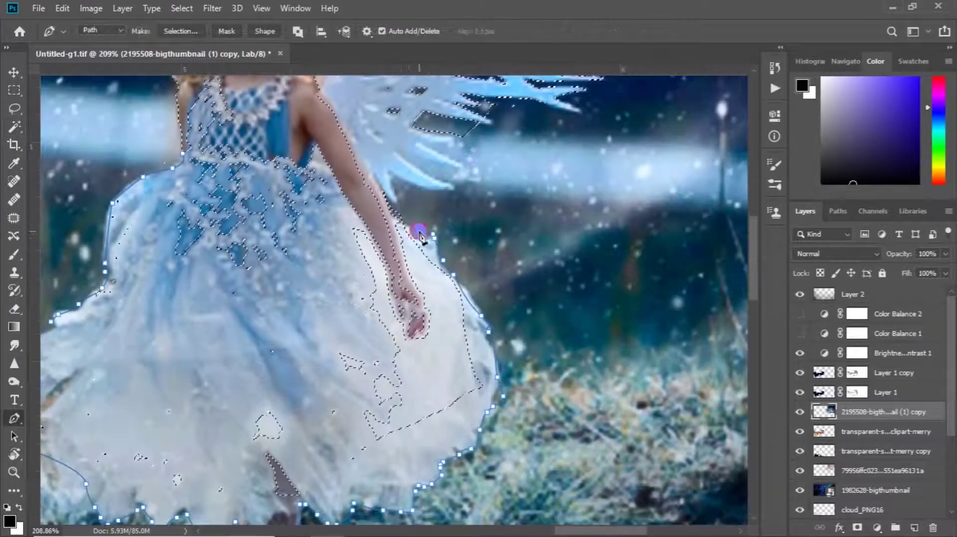
# Trace a Pen path around the dress edge and wing tips and convert it to a selection
pyautogui.moveTo(420, 234); pyautogui.dragTo(416, 282)
pyautogui.click(391, 250)
pyautogui.click(387, 221)
pyautogui.click(443, 238)
pyautogui.click(451, 214)
pyautogui.click(388, 201)
pyautogui.click(415, 191)
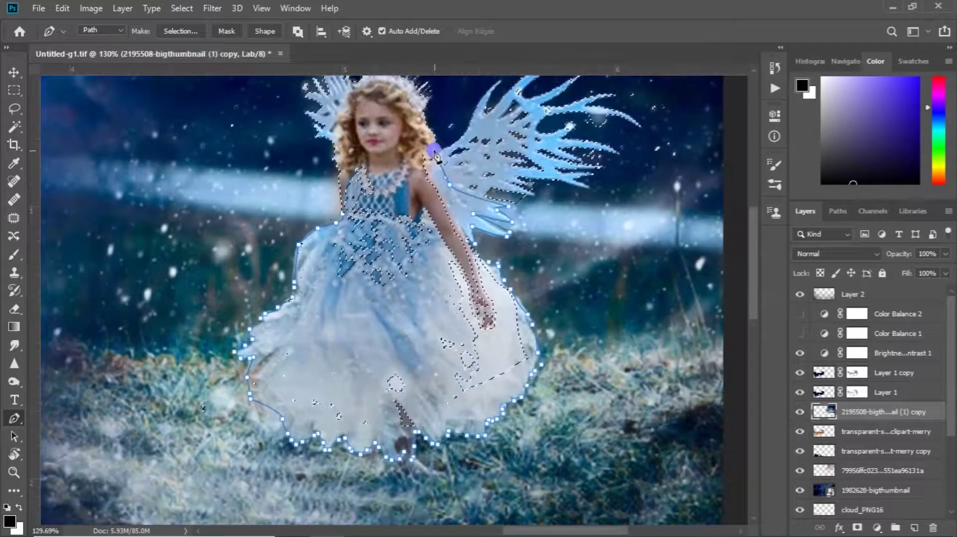
pyautogui.click(435, 151)
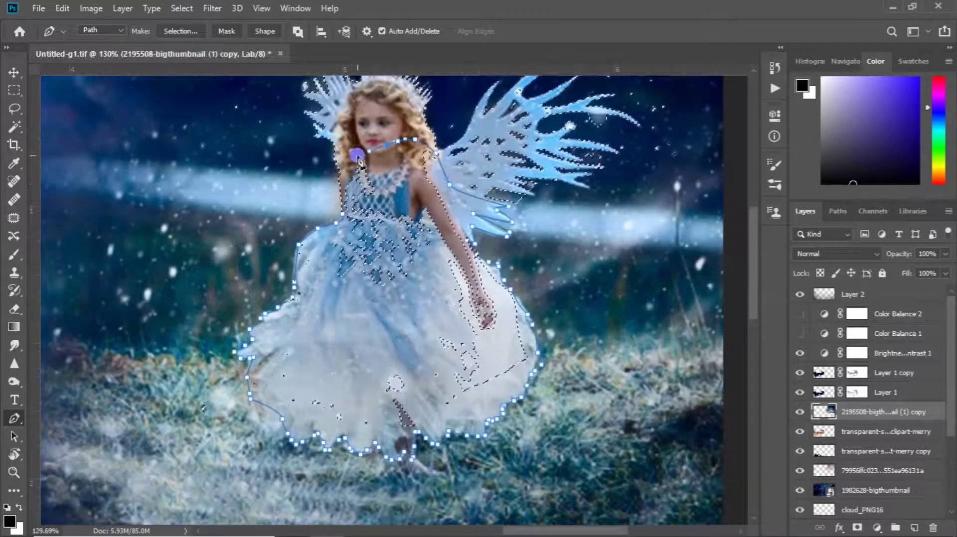
pyautogui.hotkey('ctrl', 'Return')
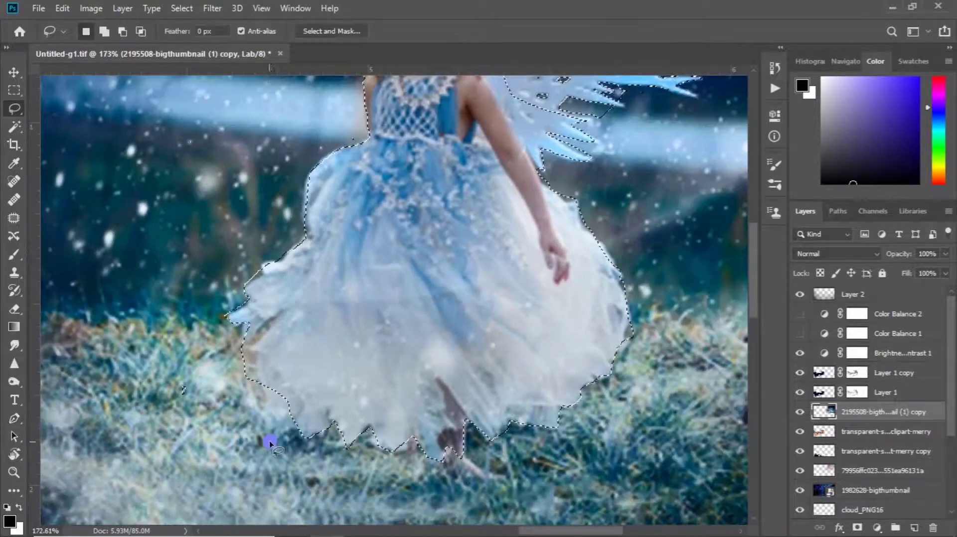
# Lasso-refine the selection at the dress's lower left and cut sky beyond the wing
pyautogui.moveTo(252, 369); pyautogui.dragTo(270, 408)
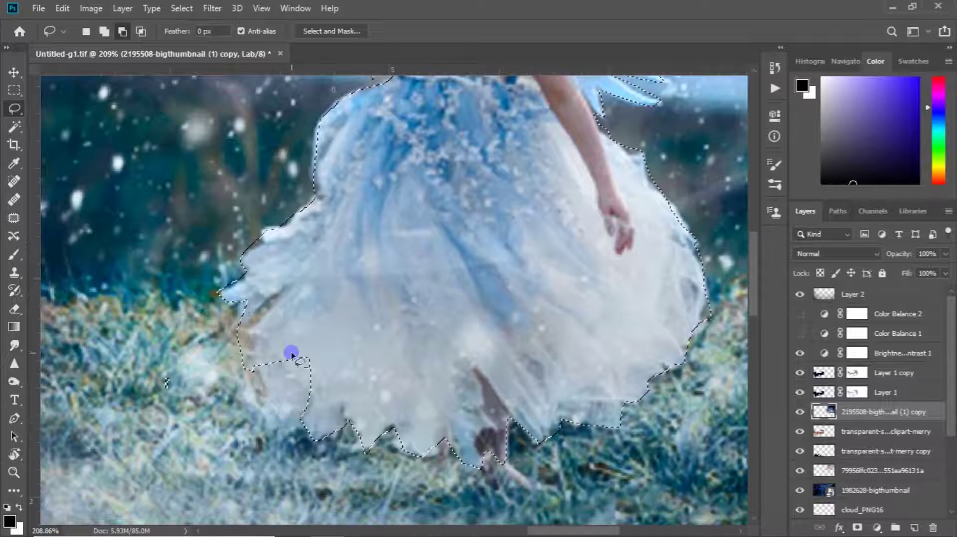
pyautogui.moveTo(270, 408); pyautogui.dragTo(291, 418)
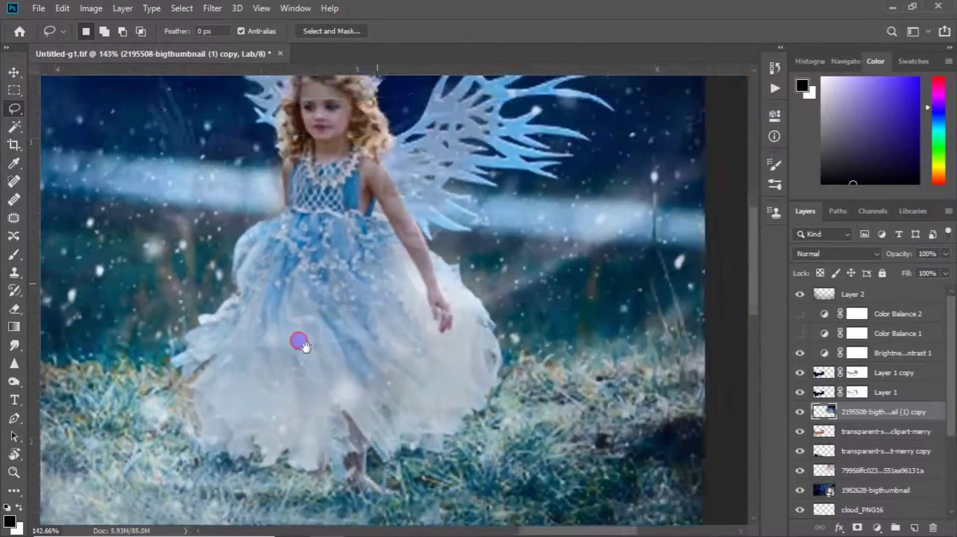
pyautogui.scroll(2, 158, 154)
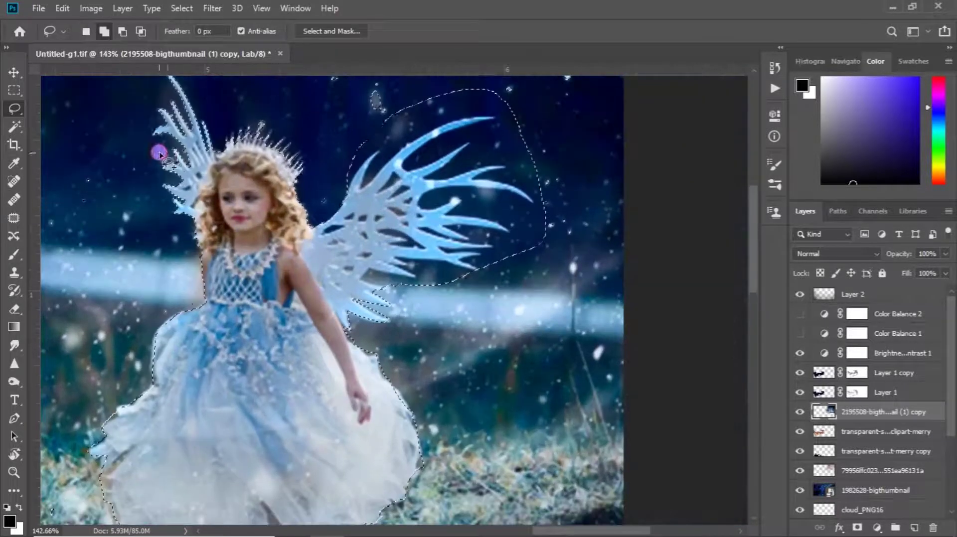
pyautogui.moveTo(167, 155); pyautogui.dragTo(171, 151)
pyautogui.scroll(-2, 125, 142)
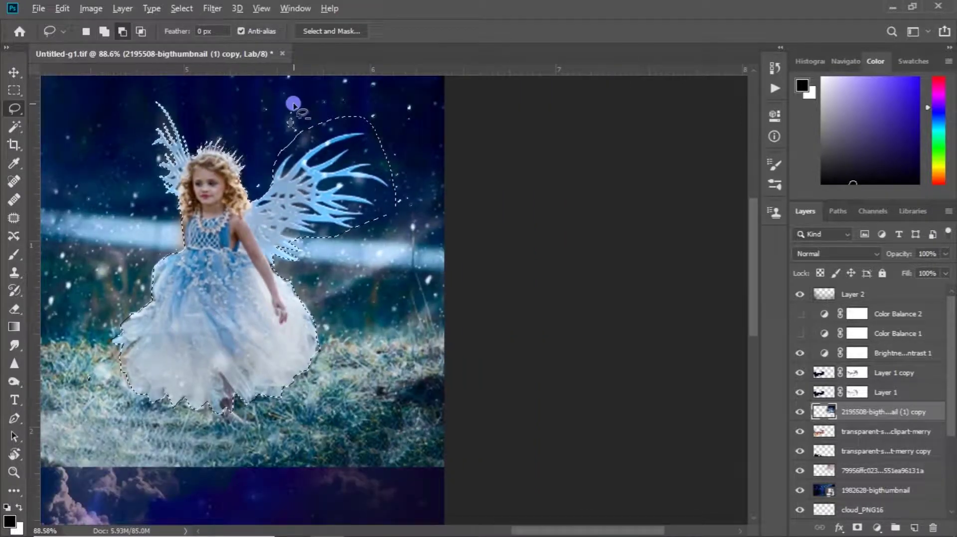
pyautogui.moveTo(261, 168); pyautogui.dragTo(259, 190)
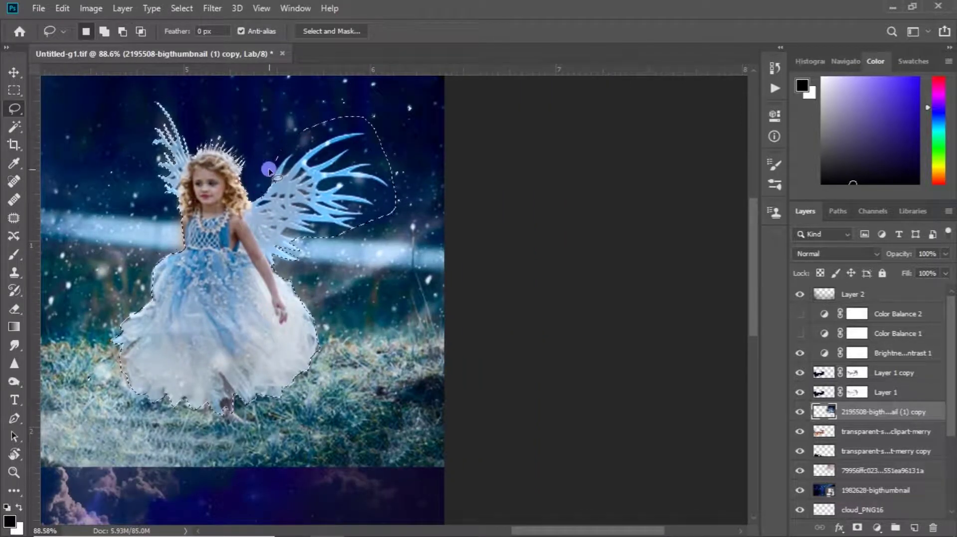
# Subtract the leftover sky inside the wing loop and by the lower wing, then open Feather
pyautogui.press('w')
pyautogui.scroll(2, 299, 146)
pyautogui.keyDown('alt'); pyautogui.click(291, 154); pyautogui.keyUp('alt')
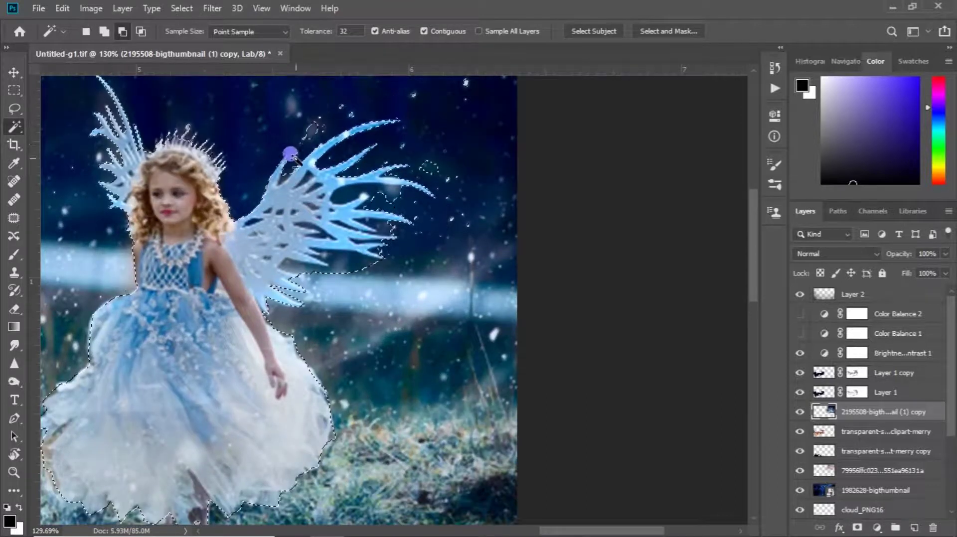
pyautogui.keyDown('alt'); pyautogui.click(310, 260); pyautogui.keyUp('alt')
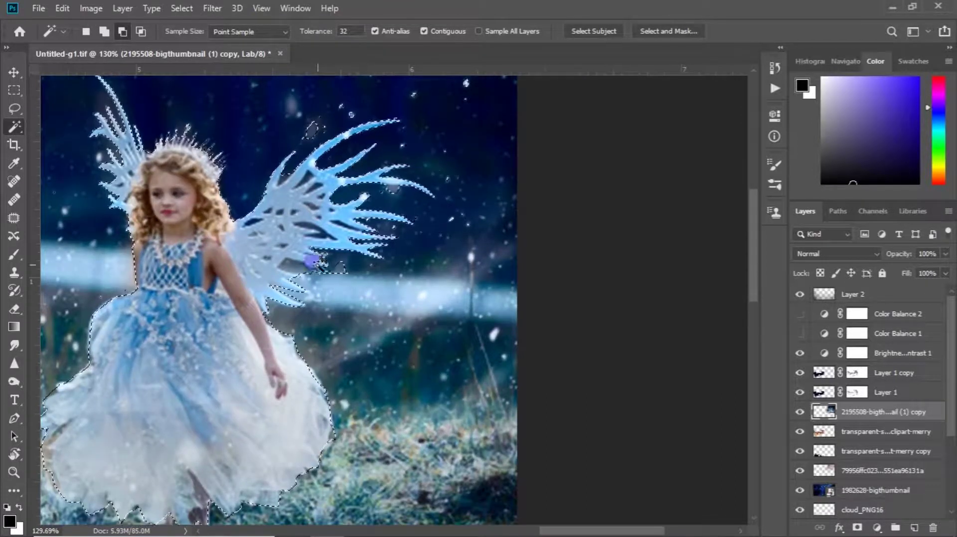
pyautogui.scroll(1, 331, 277)
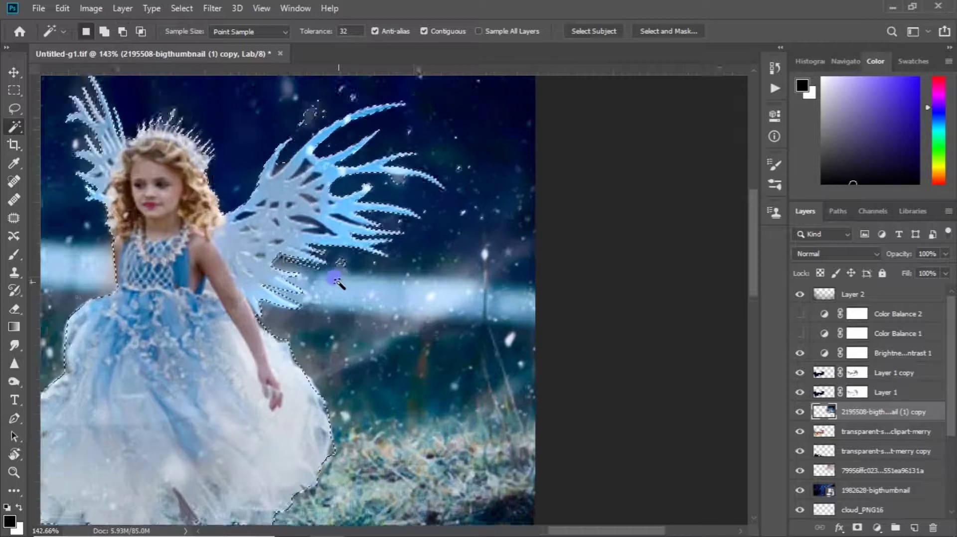
pyautogui.scroll(1, 337, 282)
pyautogui.press('l')
pyautogui.scroll(1, 304, 259)
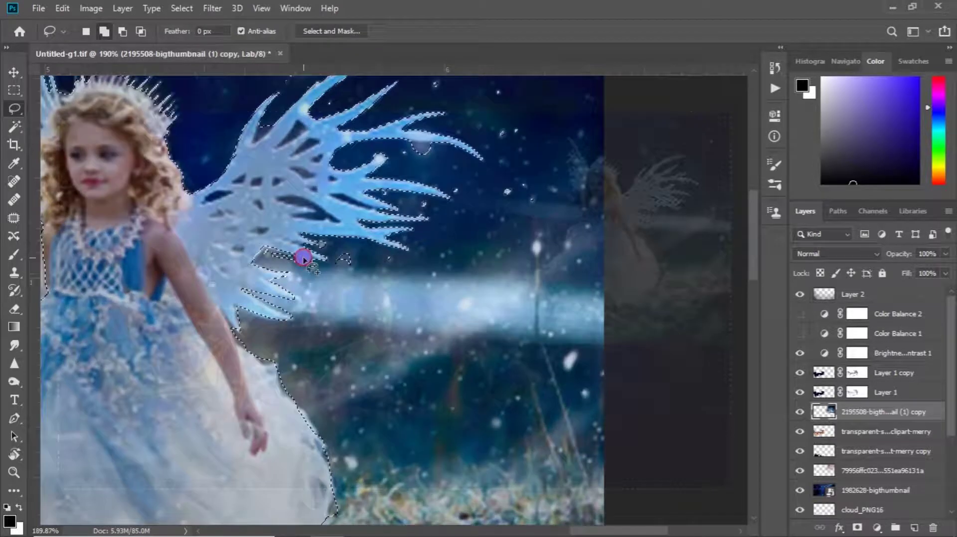
pyautogui.scroll(-5, 204, 276)
pyautogui.hotkey('shift', 'F6')
# Apply a 0.5-pixel feather and erase the misty grass backdrop around the fairy
pyautogui.write('0.5')
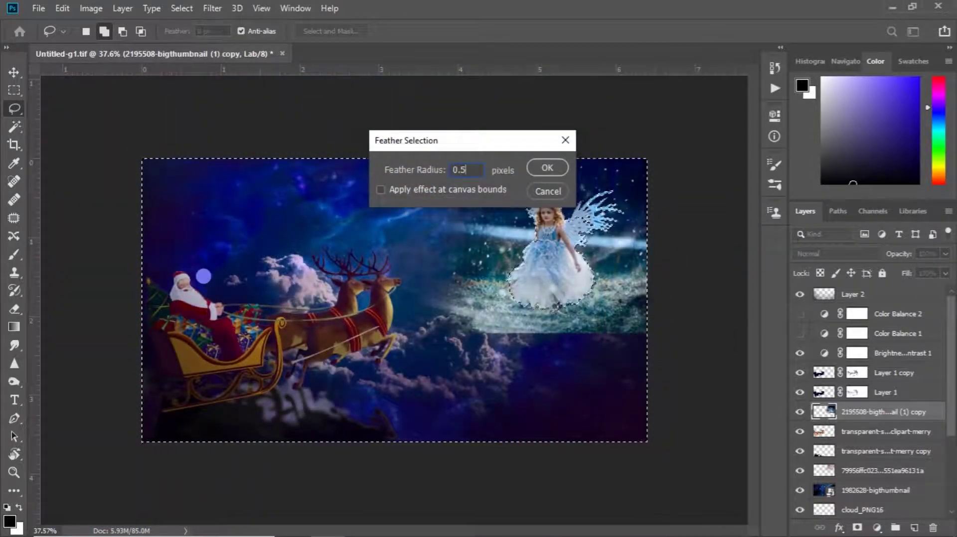
pyautogui.press('Return')
pyautogui.press('e')
pyautogui.scroll(3, 156, 207)
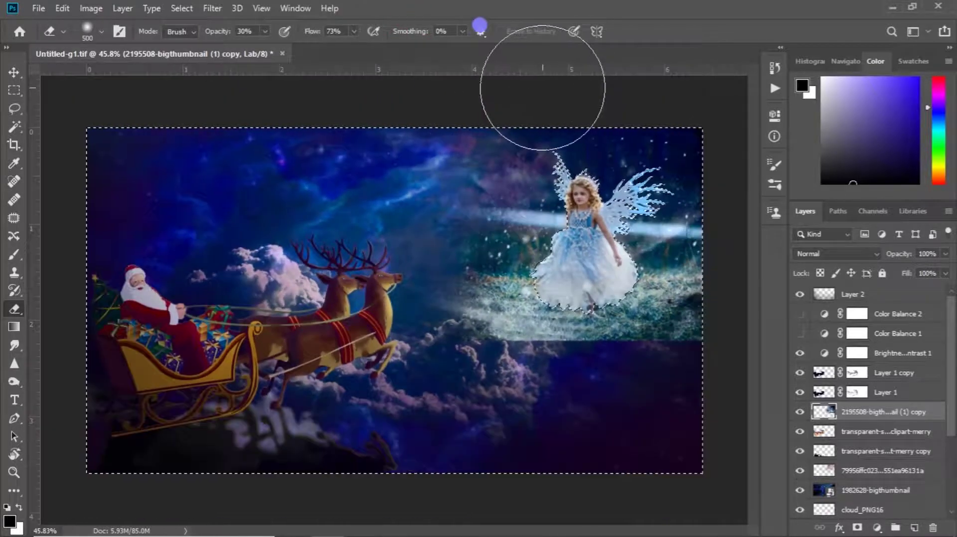
pyautogui.scroll(-1, 533, 96)
pyautogui.moveTo(695, 329); pyautogui.dragTo(456, 295)
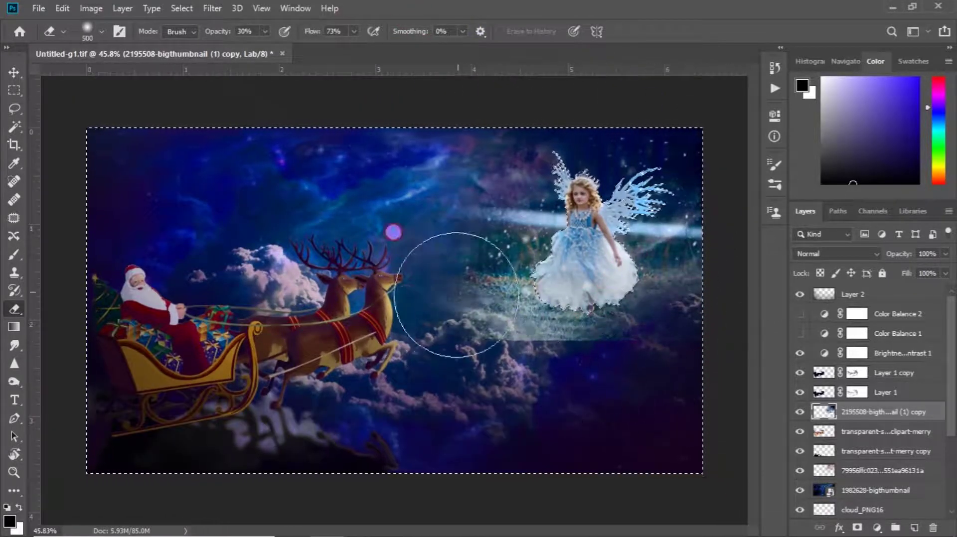
pyautogui.scroll(1, 456, 295)
pyautogui.press('[')
pyautogui.press('[')
pyautogui.press('[')
pyautogui.moveTo(516, 252)
pyautogui.mouseDown()
pyautogui.moveTo(544, 202)
pyautogui.moveTo(604, 345)
pyautogui.moveTo(656, 331)
pyautogui.moveTo(517, 345)
pyautogui.mouseUp()
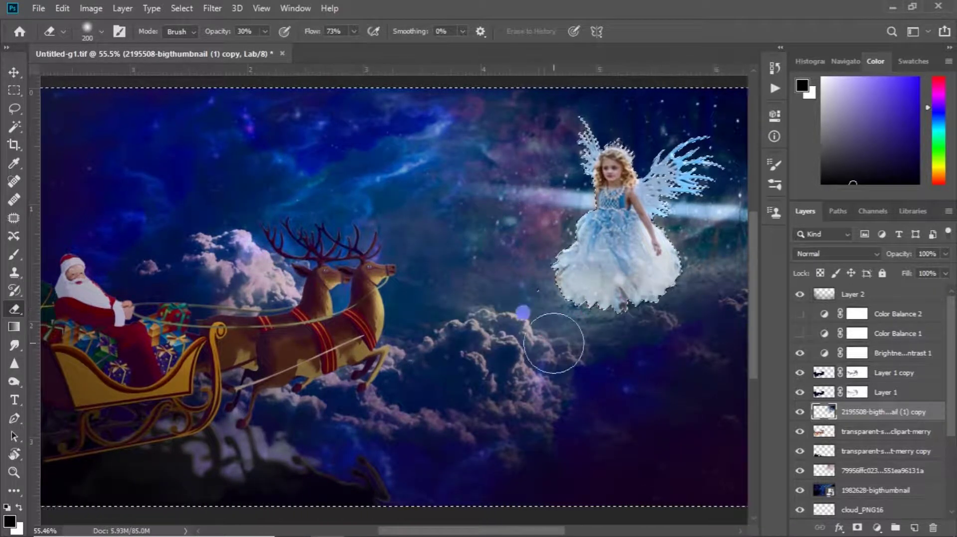
pyautogui.press('0')
pyautogui.scroll(-2, 399, 294)
# Save the fairy's inverted selection outline as Path 1 and place the hasbro-mandalorian image
pyautogui.click(836, 211)
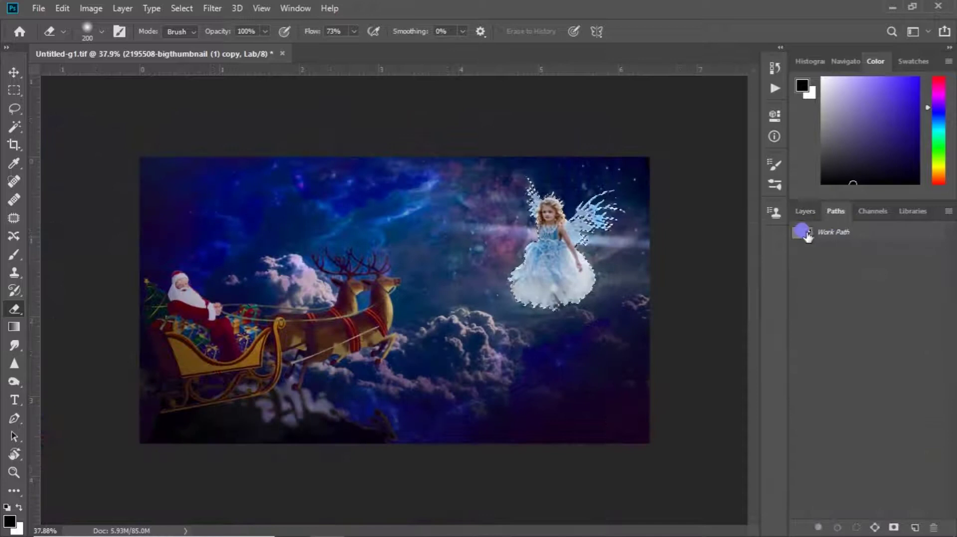
pyautogui.click(808, 236)
pyautogui.scroll(1, 610, 312)
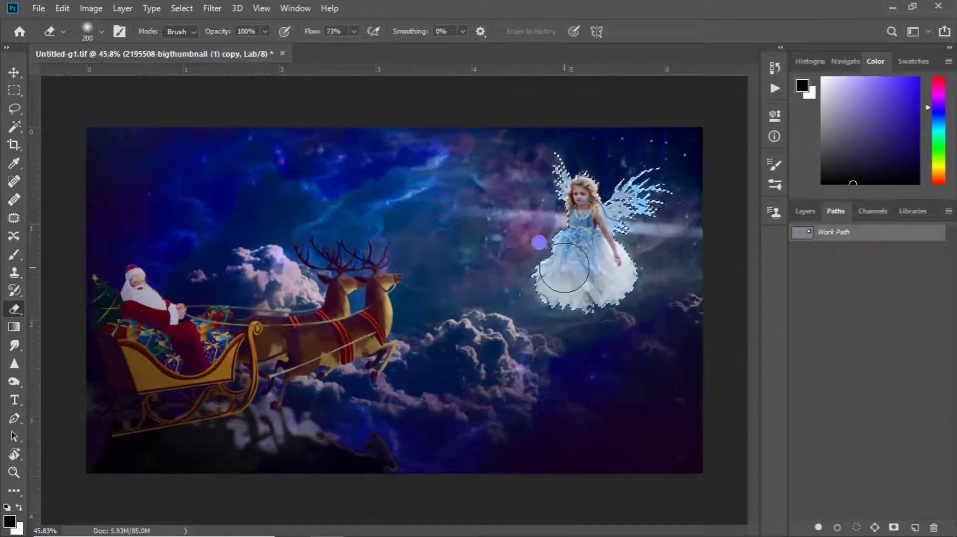
pyautogui.hotkey('ctrl', 'shift', 'i')
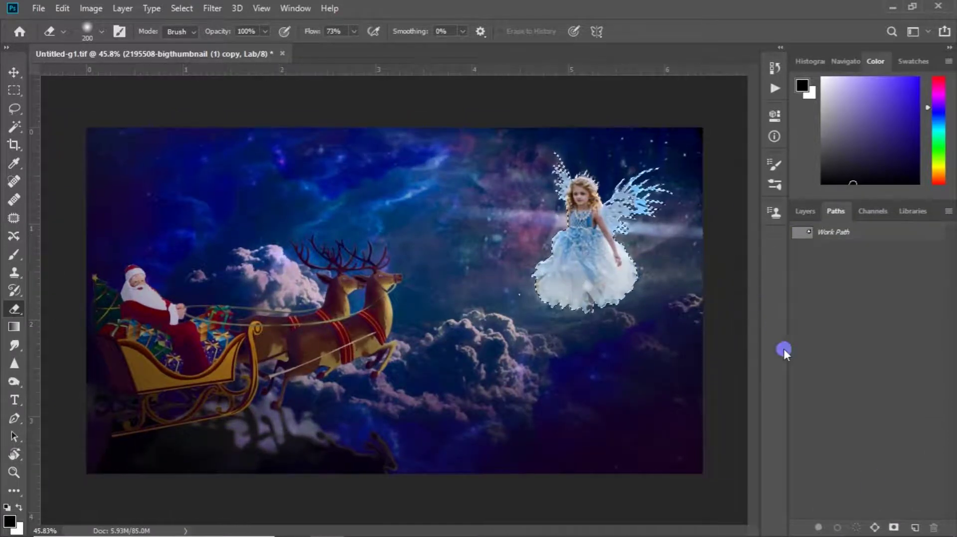
pyautogui.click(872, 528)
pyautogui.doubleClick(822, 234)
pyautogui.click(548, 166)
pyautogui.click(799, 211)
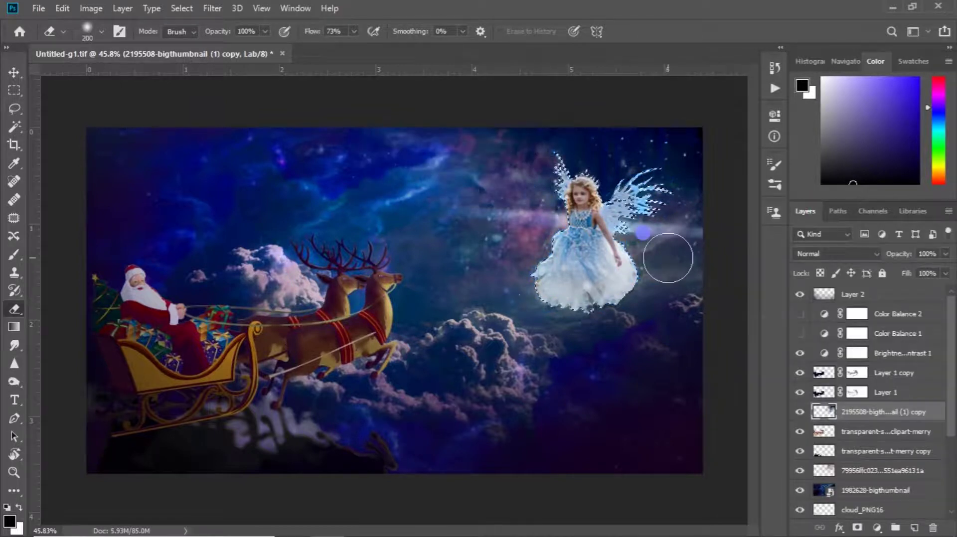
pyautogui.scroll(1, 623, 319)
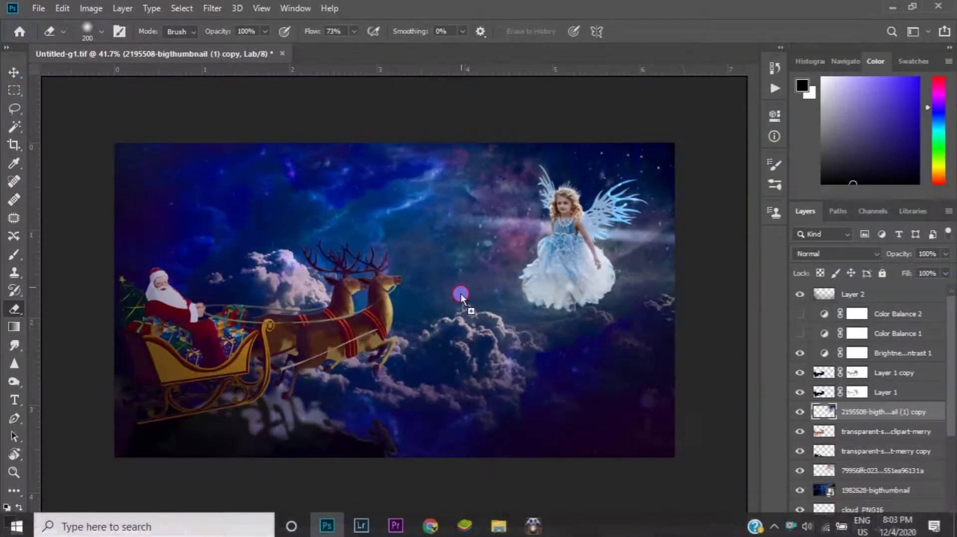
pyautogui.moveTo(471, 260); pyautogui.dragTo(470, 258)
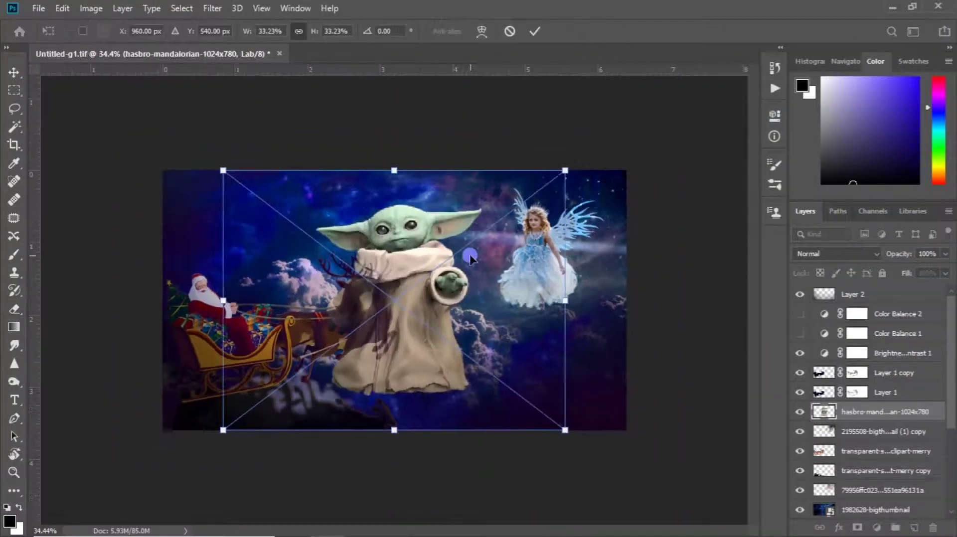
# Mirror the hasbro-mandalorian Baby Yoda, shrink it to about 7.39%, and set it left of the fairy
pyautogui.scroll(1, 496, 351)
pyautogui.moveTo(595, 451); pyautogui.dragTo(488, 347)
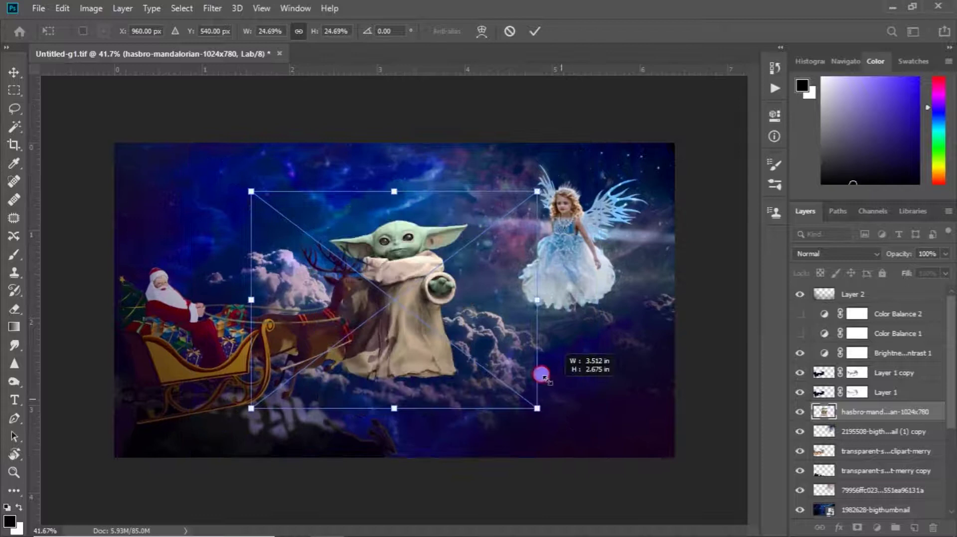
pyautogui.moveTo(445, 326); pyautogui.dragTo(509, 264)
pyautogui.rightClick(509, 238)
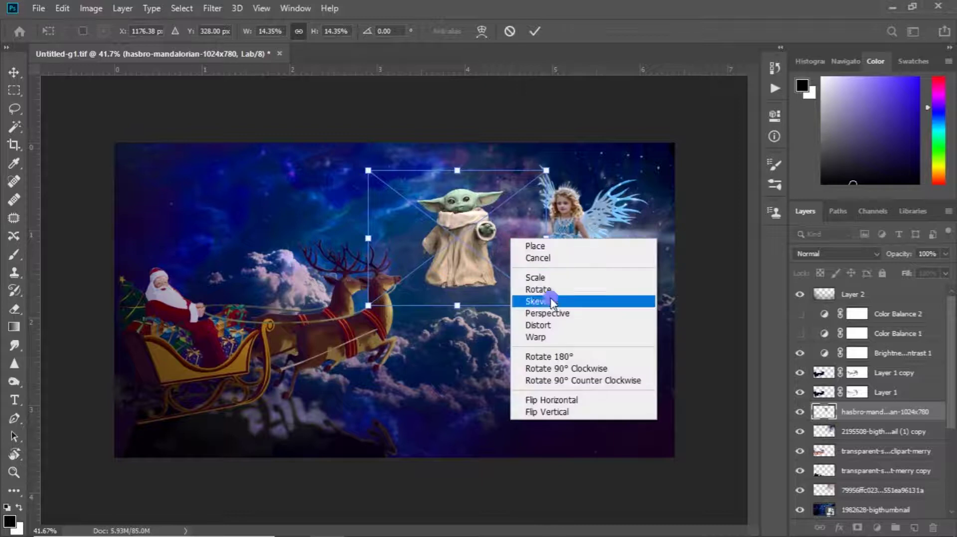
pyautogui.click(567, 398)
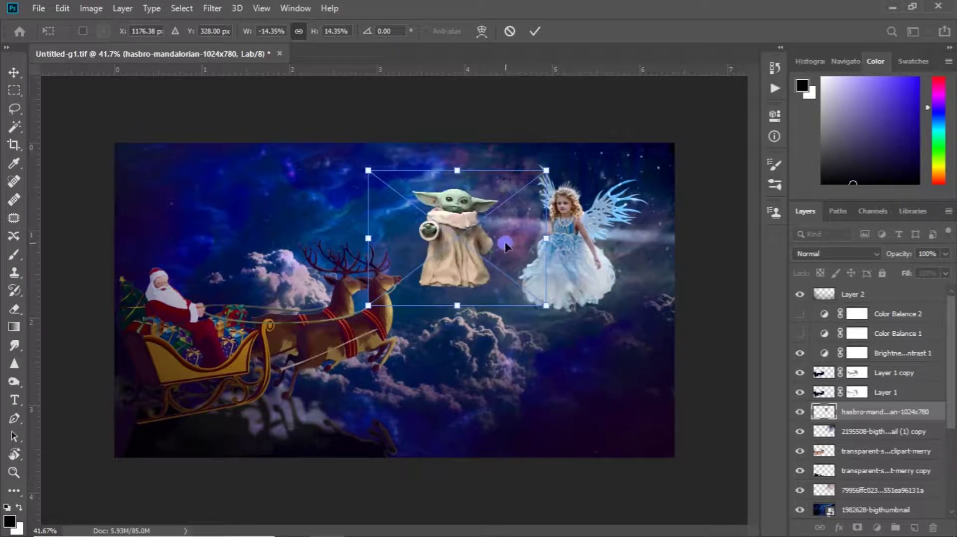
pyautogui.moveTo(505, 245); pyautogui.dragTo(528, 231)
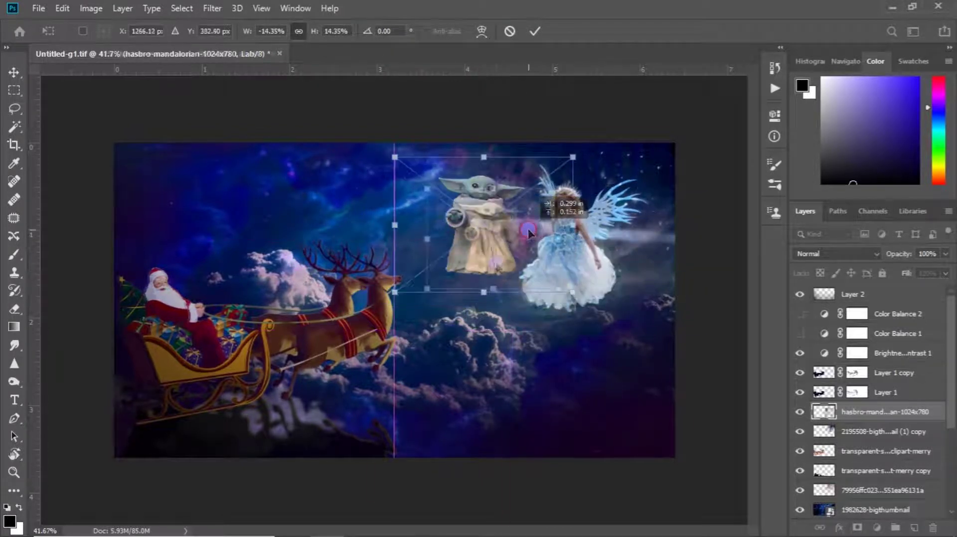
pyautogui.scroll(1, 528, 231)
pyautogui.moveTo(548, 268)
pyautogui.mouseDown()
pyautogui.moveTo(503, 257)
pyautogui.moveTo(512, 263)
pyautogui.mouseUp()
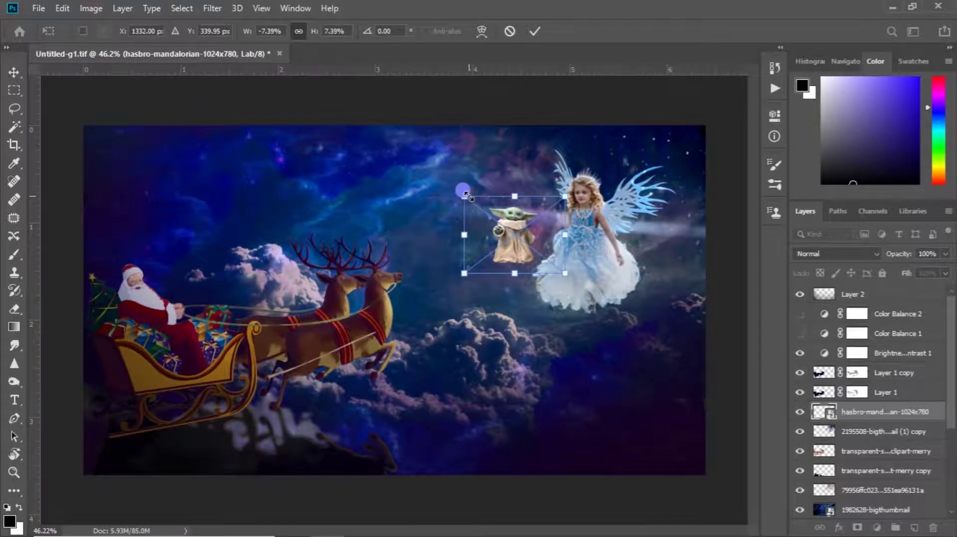
pyautogui.press('Return')
# Pick the 45 px cloud-textured brush tip in Brush Settings
pyautogui.press('e')
pyautogui.click(86, 32)
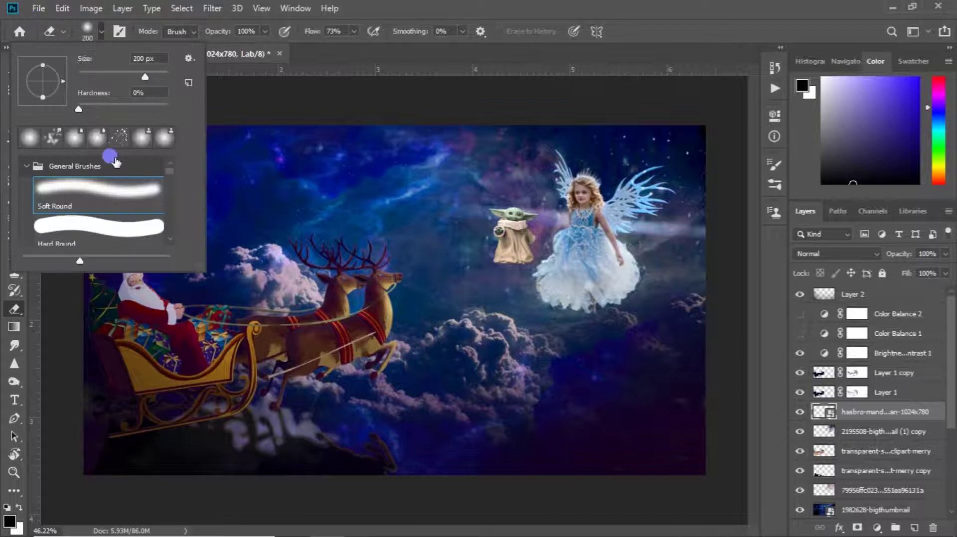
pyautogui.click(124, 29)
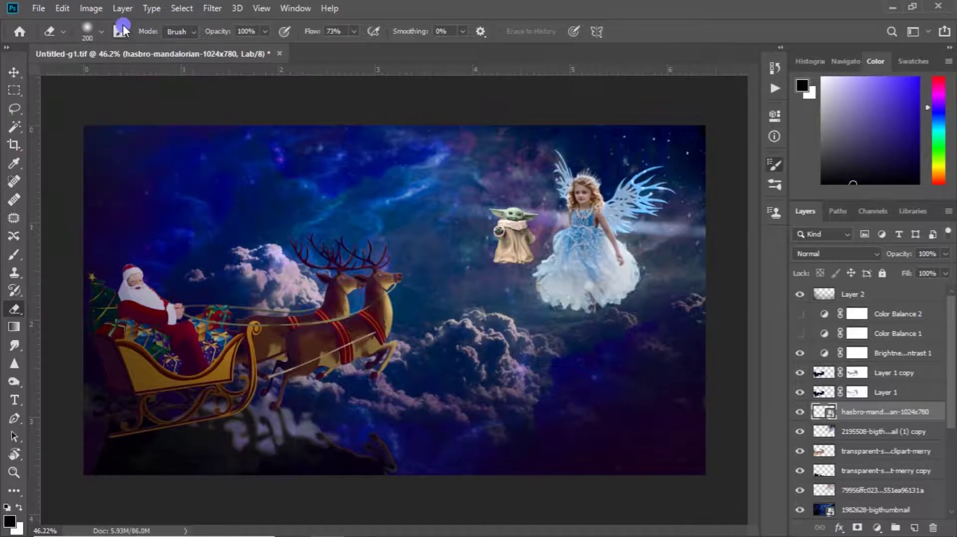
pyautogui.click(123, 29)
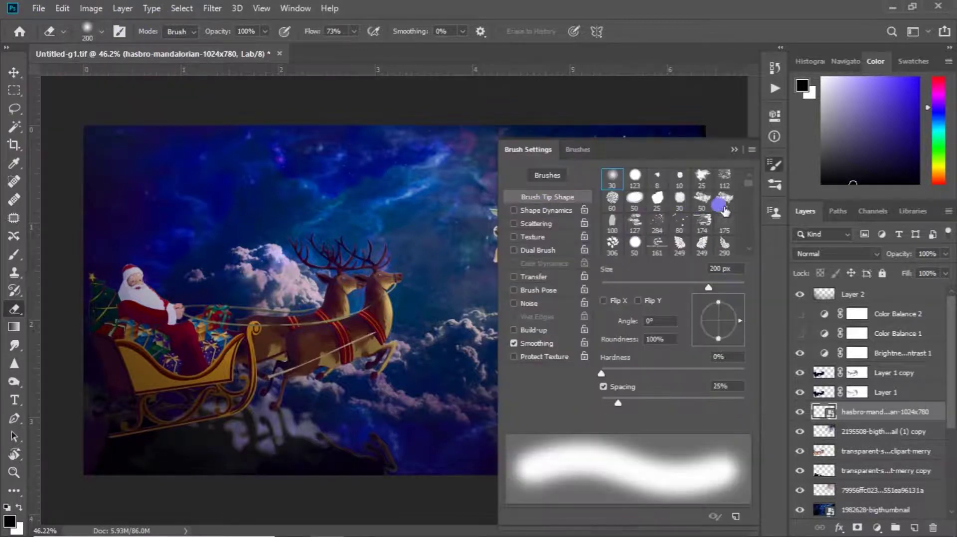
pyautogui.click(656, 221)
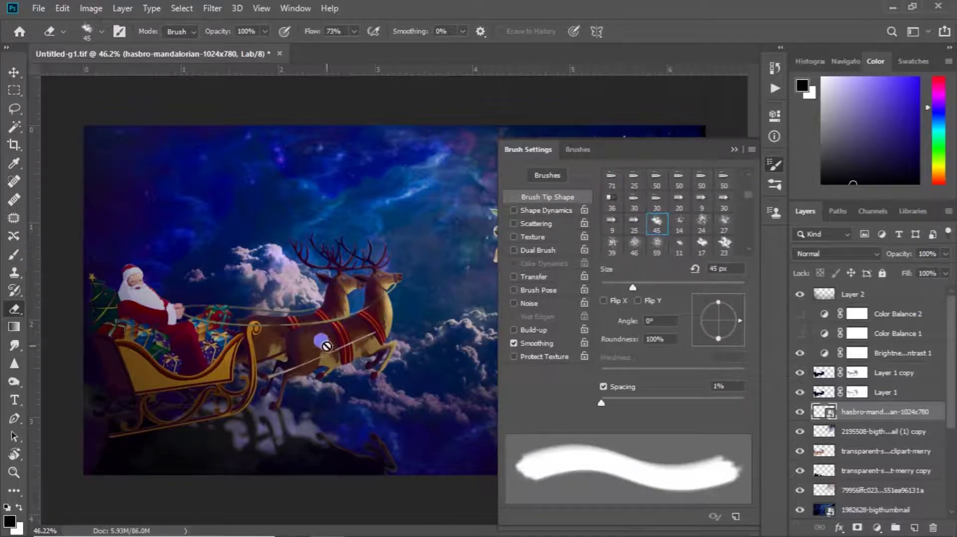
pyautogui.click(733, 150)
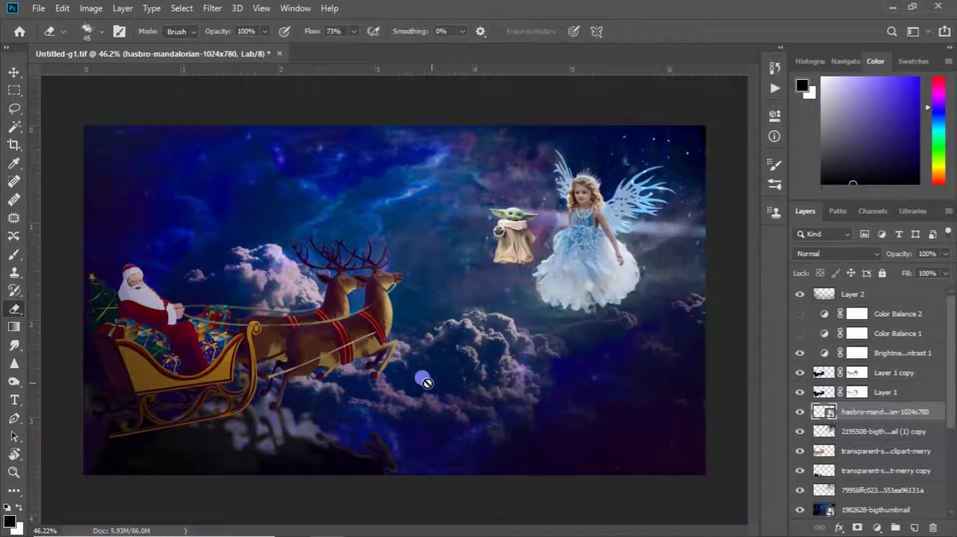
# Rasterize the Baby Yoda layer, add a new mist layer and set white as foreground
pyautogui.rightClick(856, 412)
pyautogui.click(777, 255)
pyautogui.click(913, 527)
pyautogui.scroll(2, 513, 301)
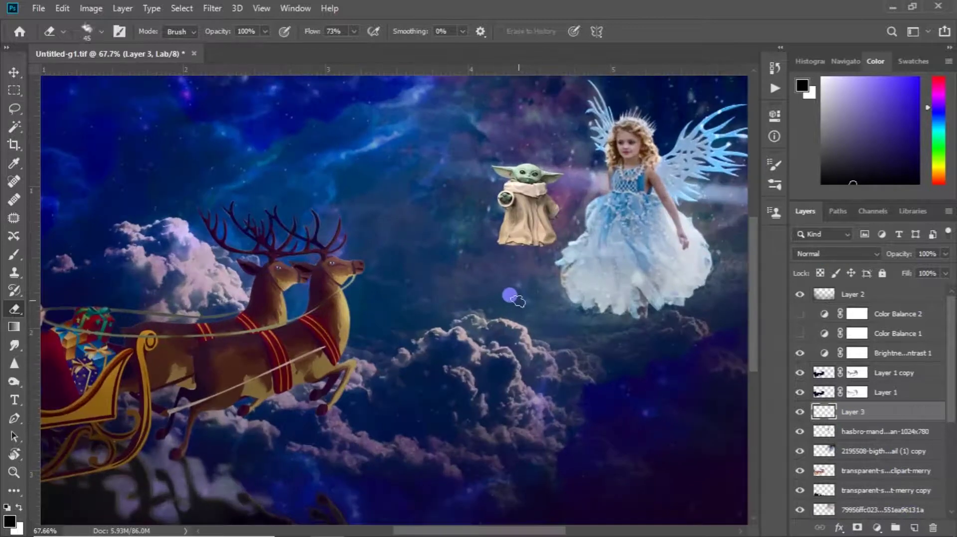
pyautogui.click(16, 507)
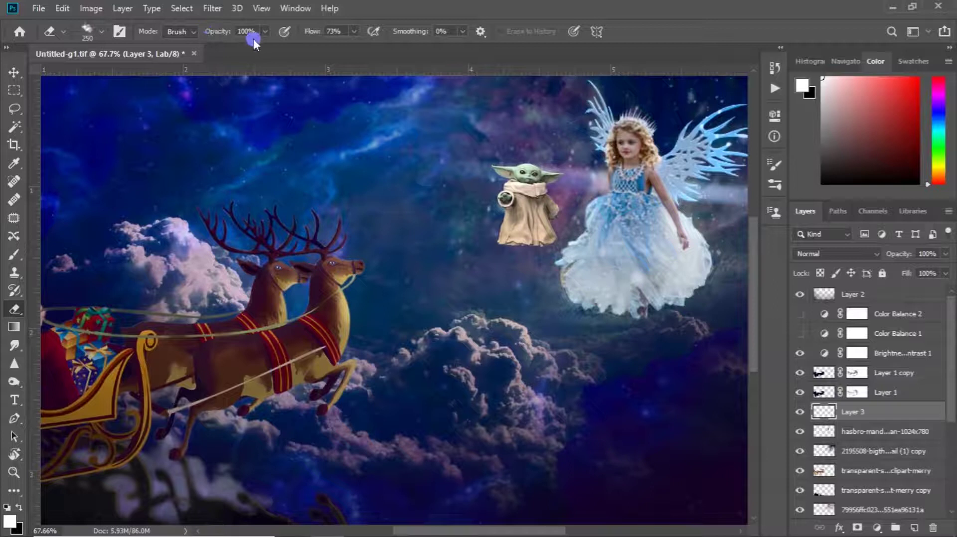
# Brush soft white haze onto the clouds right of the fairy
pyautogui.press('b')
pyautogui.click(561, 353)
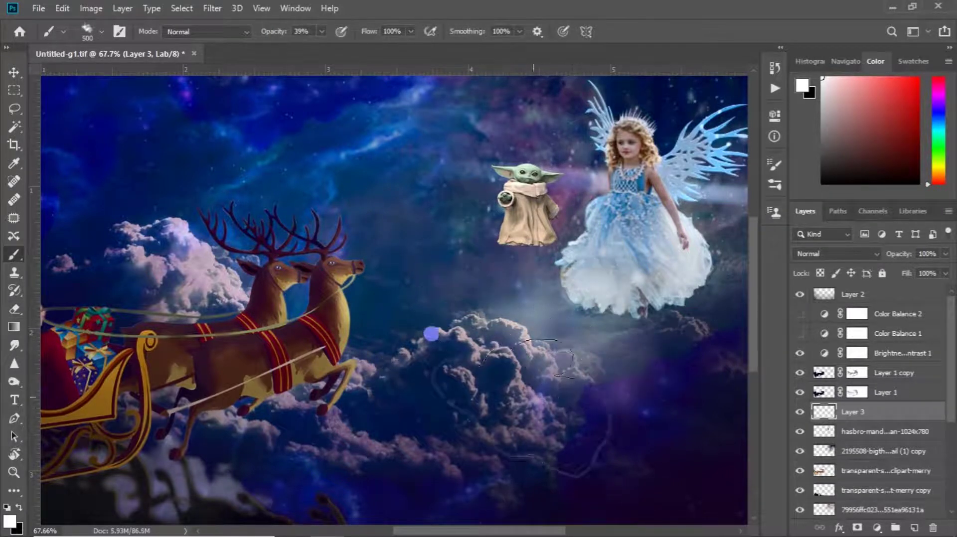
pyautogui.scroll(-2, 443, 345)
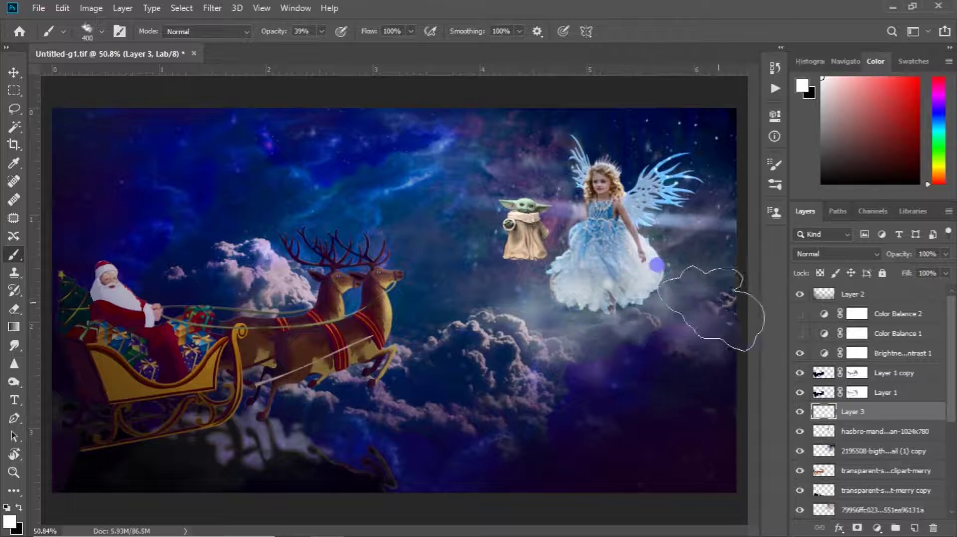
pyautogui.moveTo(631, 278); pyautogui.dragTo(568, 375)
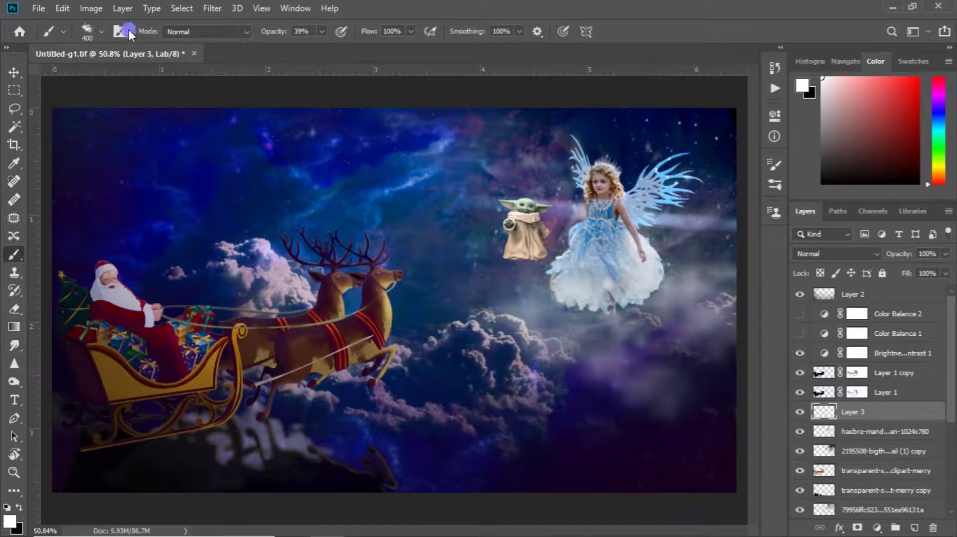
# Rotate the cloud tip to 39° and -61°, enlarge to 400 px, and paint mist over the dark lower clouds
pyautogui.click(132, 30)
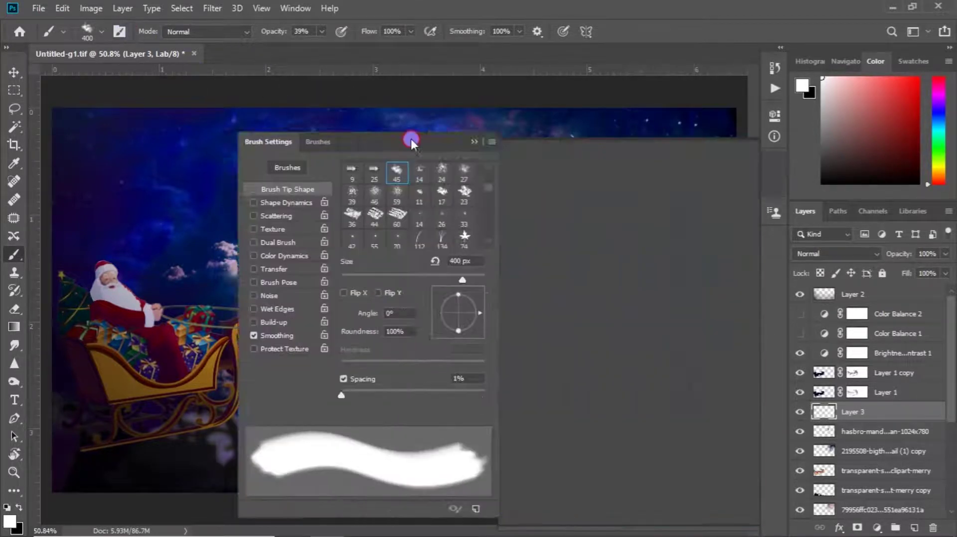
pyautogui.moveTo(671, 142); pyautogui.dragTo(280, 86)
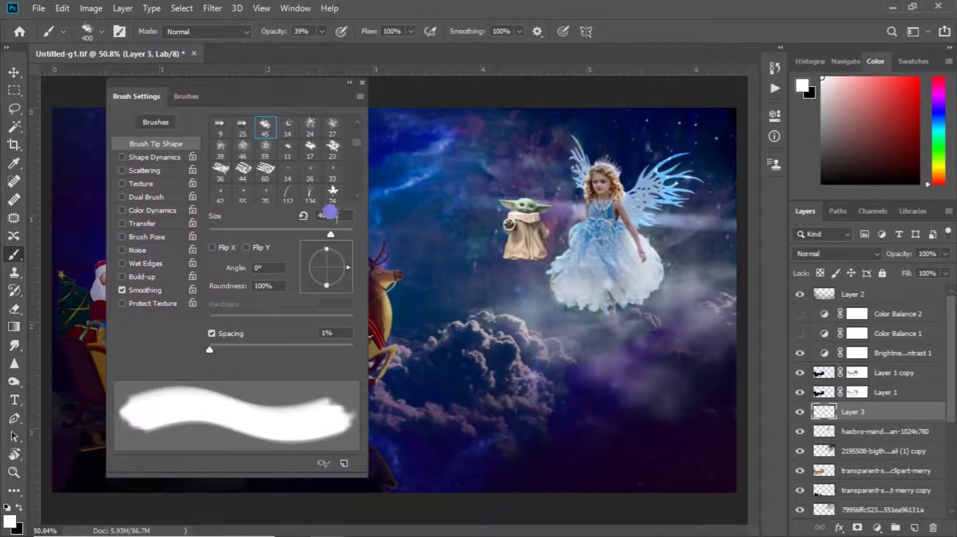
pyautogui.moveTo(348, 266)
pyautogui.mouseDown()
pyautogui.moveTo(355, 252)
pyautogui.moveTo(344, 251)
pyautogui.mouseUp()
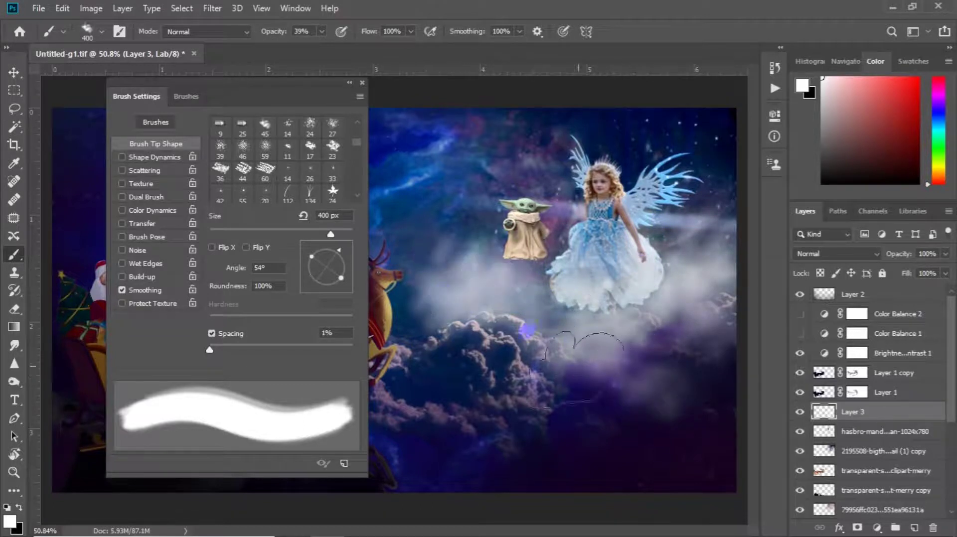
pyautogui.scroll(-2, 640, 351)
pyautogui.moveTo(349, 274); pyautogui.dragTo(341, 286)
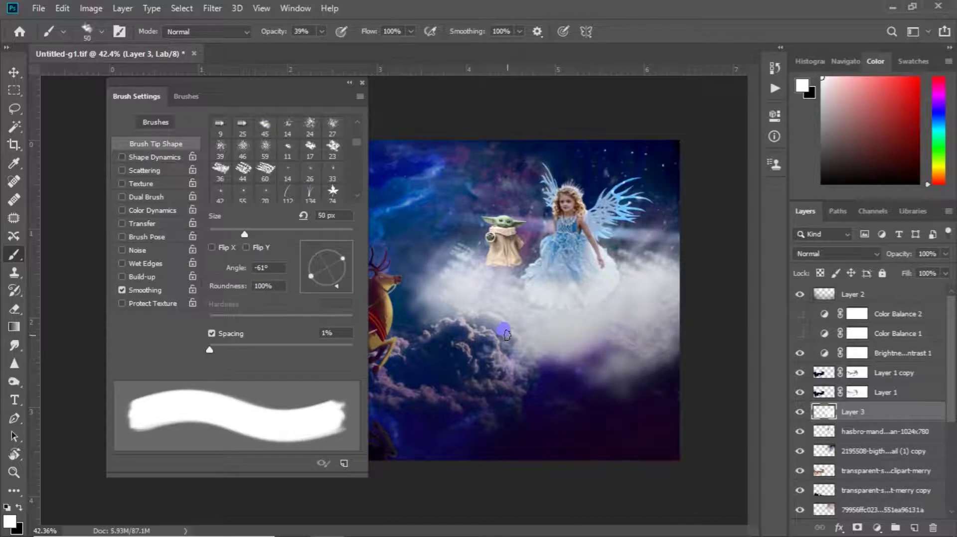
pyautogui.press(']')
pyautogui.press(']')
pyautogui.press(']')
pyautogui.moveTo(590, 375)
pyautogui.mouseDown()
pyautogui.moveTo(442, 335)
pyautogui.moveTo(465, 359)
pyautogui.mouseUp()
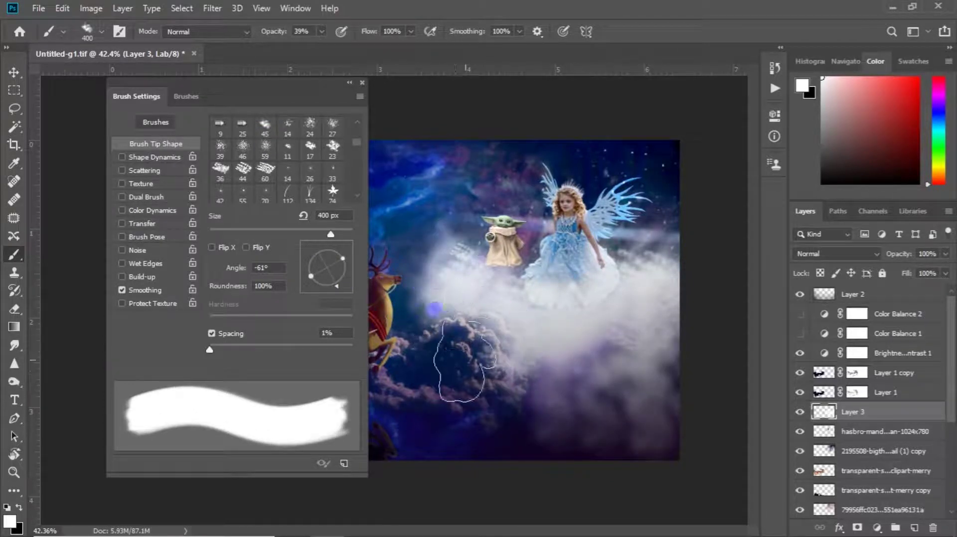
pyautogui.click(355, 94)
pyautogui.press('e')
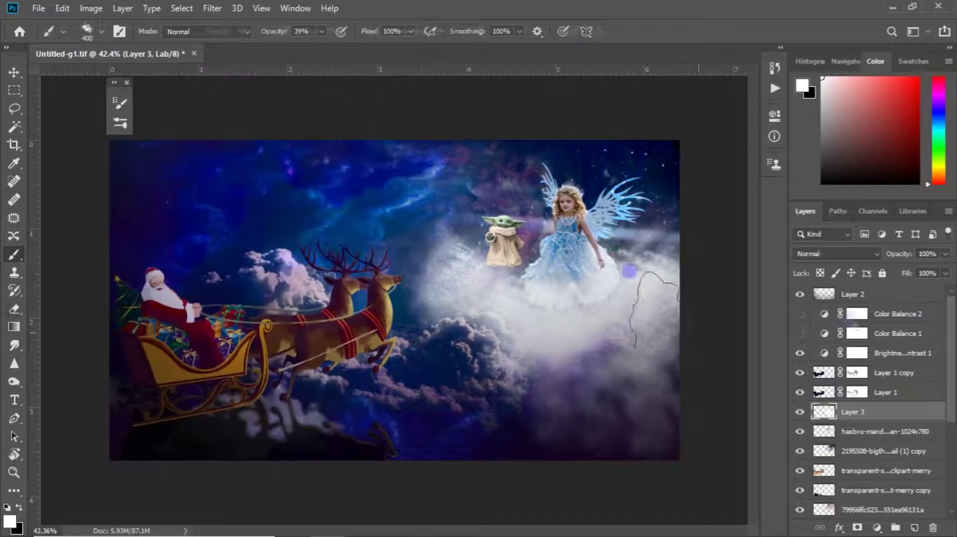
pyautogui.click(836, 253)
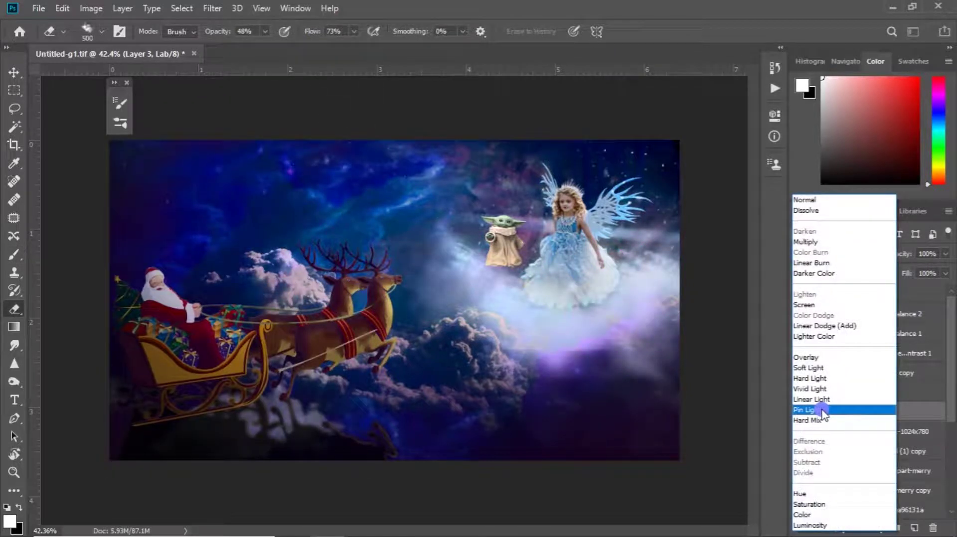
# Set the mist layer to Pin Light and erase some fog over the lower clouds
pyautogui.click(821, 411)
pyautogui.scroll(-1, 815, 254)
pyautogui.scroll(2, 815, 254)
pyautogui.scroll(4, 815, 254)
pyautogui.scroll(6, 815, 254)
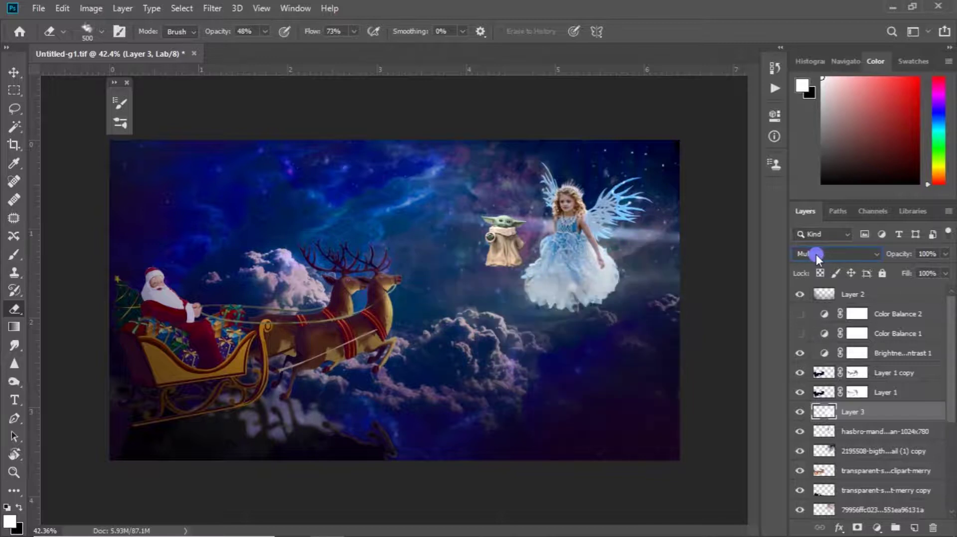
pyautogui.scroll(4, 815, 254)
pyautogui.moveTo(495, 370); pyautogui.dragTo(415, 325)
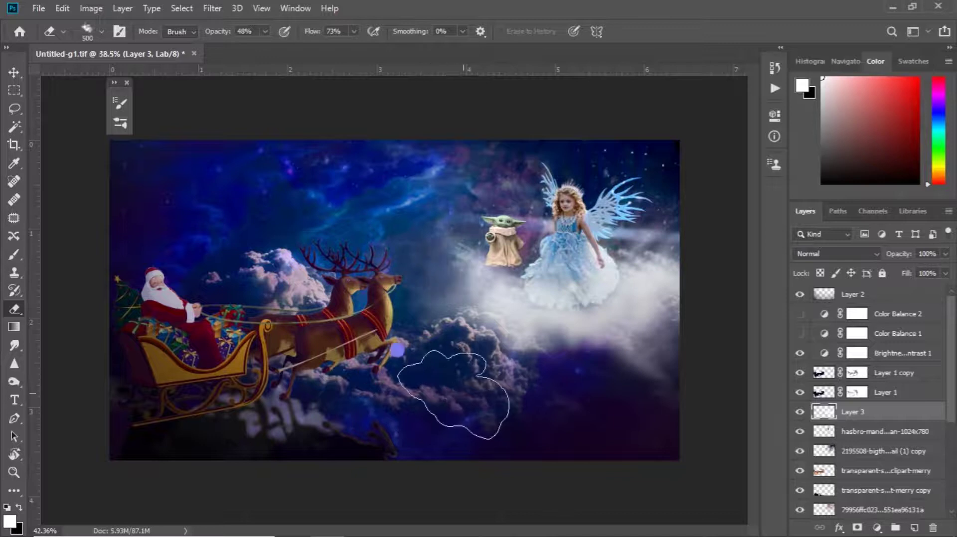
pyautogui.scroll(-3, 478, 369)
pyautogui.scroll(1, 548, 378)
pyautogui.scroll(5, 652, 454)
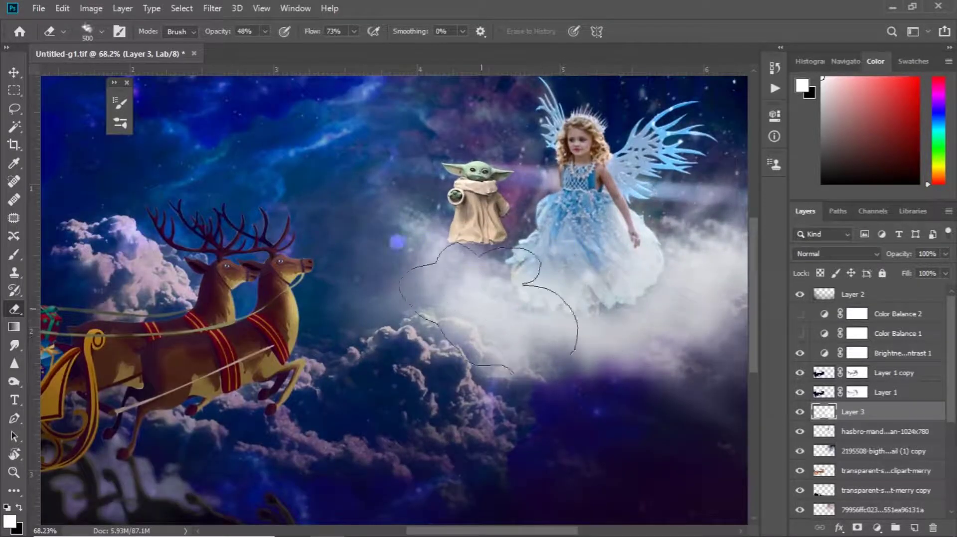
pyautogui.scroll(-3, 617, 388)
pyautogui.scroll(-1, 618, 389)
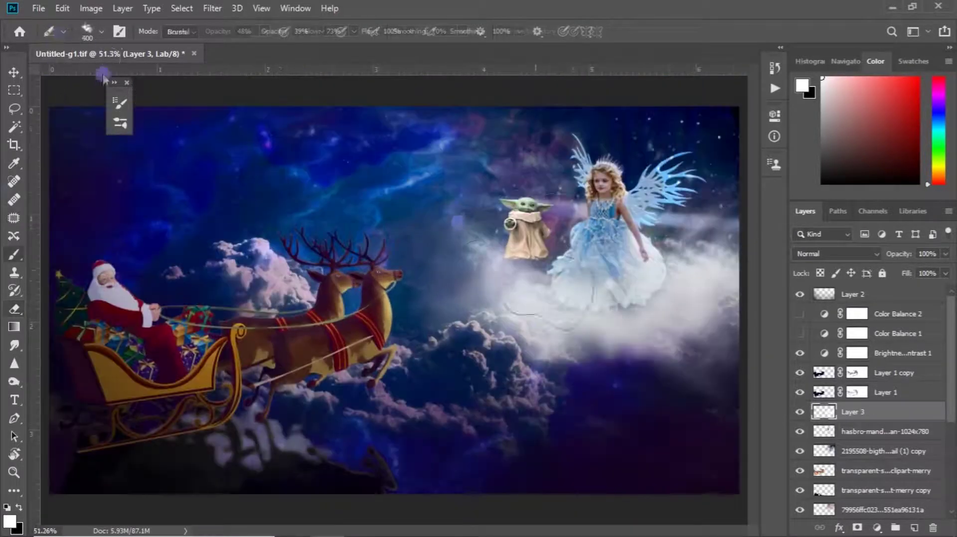
# Rotate the cloud brush tip to 3° and paint white mist over Baby Yoda and nearby cloud
pyautogui.click(119, 34)
pyautogui.moveTo(373, 260); pyautogui.dragTo(377, 268)
pyautogui.moveTo(503, 214); pyautogui.dragTo(598, 287)
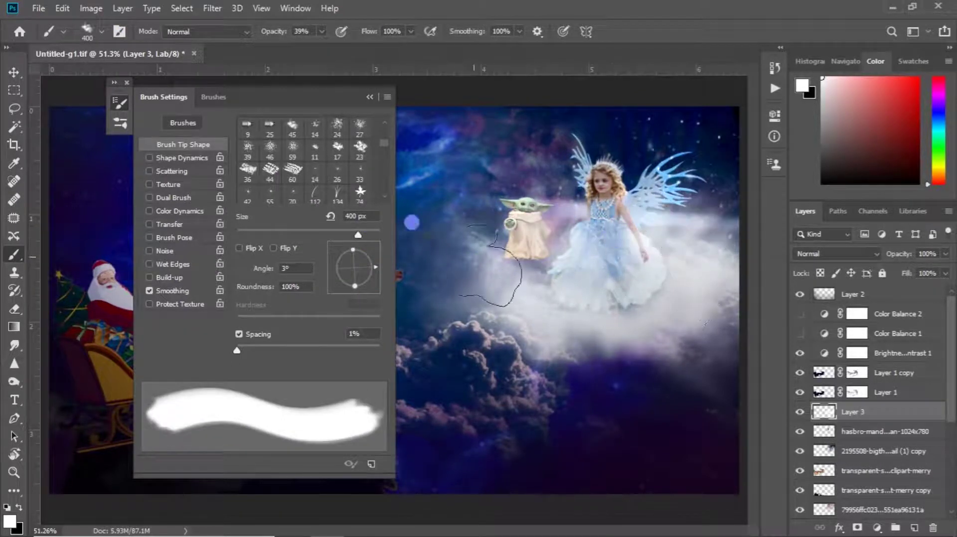
pyautogui.press('e')
pyautogui.scroll(3, 309, 174)
pyautogui.scroll(3, 299, 172)
pyautogui.scroll(3, 289, 167)
pyautogui.scroll(2, 279, 149)
# Give the eraser a plain round 70 px tip and compare the image with and without mist
pyautogui.click(267, 127)
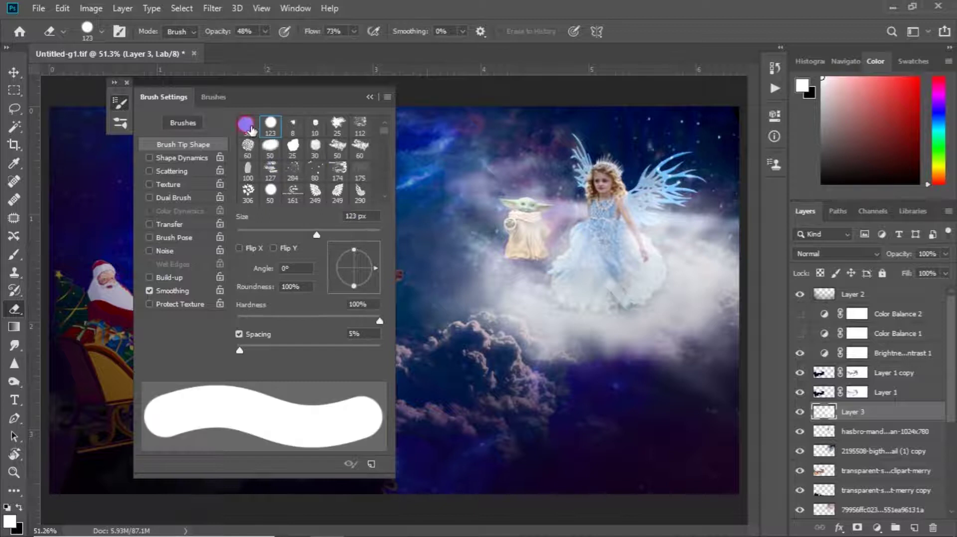
pyautogui.scroll(2, 527, 234)
pyautogui.press(']')
pyautogui.press(']')
pyautogui.press(']')
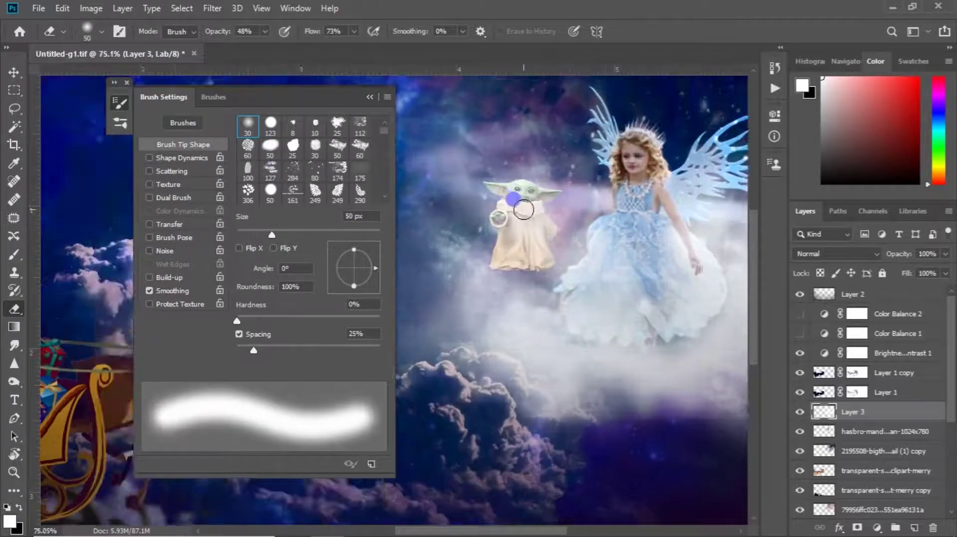
pyautogui.scroll(2, 518, 215)
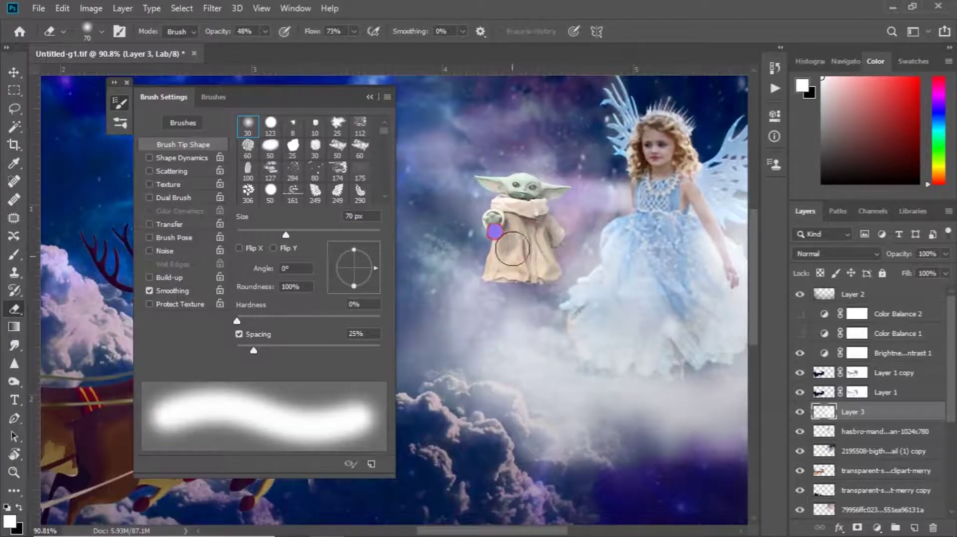
pyautogui.scroll(-2, 598, 339)
pyautogui.scroll(-3, 526, 396)
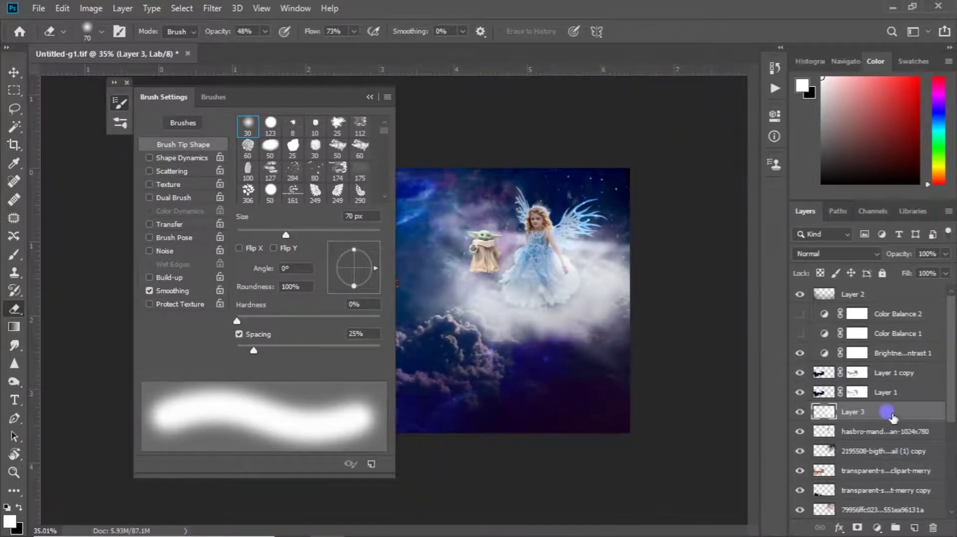
pyautogui.click(799, 412)
pyautogui.click(800, 412)
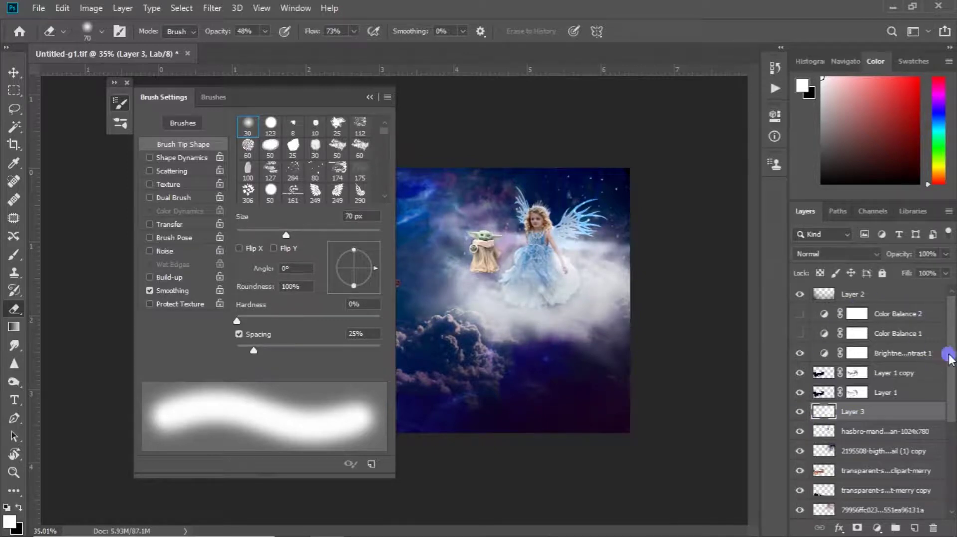
pyautogui.click(380, 98)
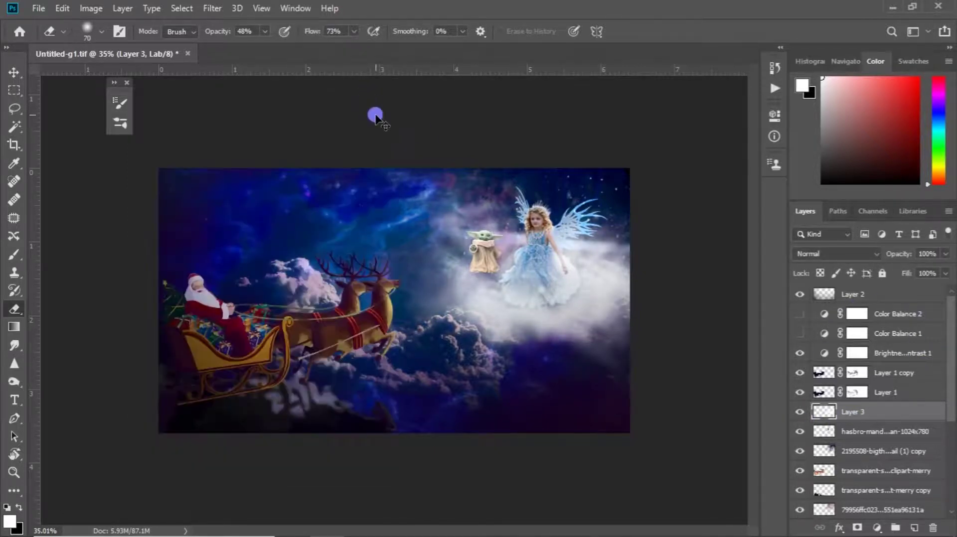
pyautogui.hotkey('ctrl', 'u')
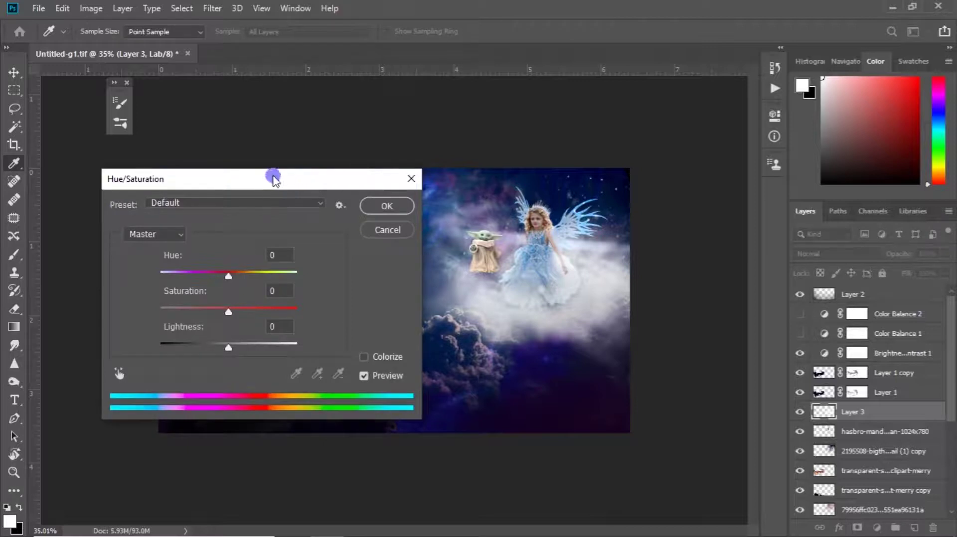
# Raise Layer 3's saturation to about -23 in Hue/Saturation and apply it
pyautogui.moveTo(274, 178); pyautogui.dragTo(231, 174)
pyautogui.moveTo(114, 311); pyautogui.dragTo(171, 312)
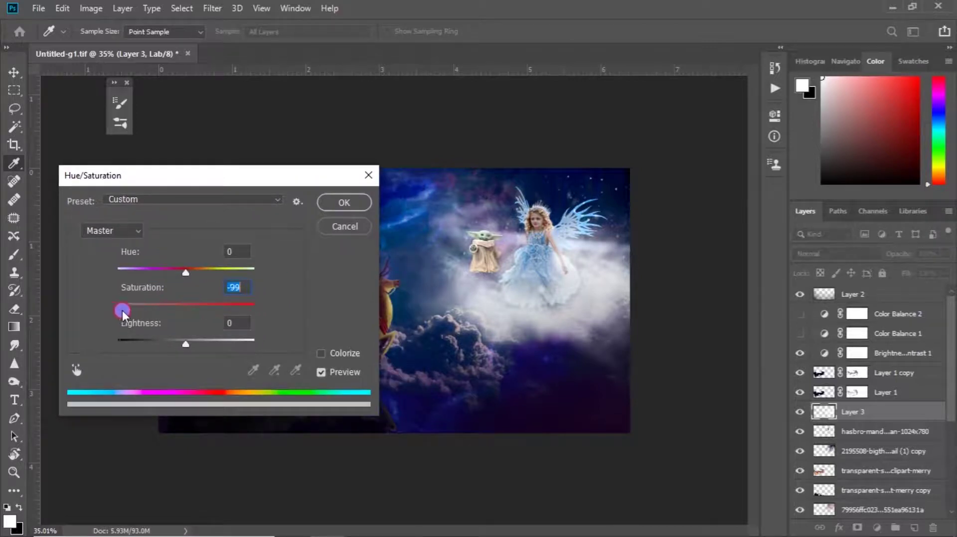
pyautogui.click(349, 233)
# Toggle the fairy layer, select Baby Yoda too, and flip the placed cloud image horizontally
pyautogui.click(799, 449)
pyautogui.click(799, 448)
pyautogui.click(800, 449)
pyautogui.keyDown('ctrl'); pyautogui.click(862, 433); pyautogui.keyUp('ctrl')
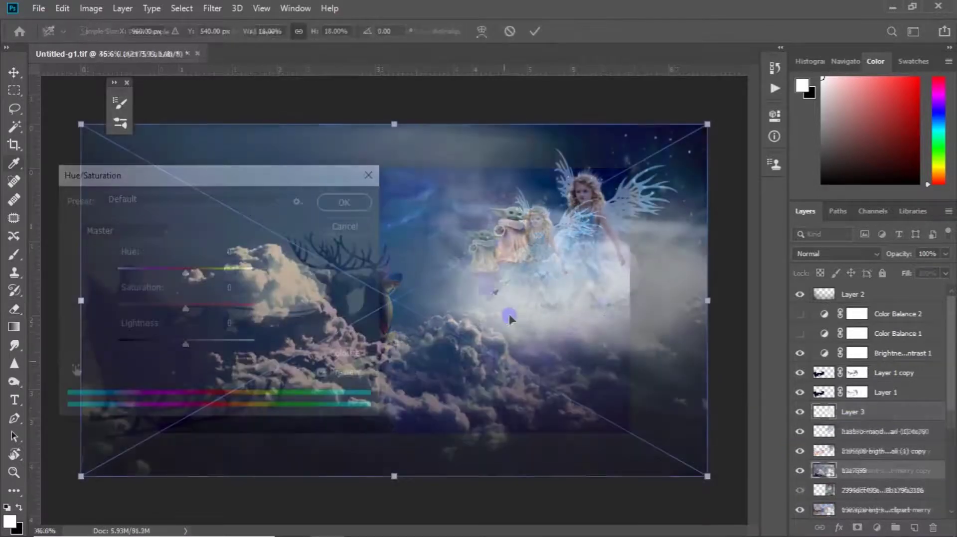
pyautogui.rightClick(505, 316)
pyautogui.click(543, 476)
# Move the flipped cloud image up and right and blend it in Linear Light
pyautogui.moveTo(547, 392)
pyautogui.mouseDown()
pyautogui.moveTo(547, 352)
pyautogui.moveTo(572, 321)
pyautogui.mouseUp()
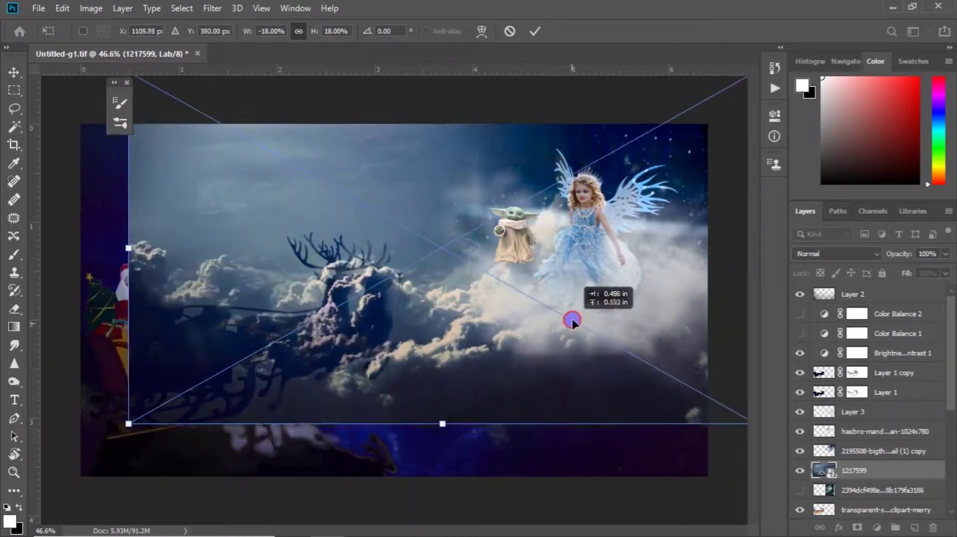
pyautogui.moveTo(572, 321); pyautogui.dragTo(568, 302)
pyautogui.press('e')
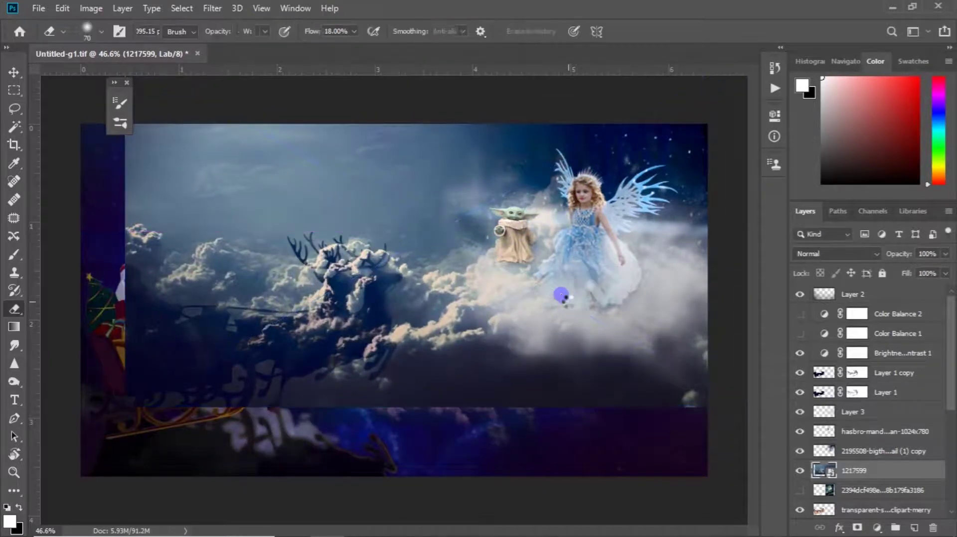
pyautogui.click(837, 254)
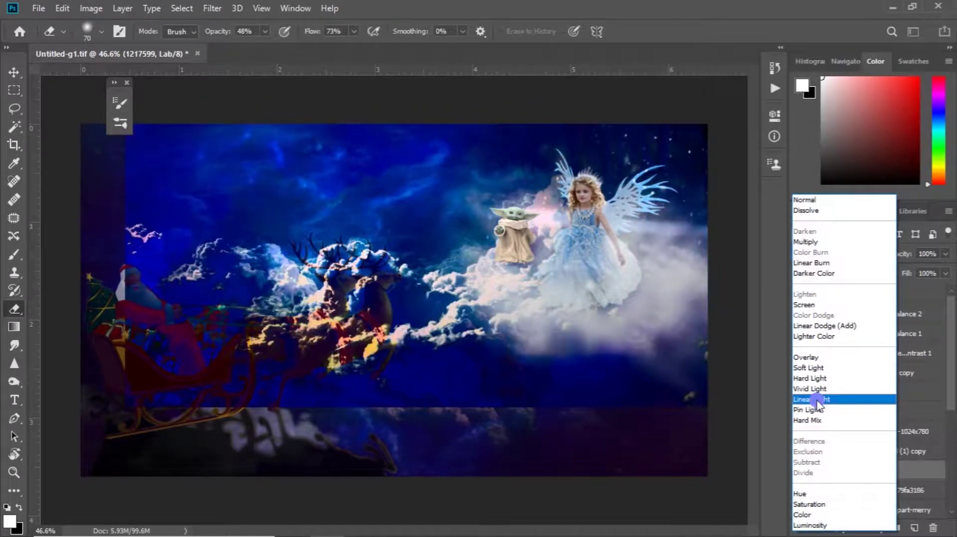
pyautogui.click(816, 400)
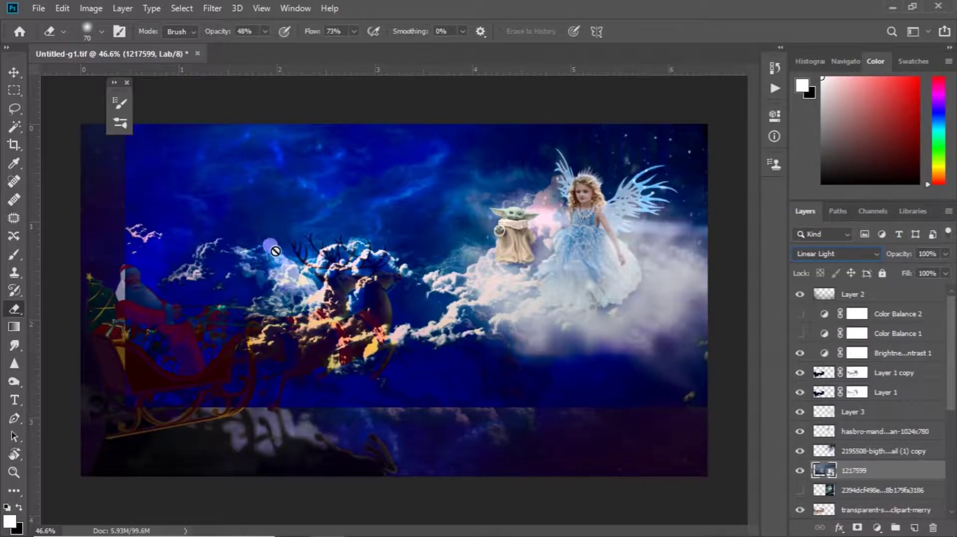
# Erase the clouds covering Santa's sleigh and reindeer, finishing with a 400 px eraser
pyautogui.rightClick(857, 471)
pyautogui.click(426, 265)
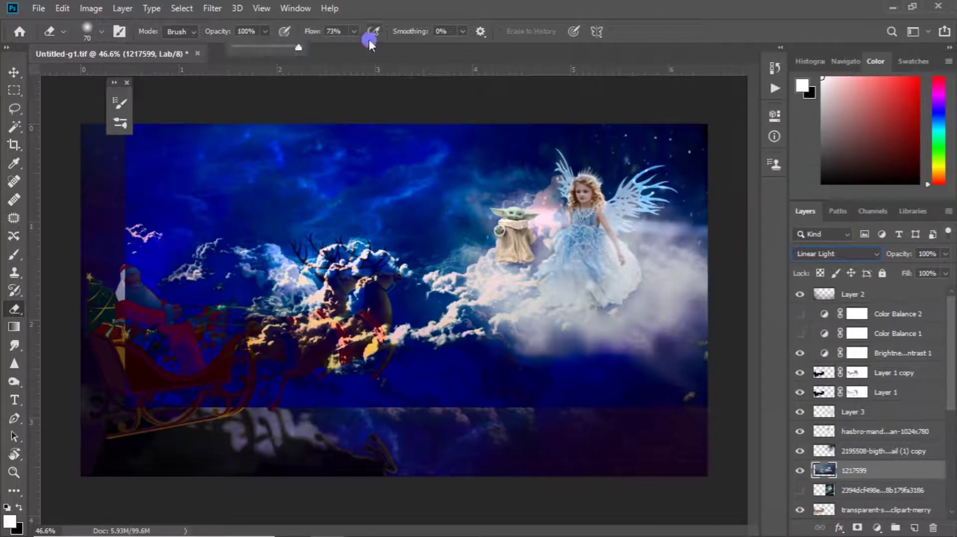
pyautogui.press(']')
pyautogui.press(']')
pyautogui.press(']')
pyautogui.moveTo(207, 180)
pyautogui.mouseDown()
pyautogui.moveTo(182, 273)
pyautogui.moveTo(317, 364)
pyautogui.moveTo(329, 351)
pyautogui.mouseUp()
pyautogui.scroll(-1, 328, 352)
pyautogui.press('[')
pyautogui.press('[')
pyautogui.press('[')
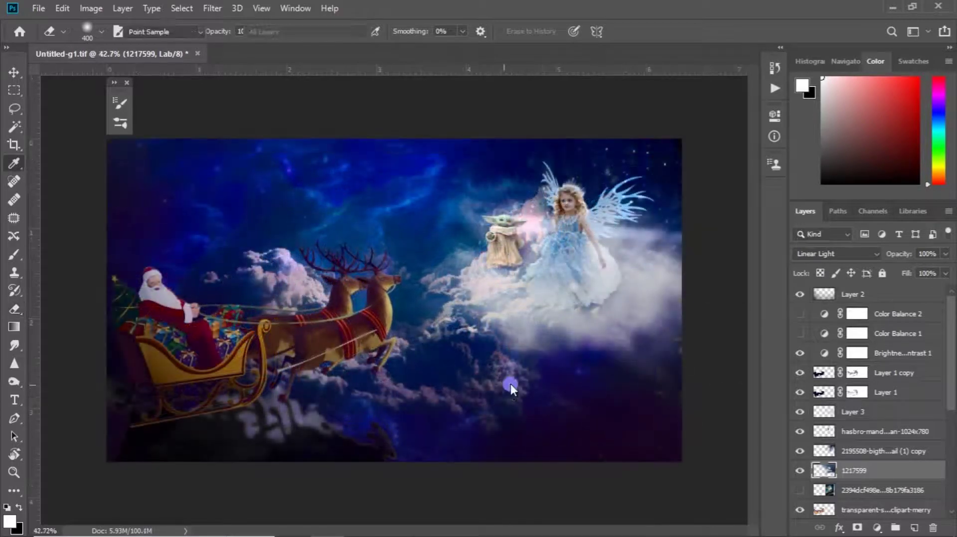
pyautogui.hotkey('ctrl', 'm')
pyautogui.moveTo(671, 81); pyautogui.dragTo(800, 112)
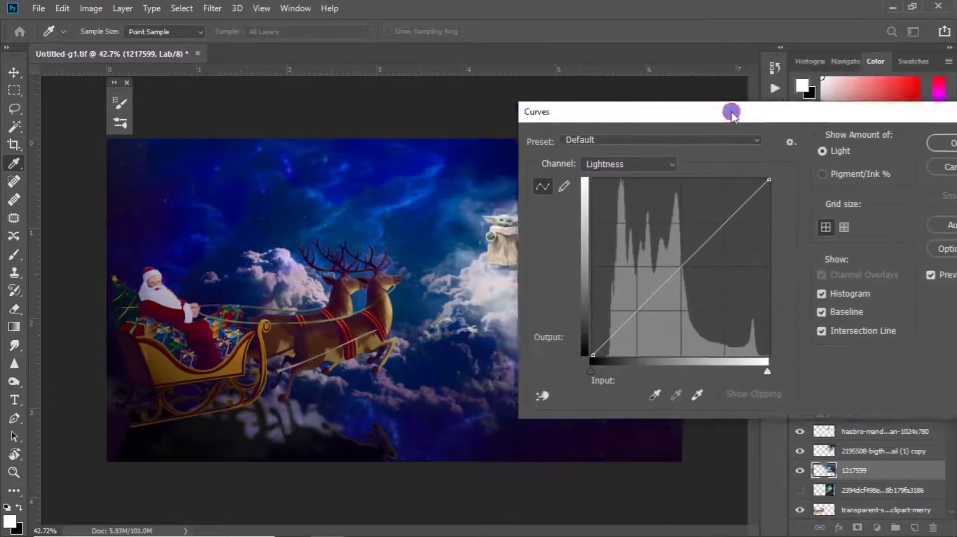
# Brighten the cloud layer slightly with one raised Curves point and apply it
pyautogui.moveTo(730, 280); pyautogui.dragTo(721, 299)
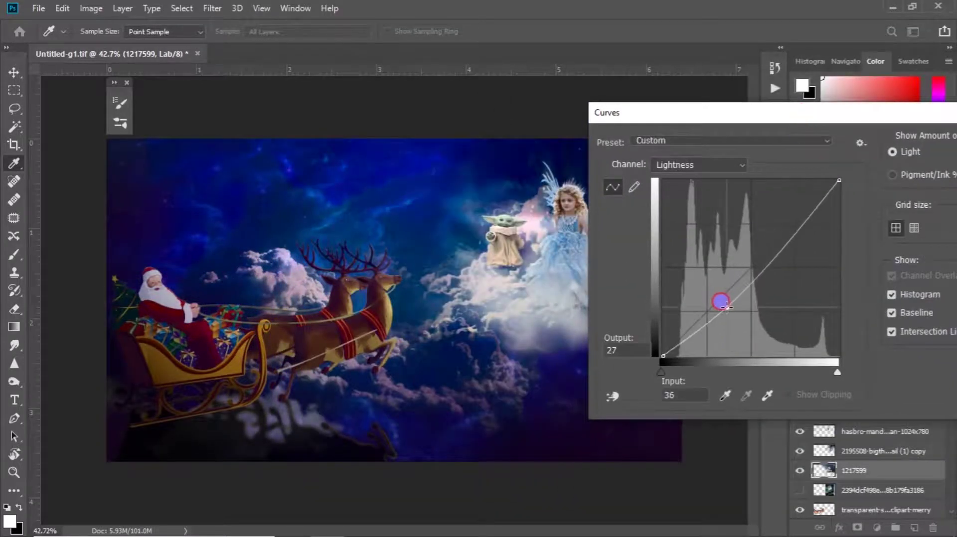
pyautogui.moveTo(721, 299); pyautogui.dragTo(717, 293)
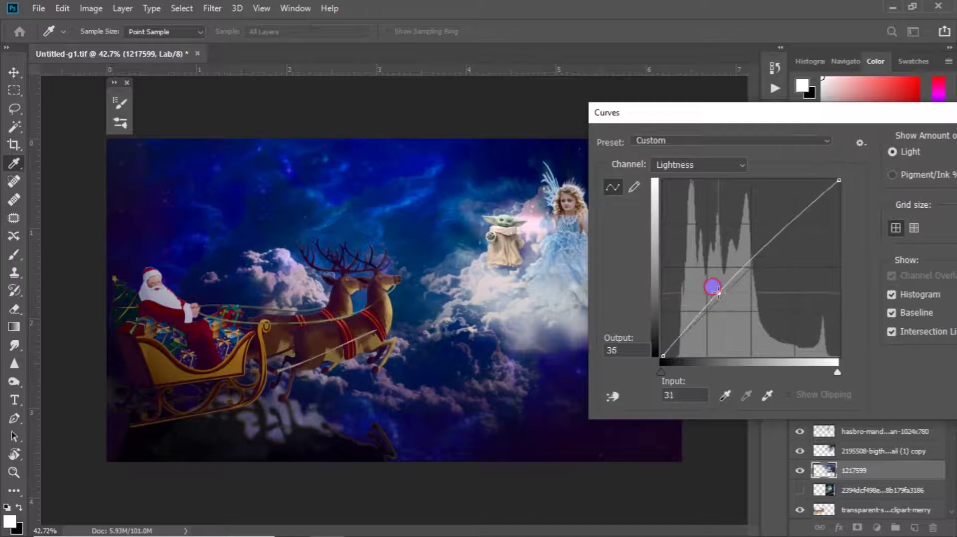
pyautogui.moveTo(868, 114); pyautogui.dragTo(753, 111)
pyautogui.click(911, 141)
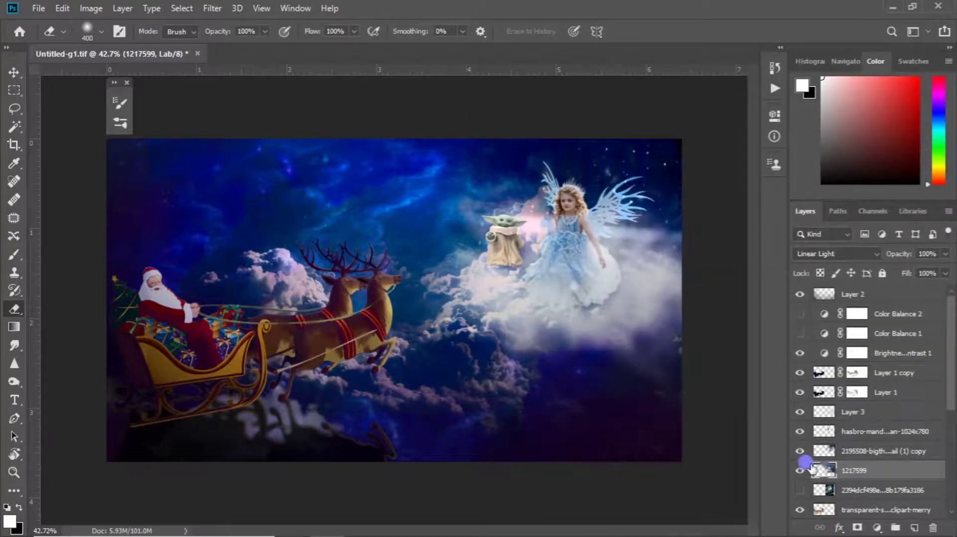
pyautogui.click(800, 451)
pyautogui.click(800, 451)
pyautogui.click(799, 451)
pyautogui.click(799, 451)
# Select Layer 3 and pull a Curves point down to darken its mist
pyautogui.click(872, 435)
pyautogui.click(799, 431)
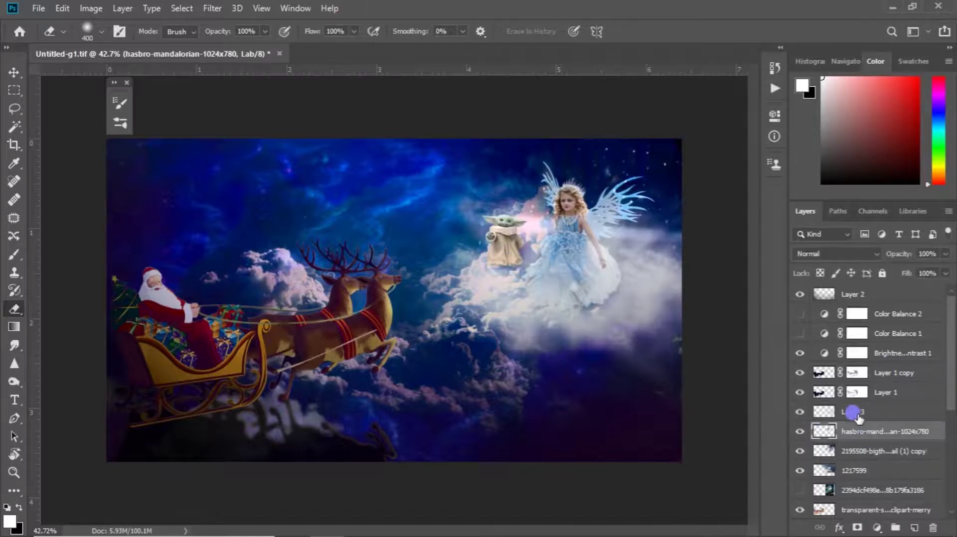
pyautogui.click(810, 413)
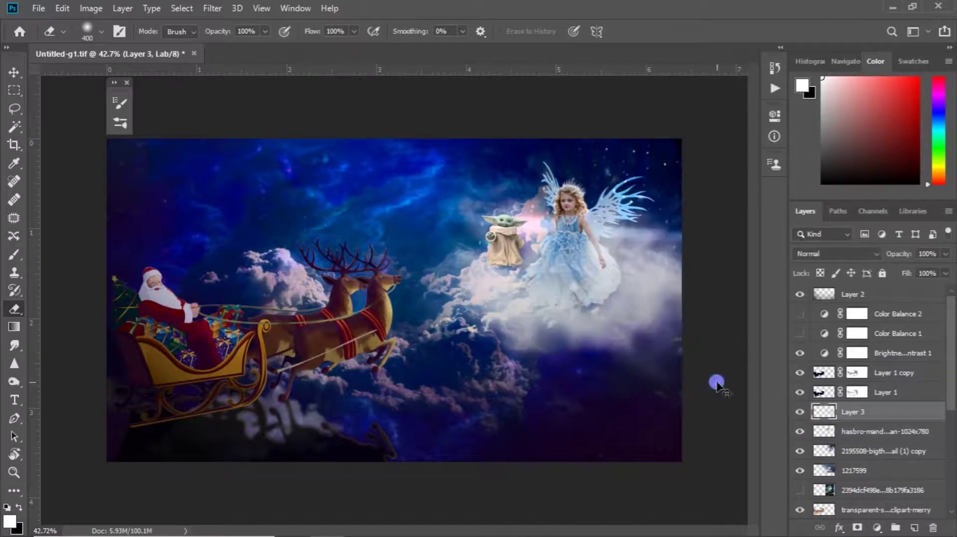
pyautogui.hotkey('ctrl', 'm')
pyautogui.moveTo(687, 110); pyautogui.dragTo(837, 86)
pyautogui.moveTo(754, 259); pyautogui.dragTo(786, 294)
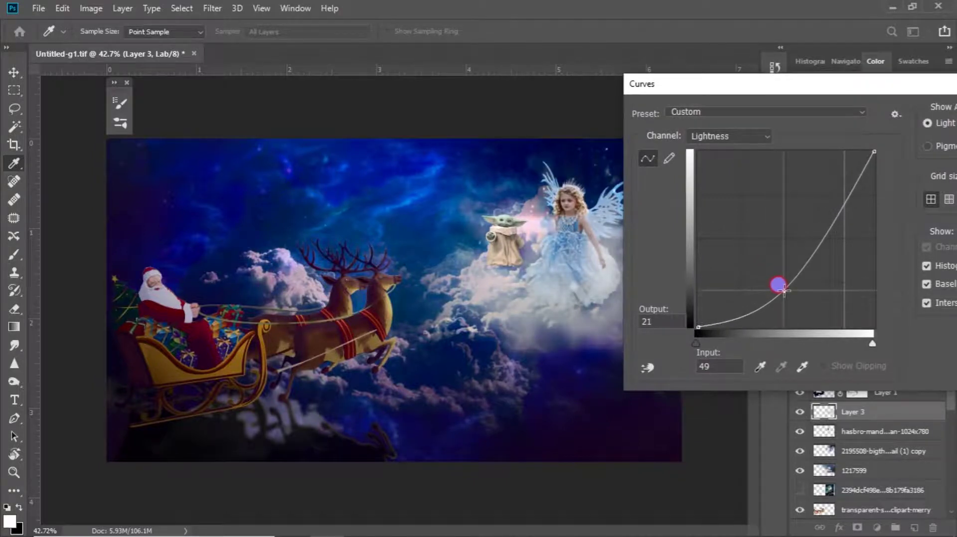
pyautogui.moveTo(882, 87); pyautogui.dragTo(925, 142)
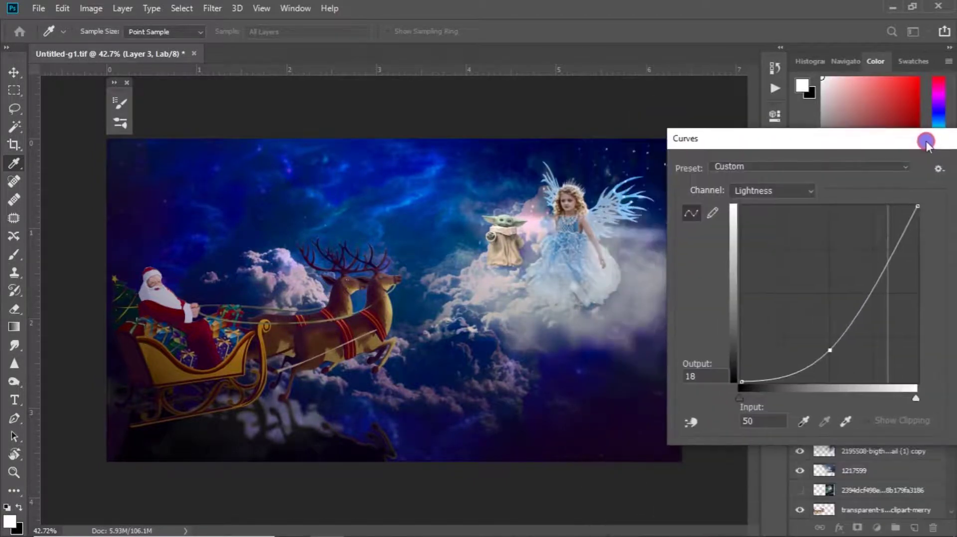
pyautogui.click(880, 272)
# Lift the Layer 3 curve points slightly and erase haze beside the fairy's wing
pyautogui.moveTo(829, 351); pyautogui.dragTo(813, 325)
pyautogui.moveTo(864, 139)
pyautogui.mouseDown()
pyautogui.moveTo(773, 145)
pyautogui.moveTo(291, 123)
pyautogui.mouseUp()
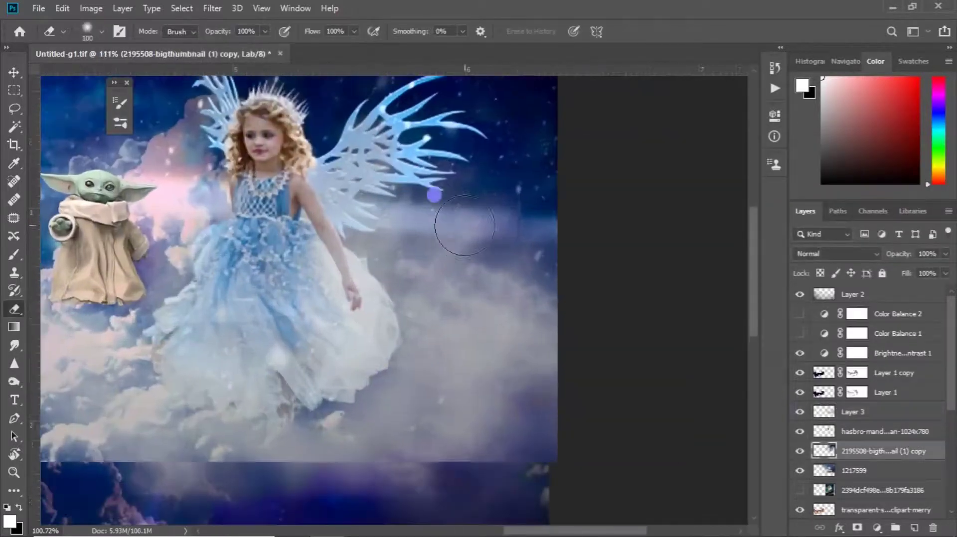
pyautogui.moveTo(432, 229); pyautogui.dragTo(555, 310)
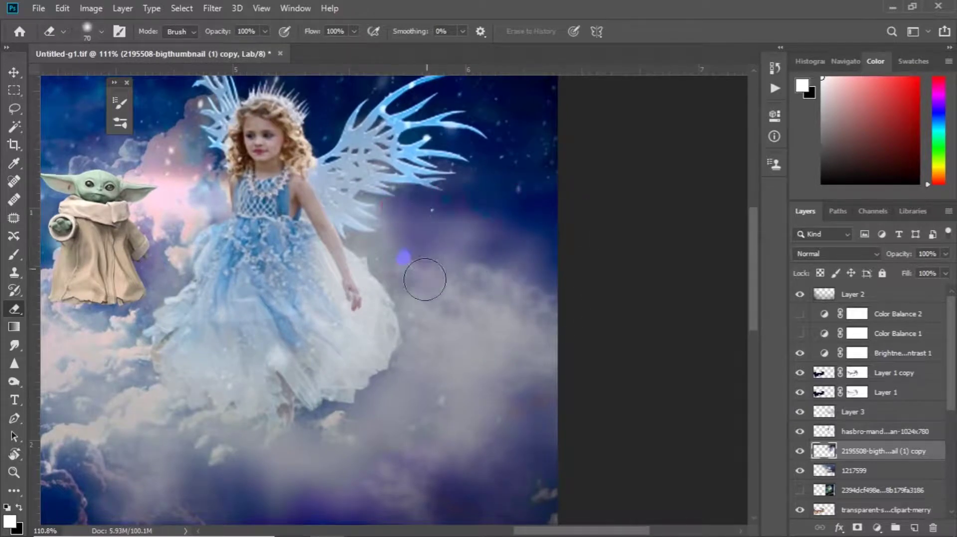
pyautogui.scroll(-1, 413, 264)
pyautogui.scroll(-2, 223, 212)
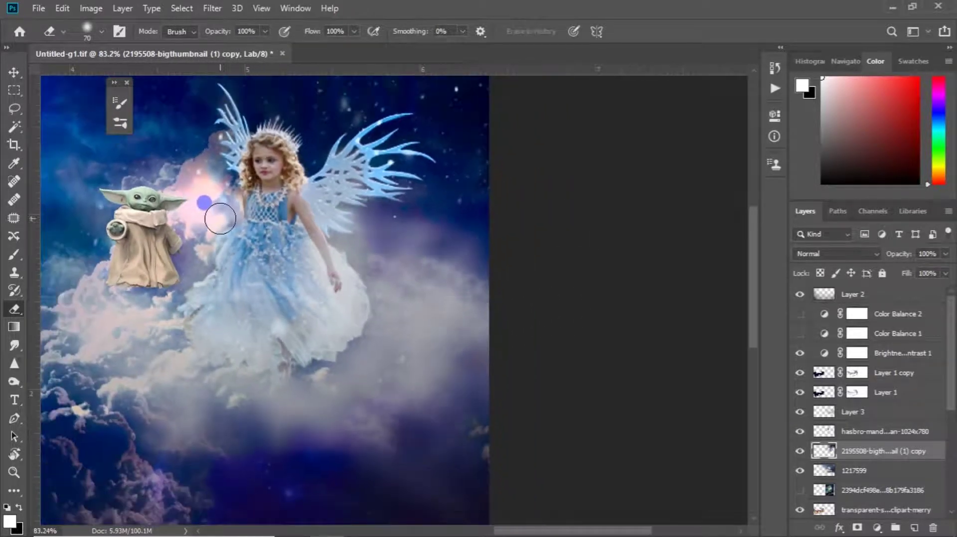
pyautogui.scroll(-6, 398, 257)
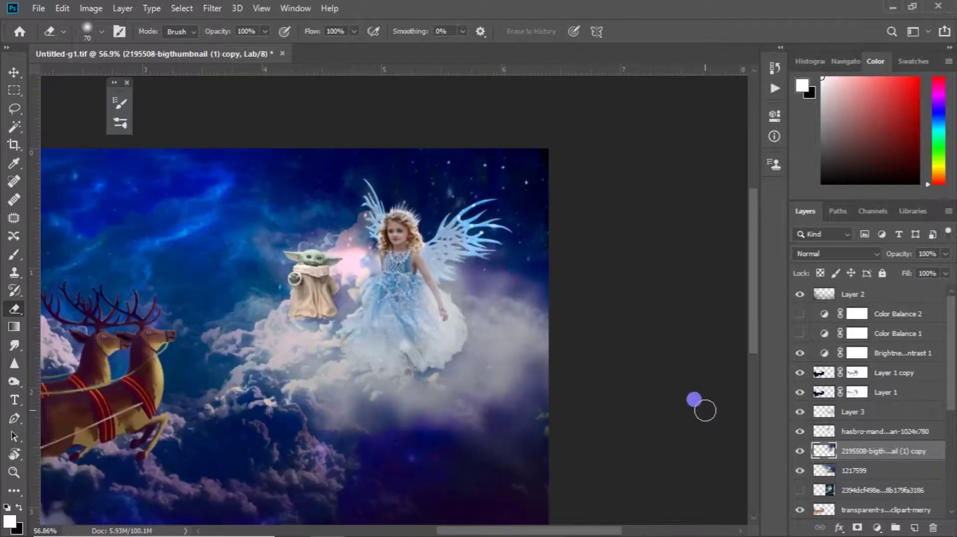
pyautogui.scroll(-1, 597, 393)
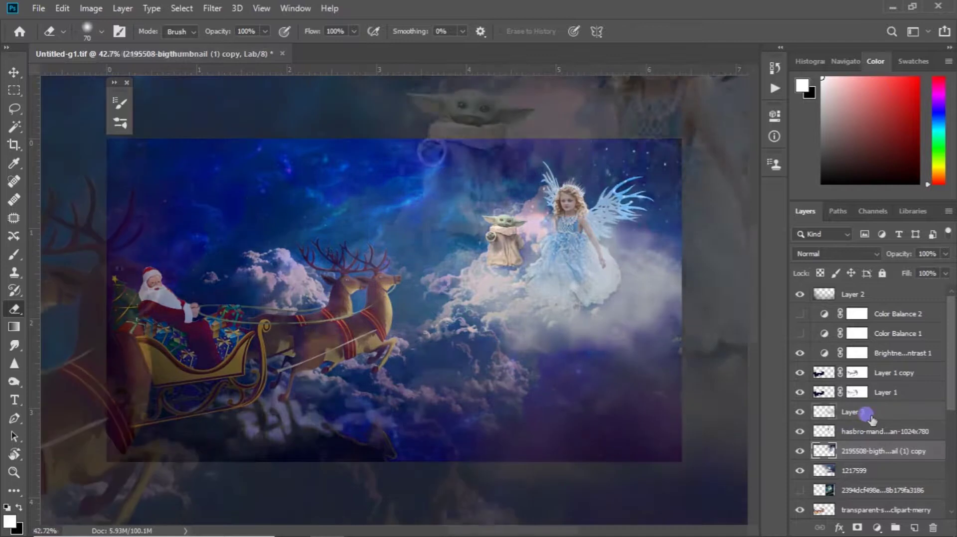
pyautogui.scroll(11, 498, 239)
# Select Layer 3 together with the Baby Yoda layer and merge them with Ctrl+E
pyautogui.click(802, 413)
pyautogui.scroll(-2, 512, 390)
pyautogui.scroll(-7, 518, 401)
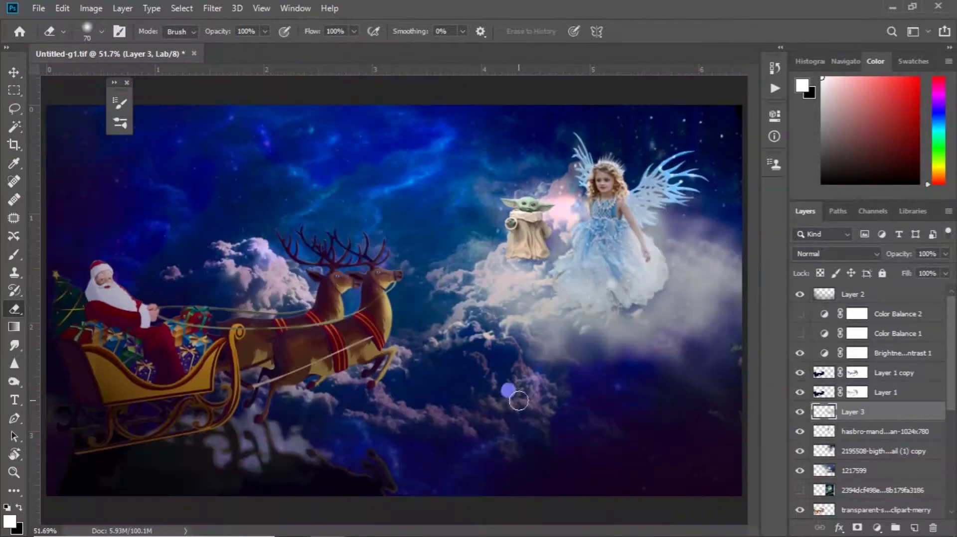
pyautogui.click(799, 431)
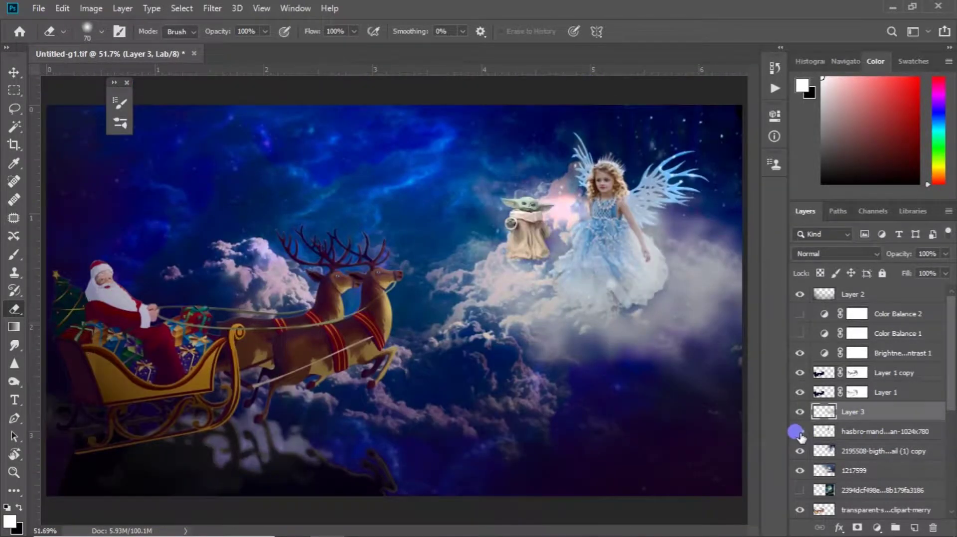
pyautogui.click(799, 413)
pyautogui.click(799, 412)
pyautogui.click(799, 431)
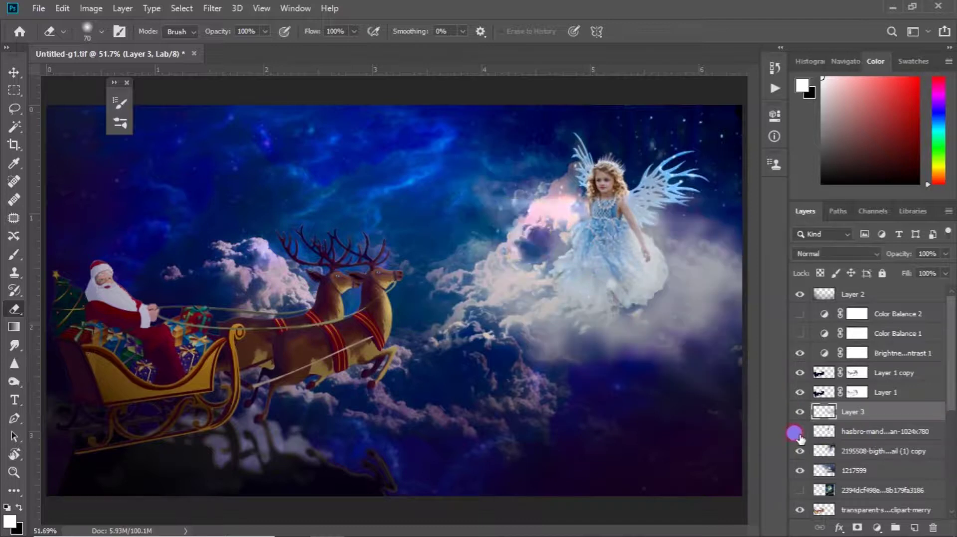
pyautogui.keyDown('shift'); pyautogui.click(861, 431); pyautogui.keyUp('shift')
pyautogui.hotkey('ctrl', 'e')
pyautogui.scroll(1, 499, 311)
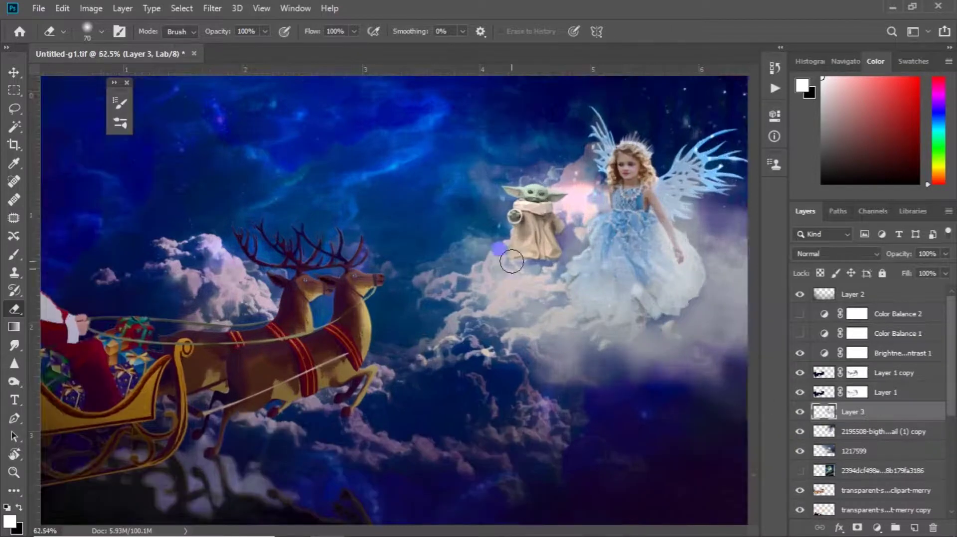
pyautogui.scroll(1, 500, 310)
pyautogui.scroll(1, 499, 311)
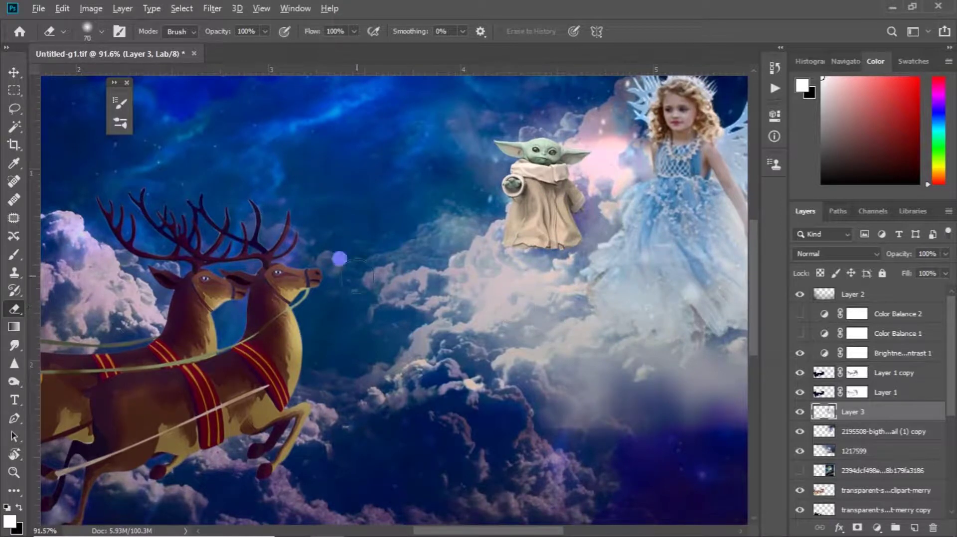
pyautogui.click(14, 272)
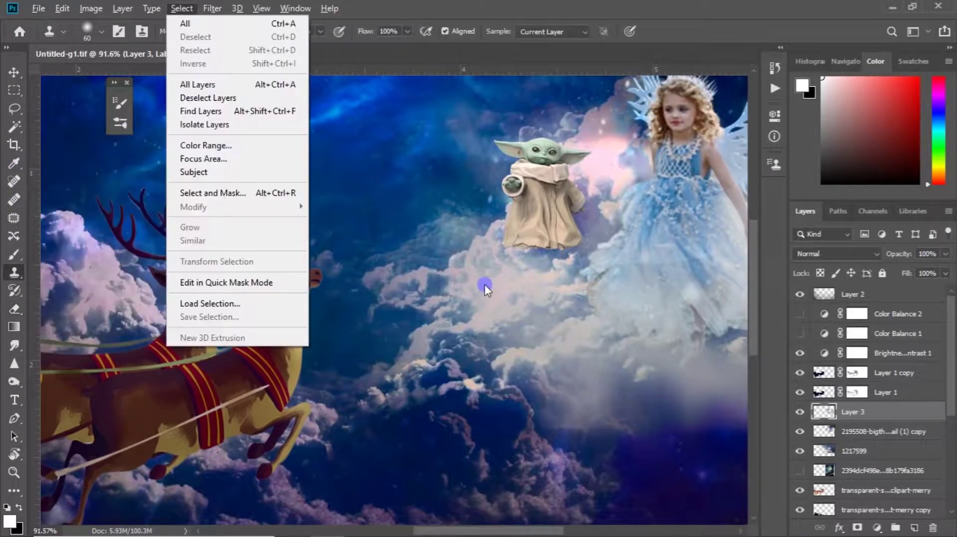
pyautogui.press('e')
pyautogui.press('s')
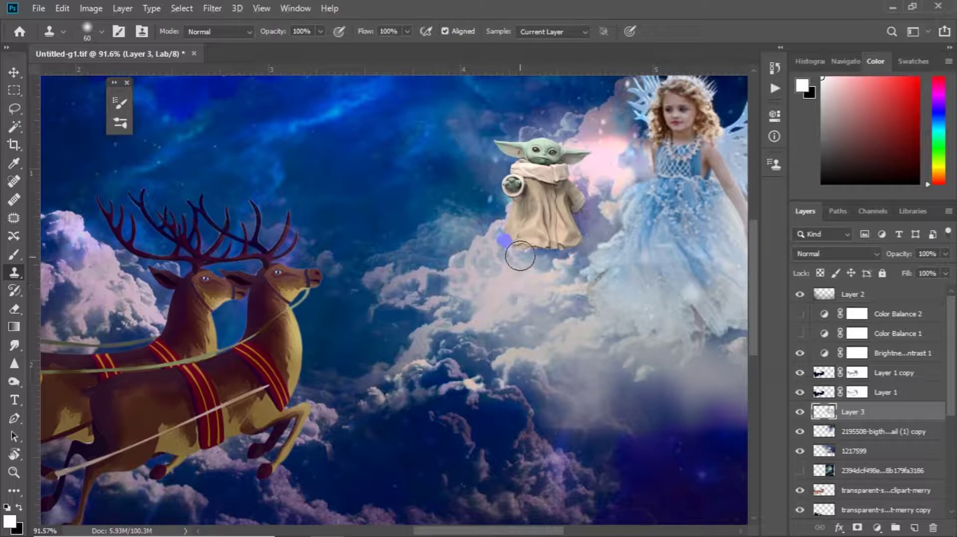
pyautogui.moveTo(520, 257); pyautogui.dragTo(512, 253)
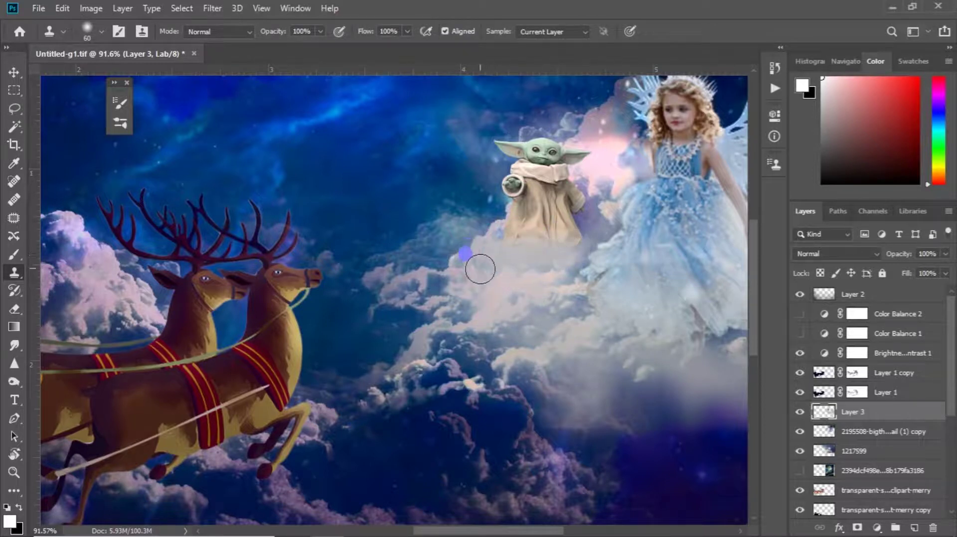
pyautogui.scroll(-1, 481, 266)
pyautogui.scroll(-1, 426, 293)
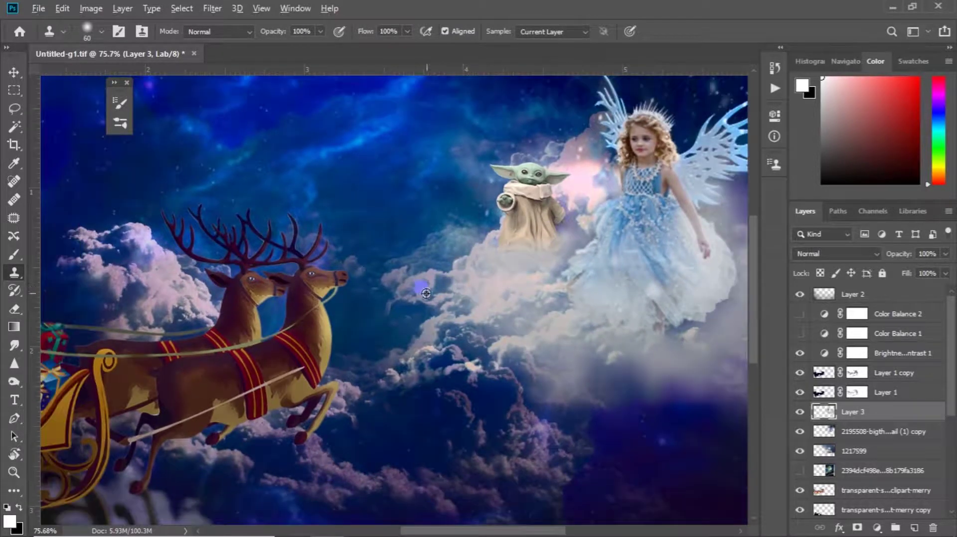
pyautogui.scroll(-3, 499, 254)
pyautogui.scroll(-1, 551, 395)
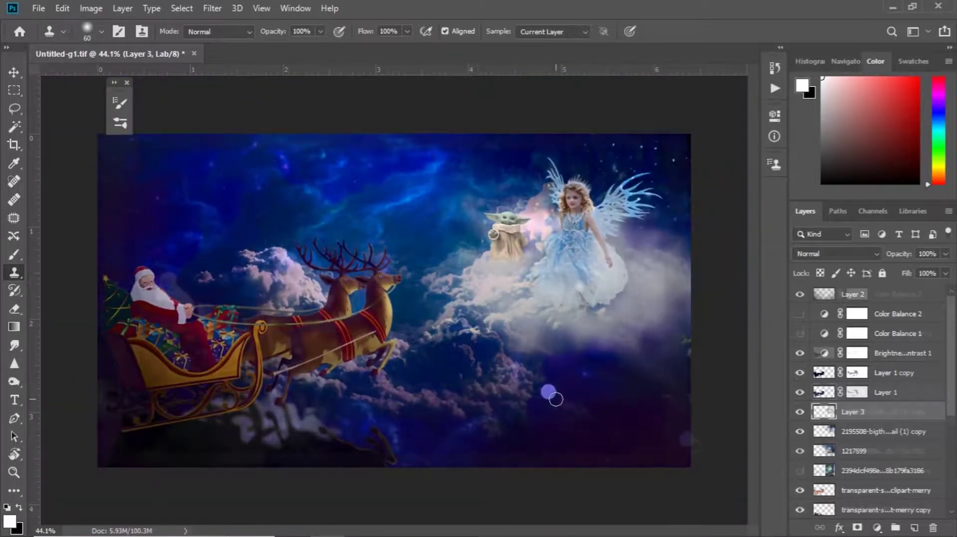
pyautogui.scroll(-1, 608, 438)
pyautogui.scroll(-1, 896, 478)
pyautogui.click(909, 527)
# Paint soft white haze over the clouds with a 16%-opacity brush at 200–250 px
pyautogui.press('b')
pyautogui.scroll(4, 520, 332)
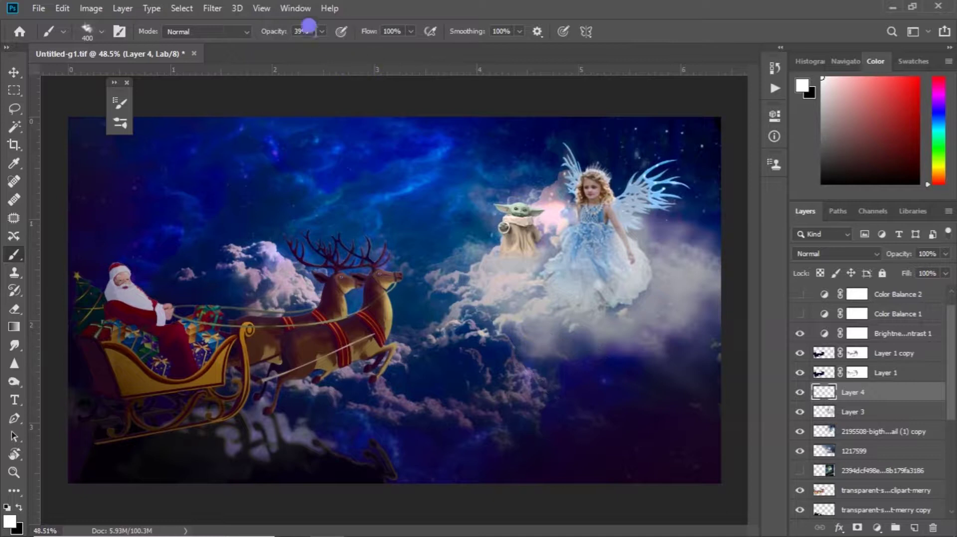
pyautogui.moveTo(322, 31); pyautogui.dragTo(306, 47)
pyautogui.scroll(-3, 398, 279)
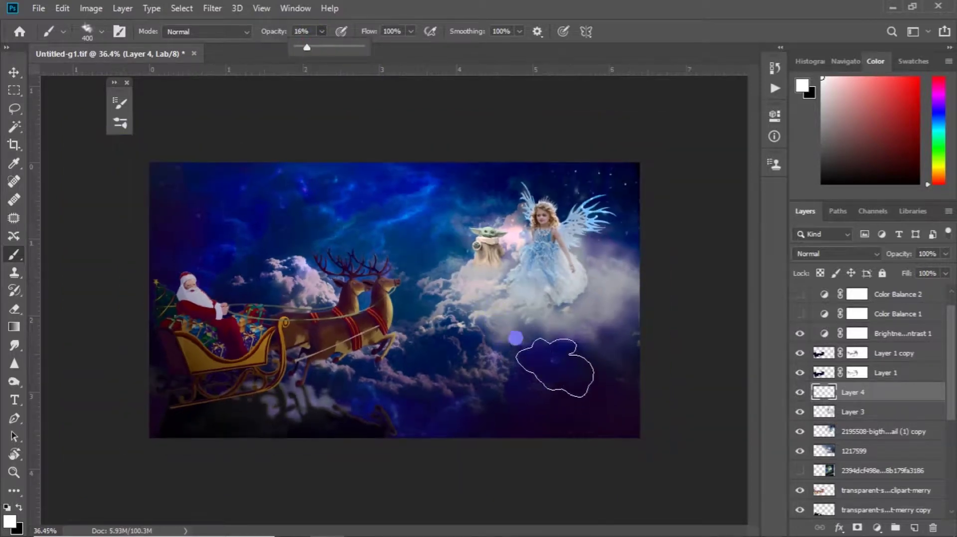
pyautogui.press('[')
pyautogui.press('[')
pyautogui.moveTo(609, 384); pyautogui.dragTo(431, 357)
pyautogui.press('[')
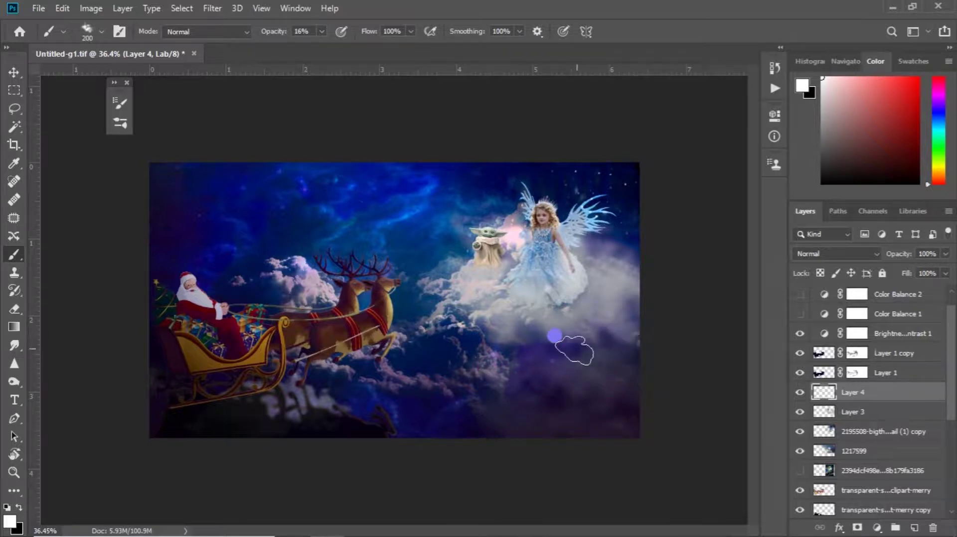
pyautogui.press(']')
pyautogui.moveTo(594, 414); pyautogui.dragTo(617, 303)
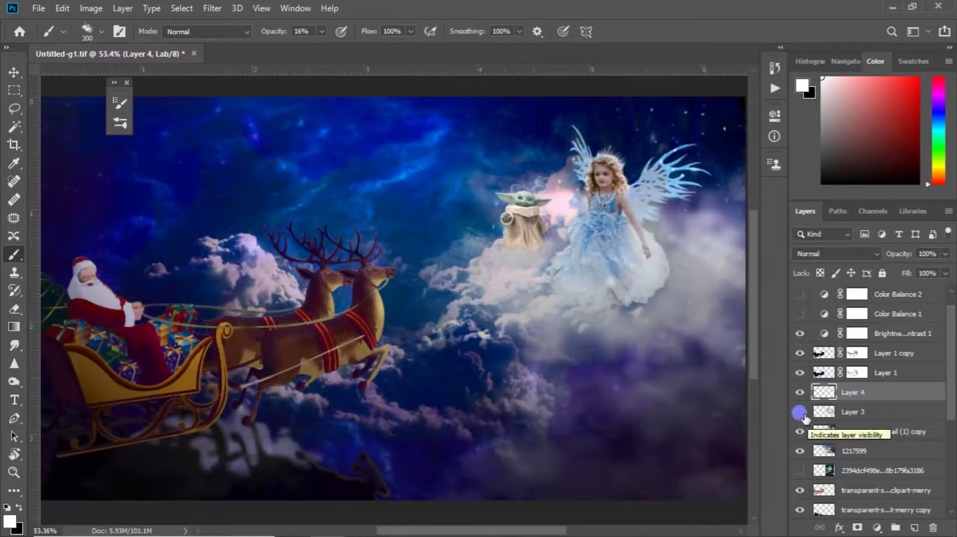
# Show Layer 3 and restack Layer 4 beneath the cloud image copy
pyautogui.click(800, 412)
pyautogui.moveTo(853, 394); pyautogui.dragTo(856, 417)
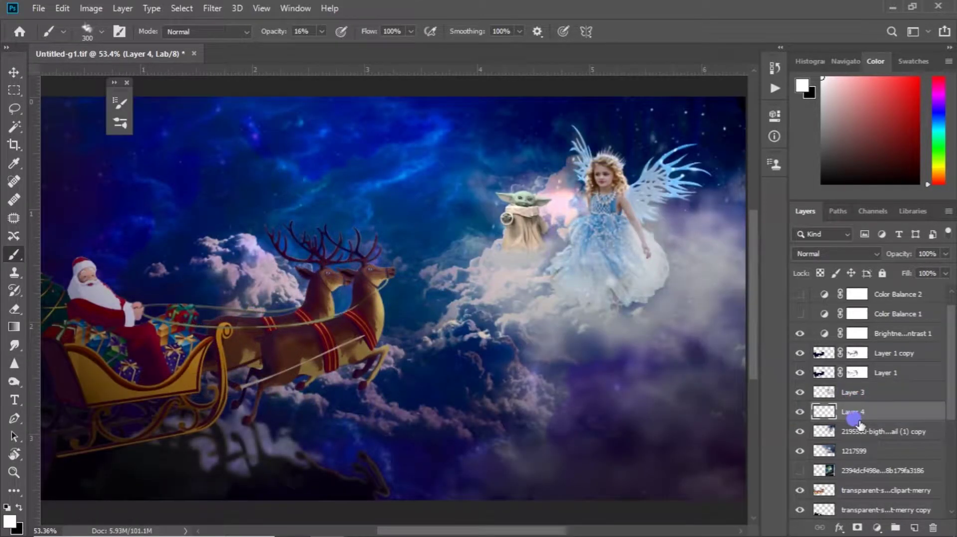
pyautogui.click(799, 392)
pyautogui.moveTo(842, 412); pyautogui.dragTo(847, 451)
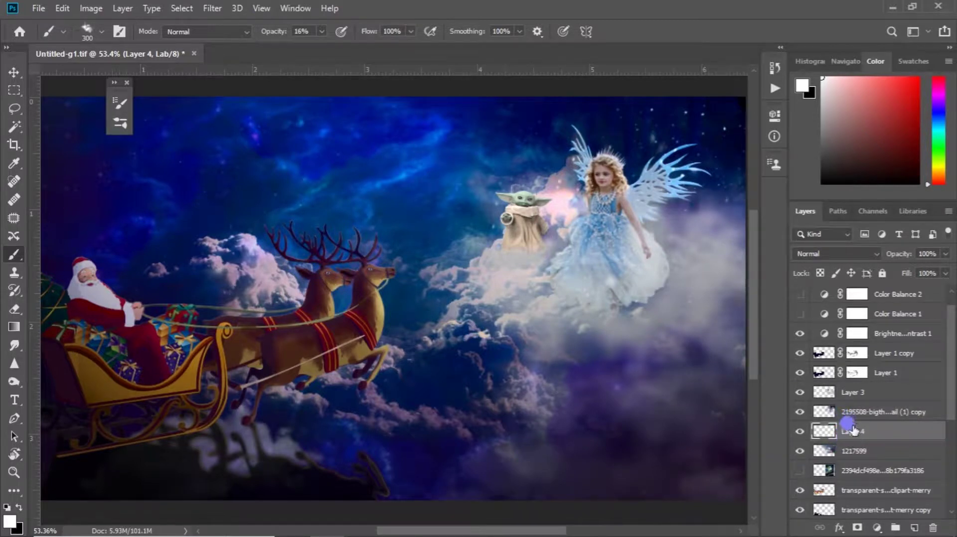
pyautogui.moveTo(853, 429)
pyautogui.mouseDown()
pyautogui.moveTo(853, 461)
pyautogui.moveTo(854, 439)
pyautogui.mouseUp()
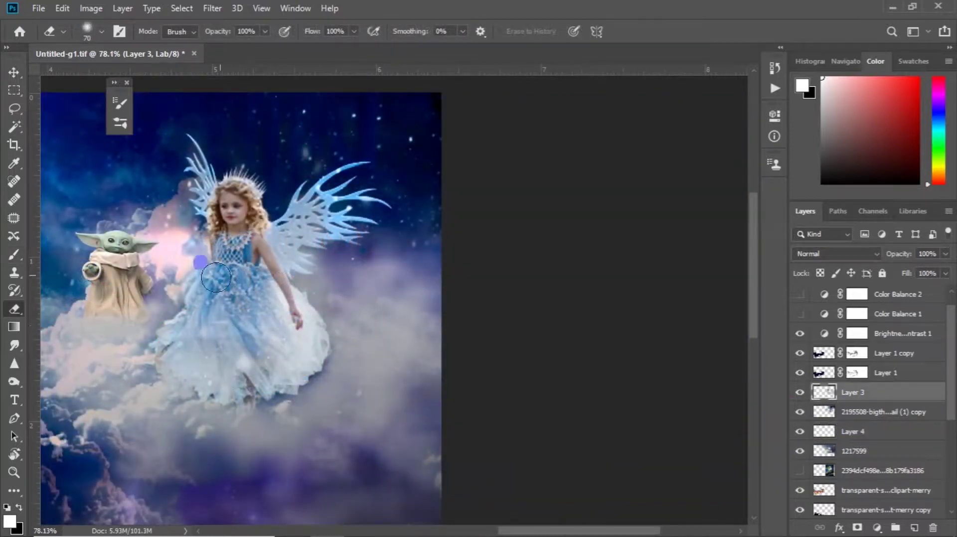
pyautogui.scroll(-2, 261, 349)
pyautogui.scroll(-1, 282, 350)
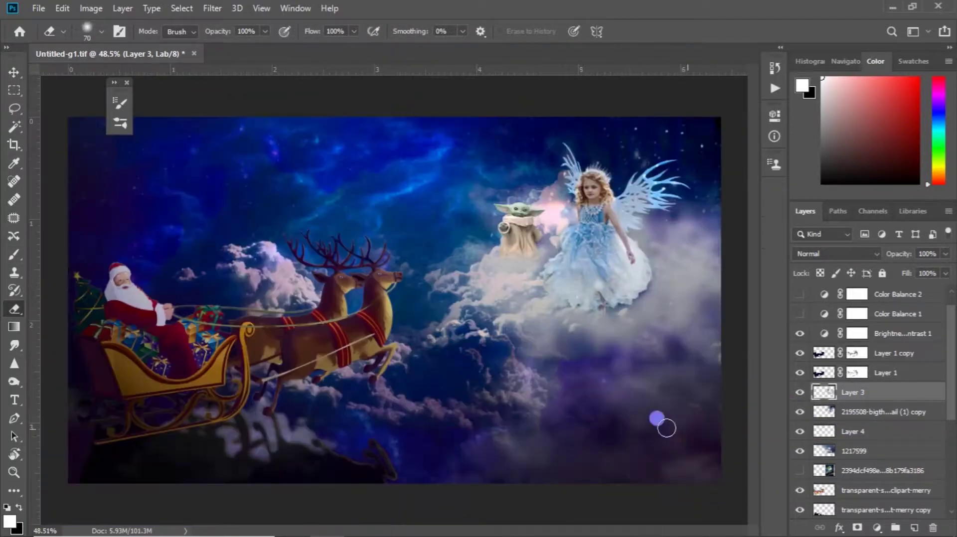
# Select Layer 4 and check its haze by toggling Layer 3 and Layer 4 visibility
pyautogui.click(799, 393)
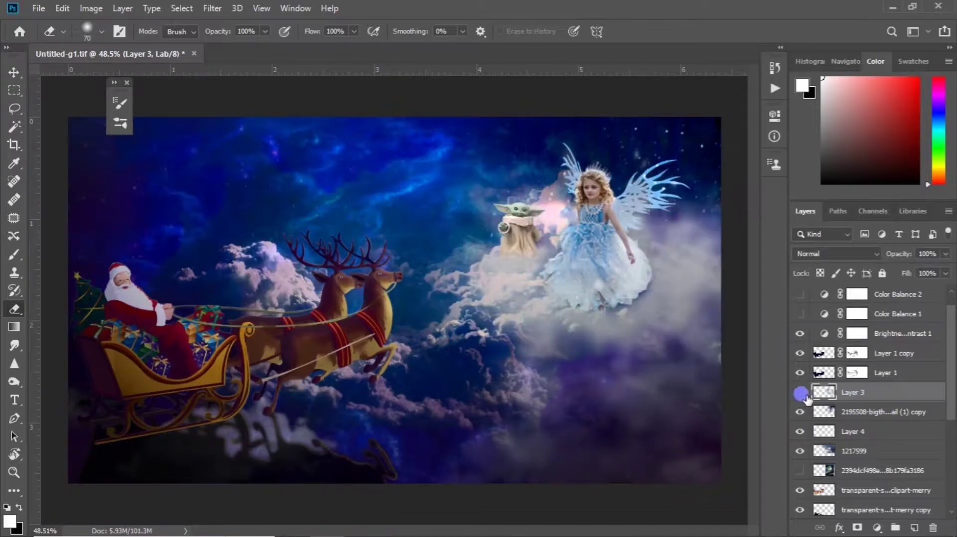
pyautogui.click(869, 432)
pyautogui.click(799, 432)
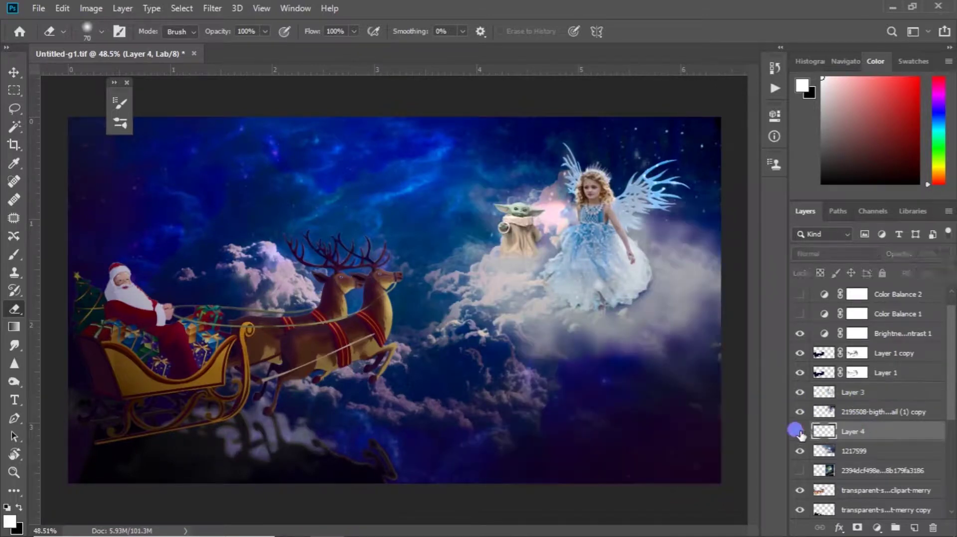
pyautogui.press('b')
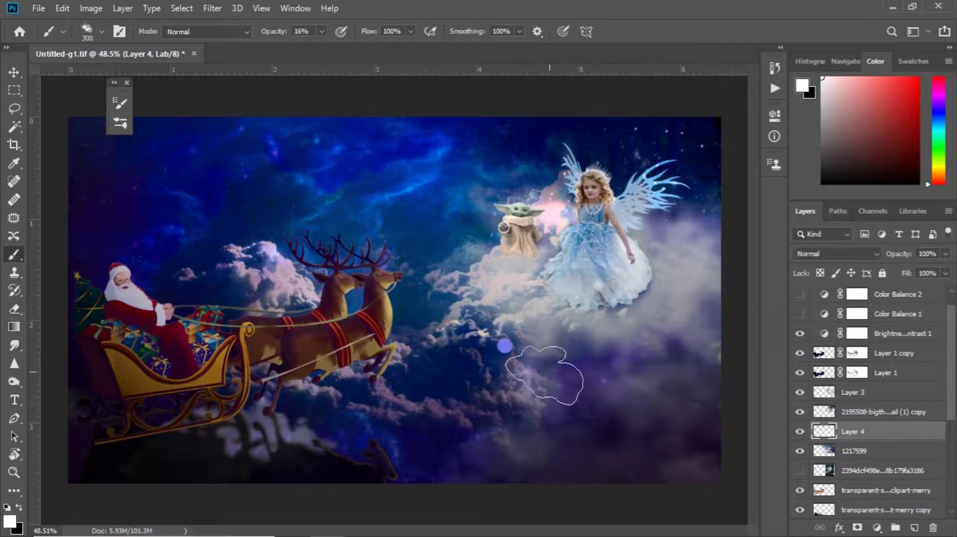
pyautogui.scroll(2, 630, 330)
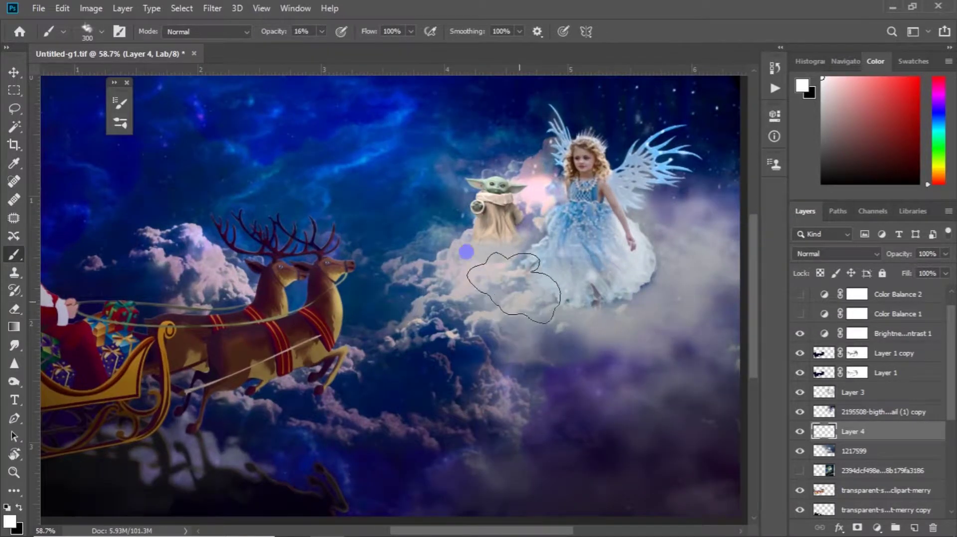
pyautogui.scroll(-2, 543, 329)
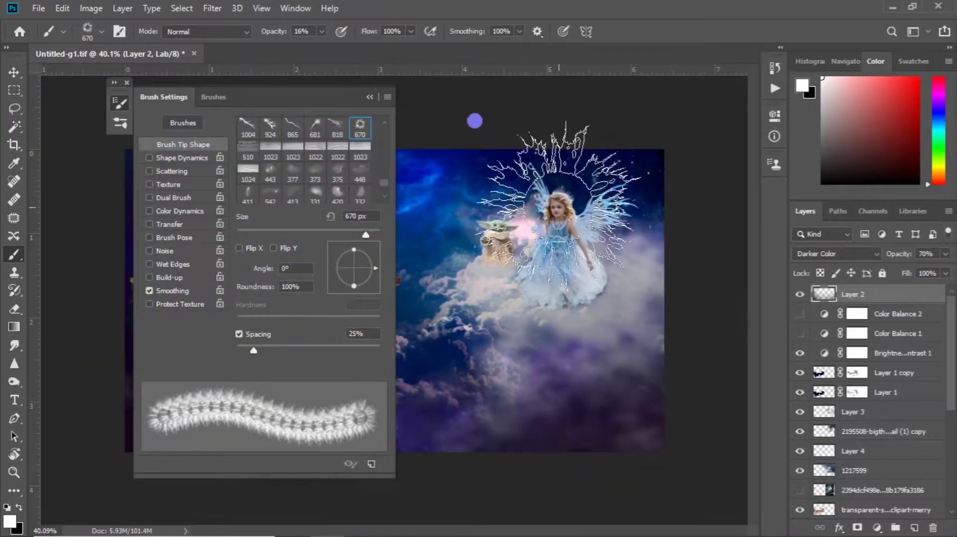
# Add a new layer above Layer 3 and paint a feathery white glow around the fairy
pyautogui.click(872, 412)
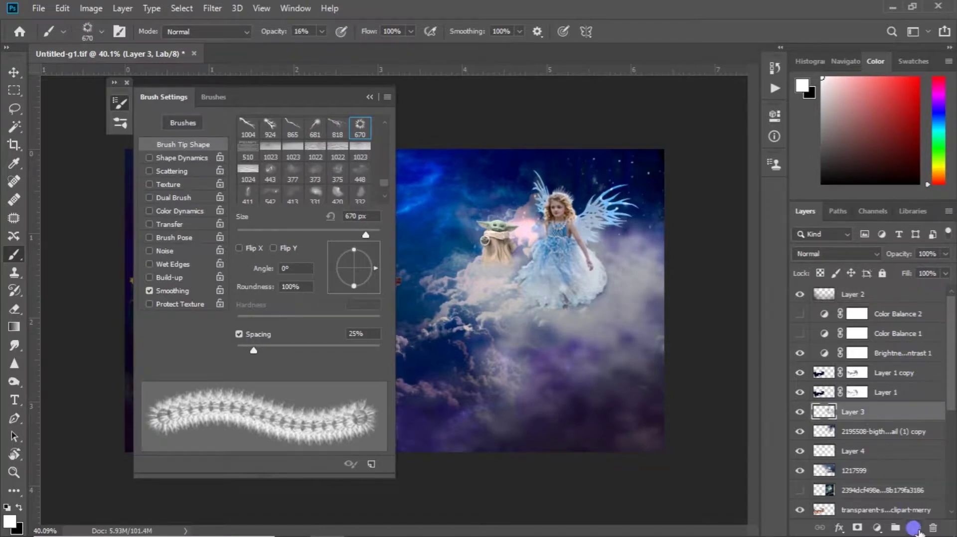
pyautogui.click(914, 527)
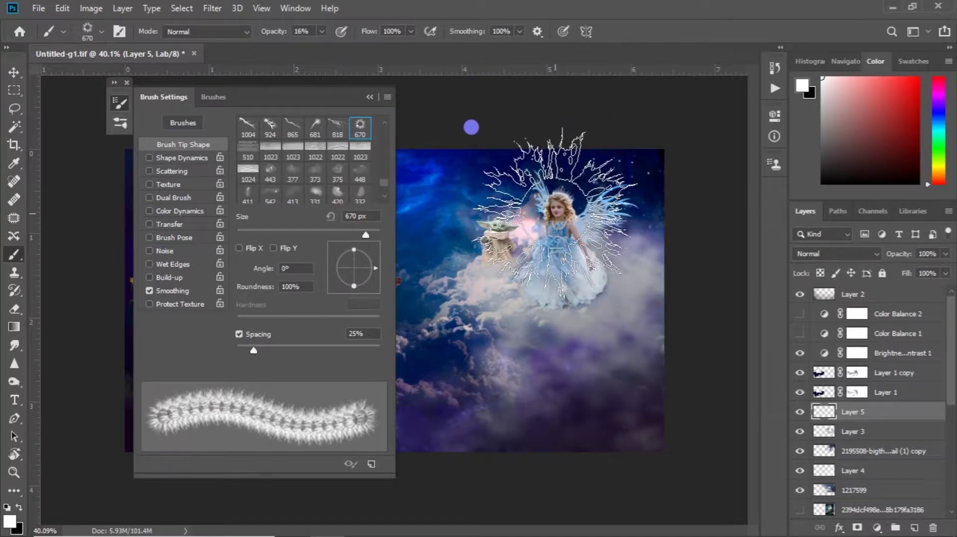
pyautogui.moveTo(471, 128); pyautogui.dragTo(520, 178)
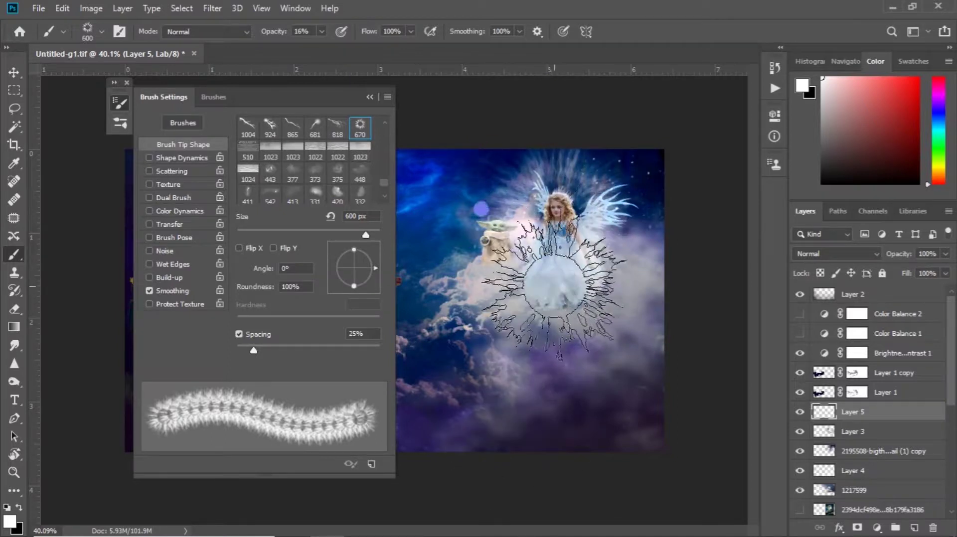
# Move the glow layer below Layer 3 and erase glow from over the girl's dress
pyautogui.scroll(1, 481, 381)
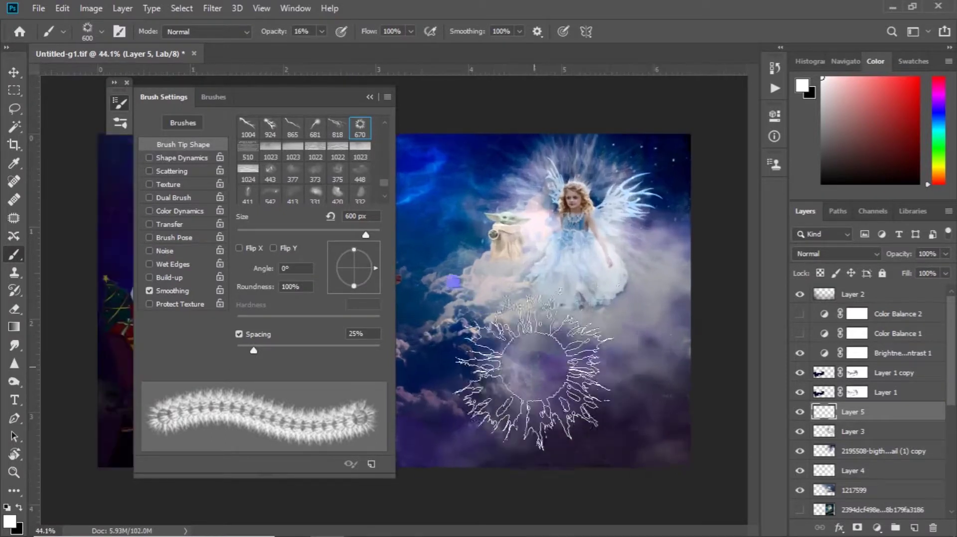
pyautogui.click(799, 412)
pyautogui.click(799, 411)
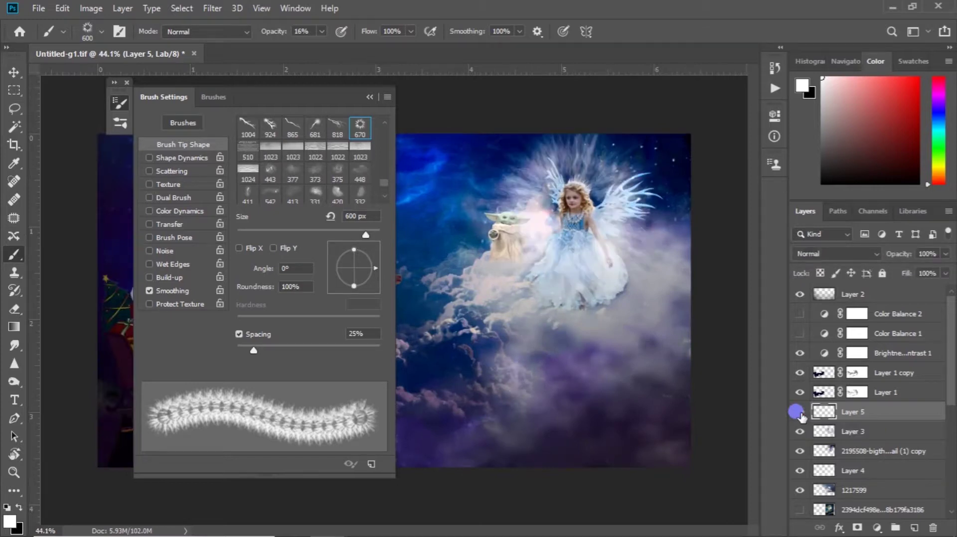
pyautogui.click(799, 412)
pyautogui.click(799, 412)
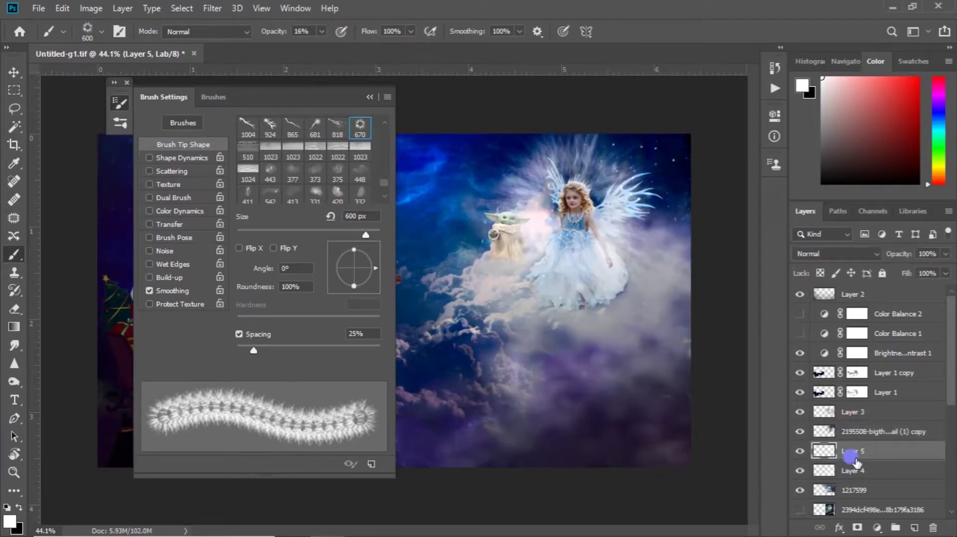
pyautogui.moveTo(842, 414); pyautogui.dragTo(849, 441)
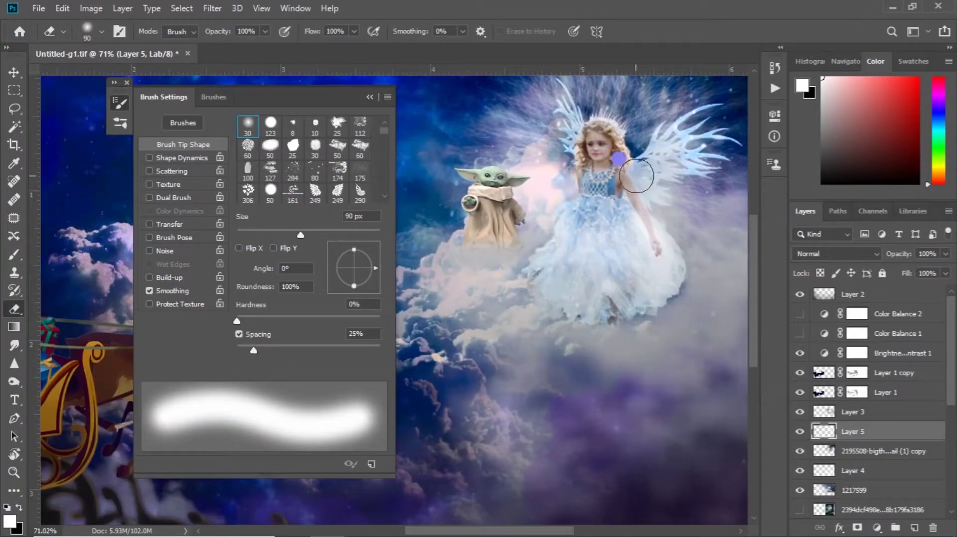
pyautogui.moveTo(636, 175); pyautogui.dragTo(641, 242)
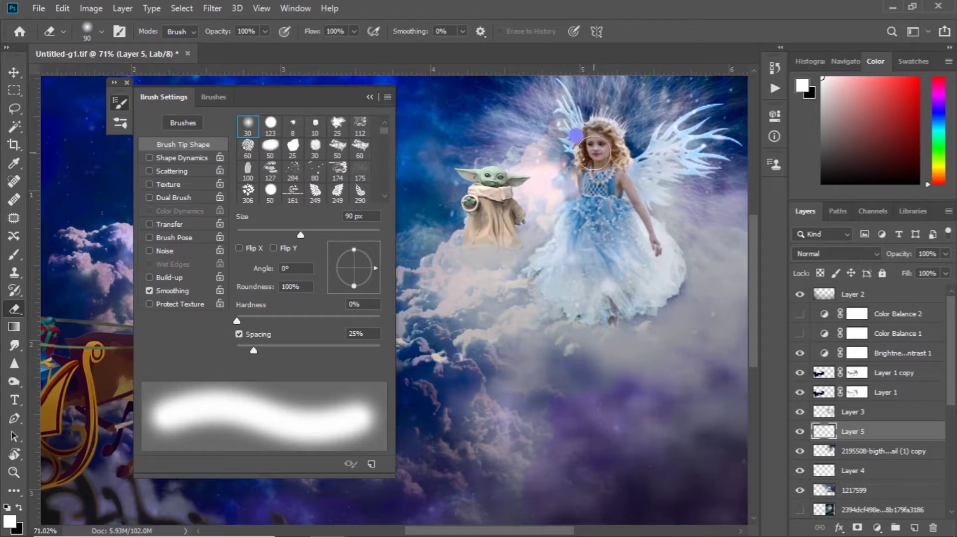
# Erase Layer 5's glow from the fairy's face and dress with a soft 90 px eraser, keeping it behind her head
pyautogui.scroll(-2, 616, 243)
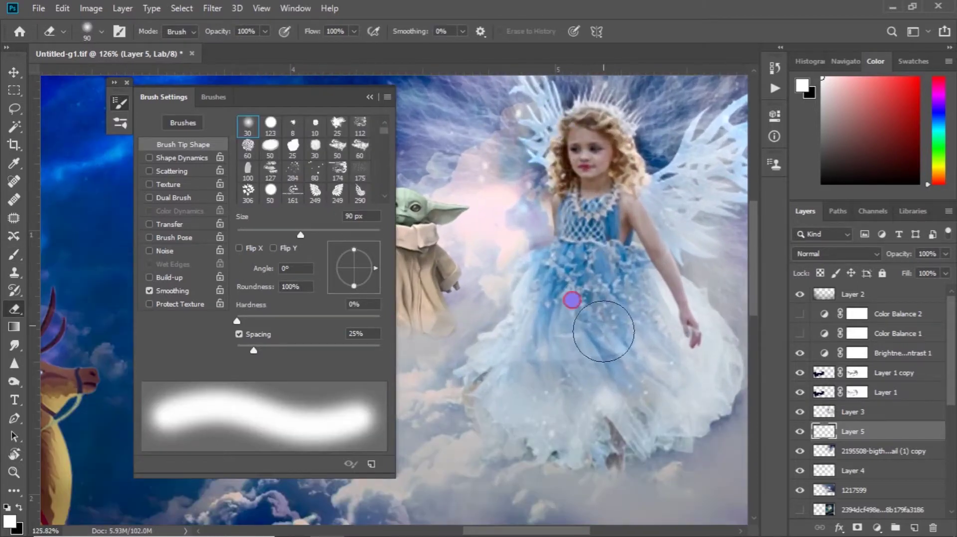
pyautogui.scroll(-2, 642, 279)
pyautogui.scroll(-2, 617, 277)
pyautogui.scroll(-2, 596, 273)
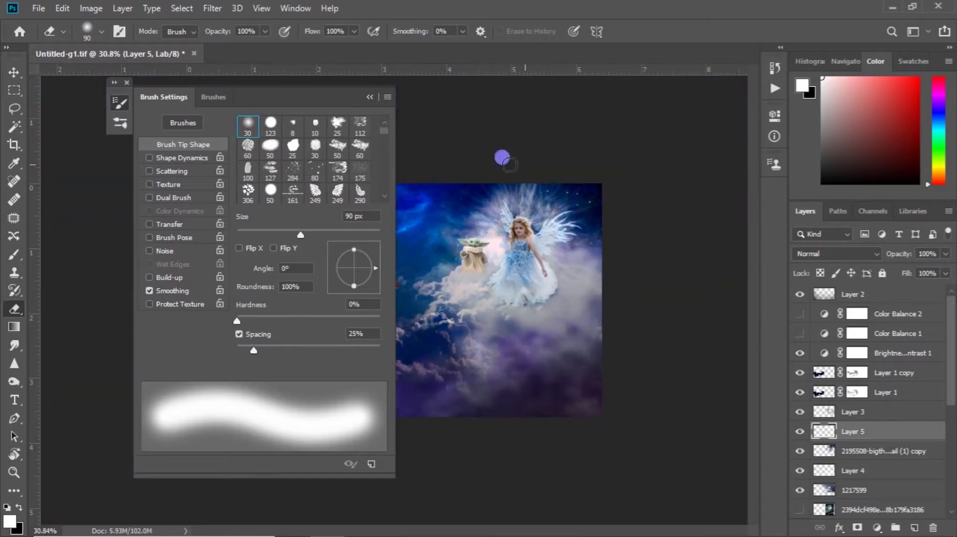
pyautogui.click(368, 97)
pyautogui.scroll(2, 559, 211)
pyautogui.scroll(2, 580, 158)
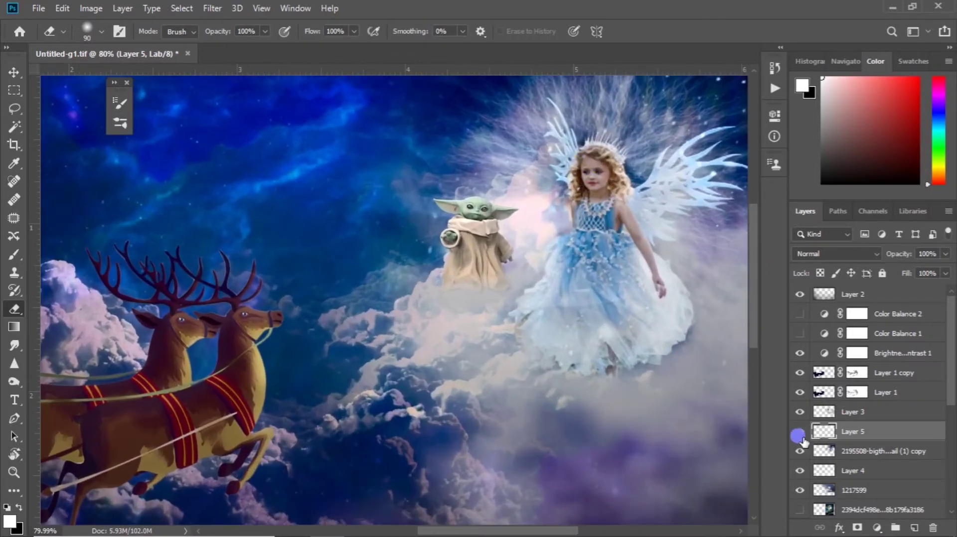